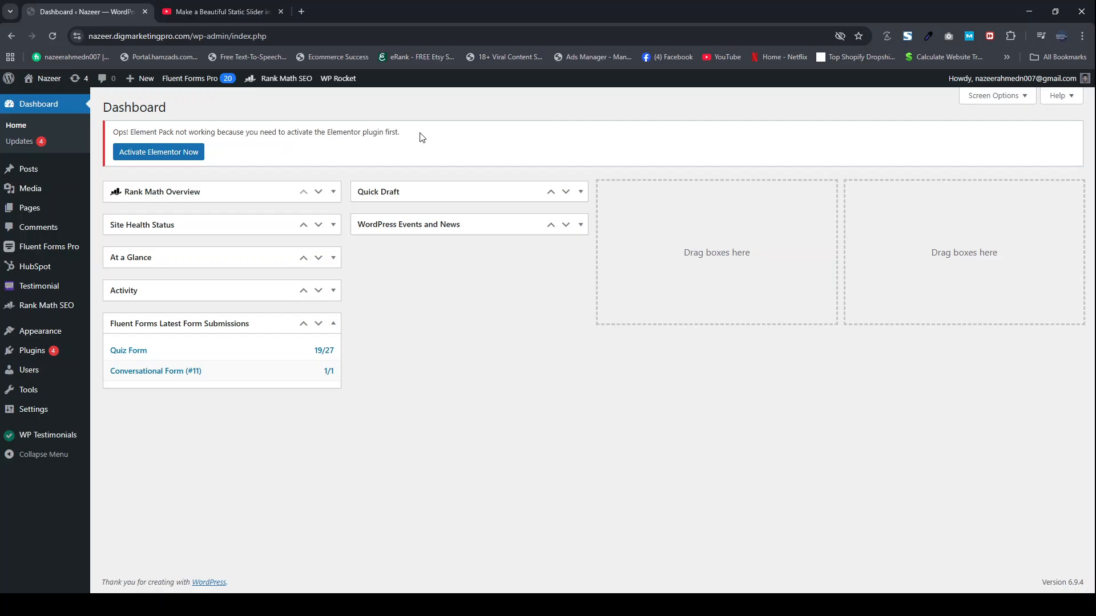
Step: Open the Bluehost hosting link from the YouTube video's description and look over the WordPress hosting plans
{"action": "left_click", "coordinate": [229, 5]}
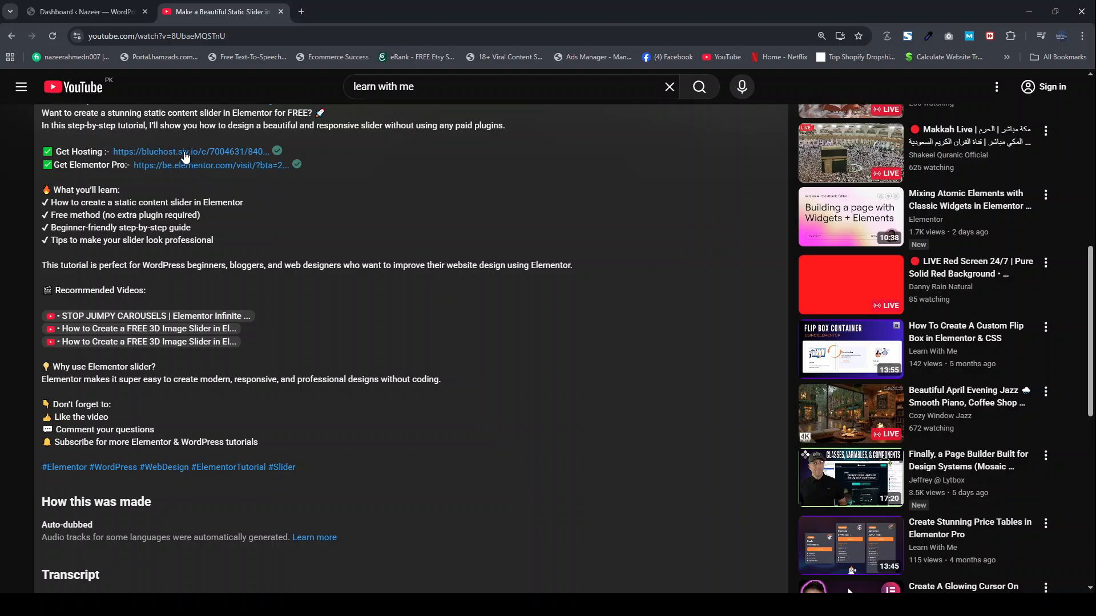
{"action": "left_click", "coordinate": [145, 152]}
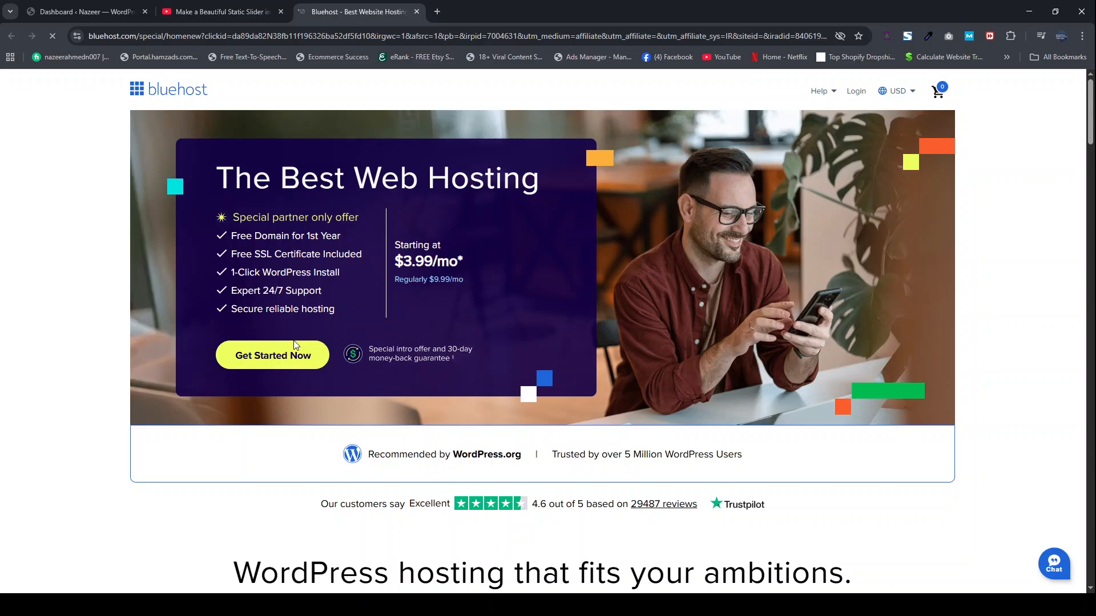
{"action": "scroll", "coordinate": [380, 440], "scroll_direction": "down", "scroll_amount": 7}
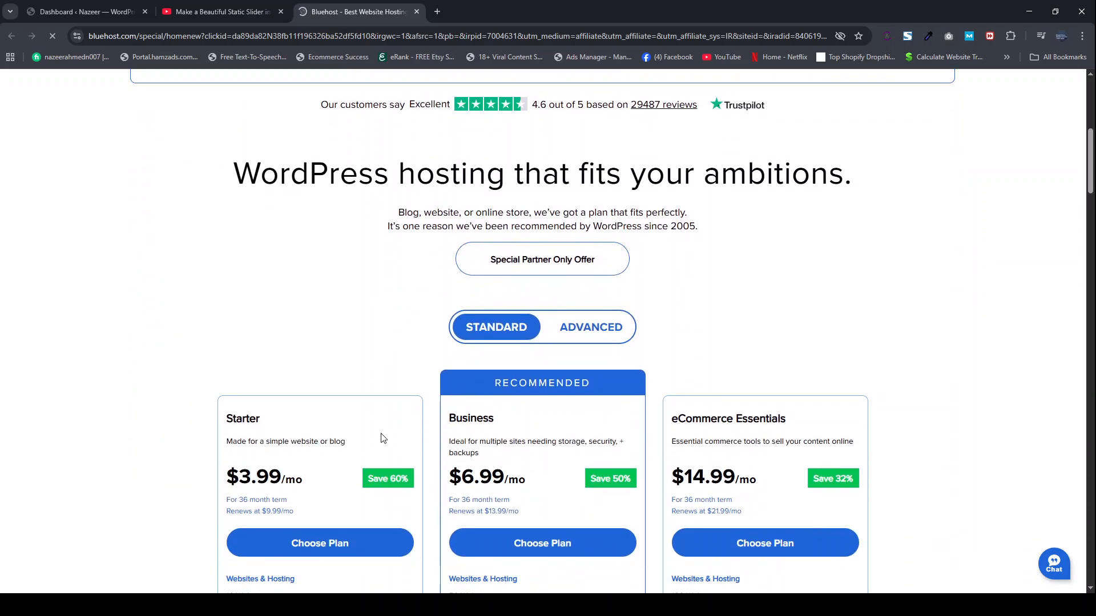
Step: Switch back to the WordPress dashboard, then install and activate the Hello Elementor theme
{"action": "left_click", "coordinate": [90, 14]}
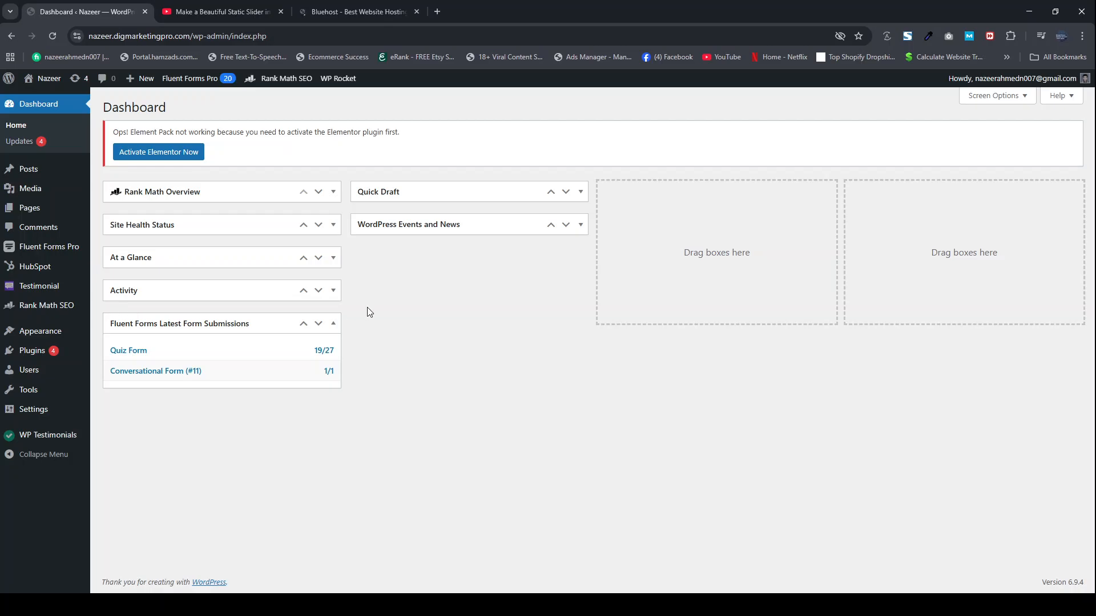
{"action": "mouse_move", "coordinate": [63, 337]}
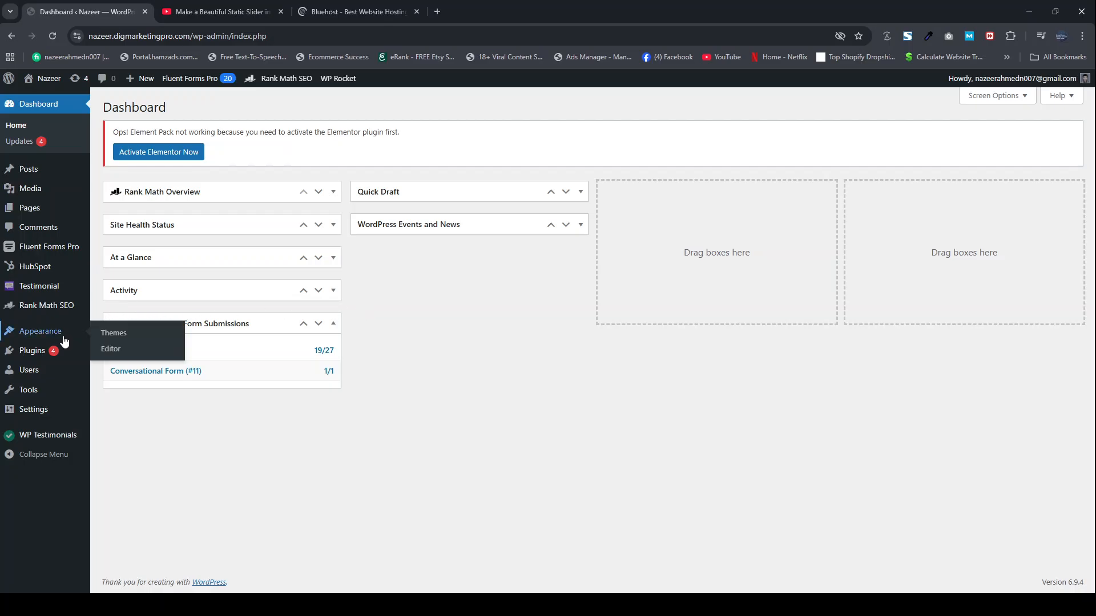
{"action": "left_click", "coordinate": [127, 335]}
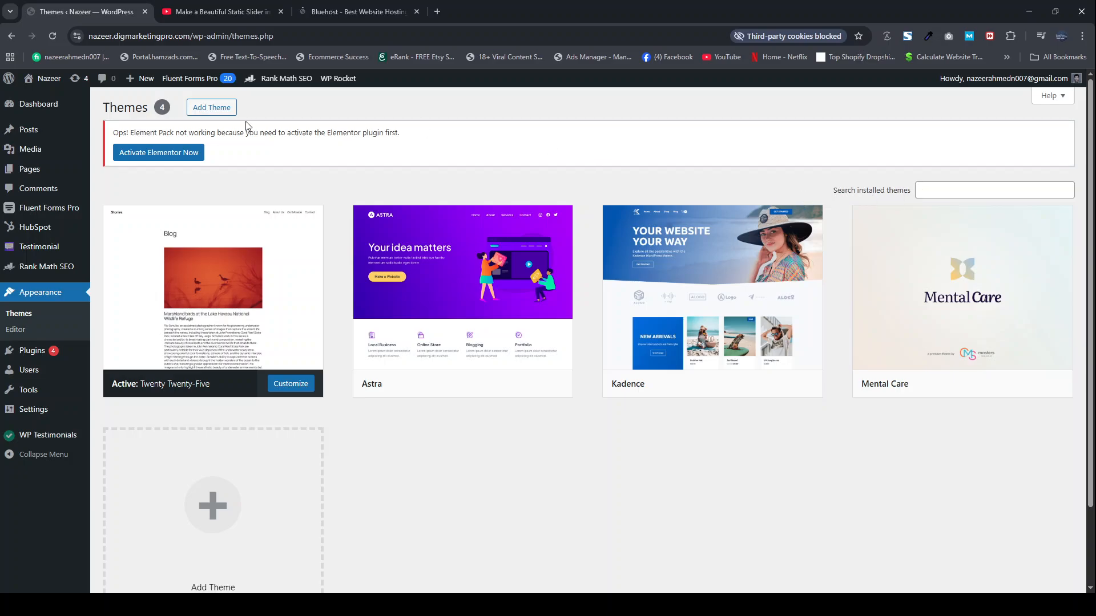
{"action": "left_click", "coordinate": [208, 109]}
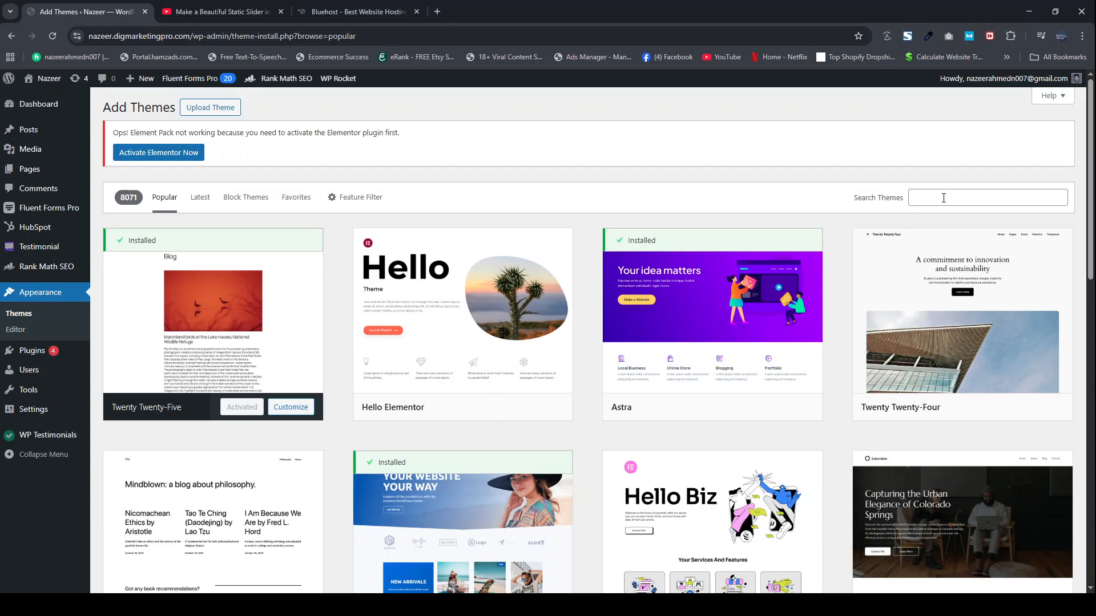
{"action": "left_click", "coordinate": [943, 198]}
{"action": "mouse_move", "coordinate": [452, 304]}
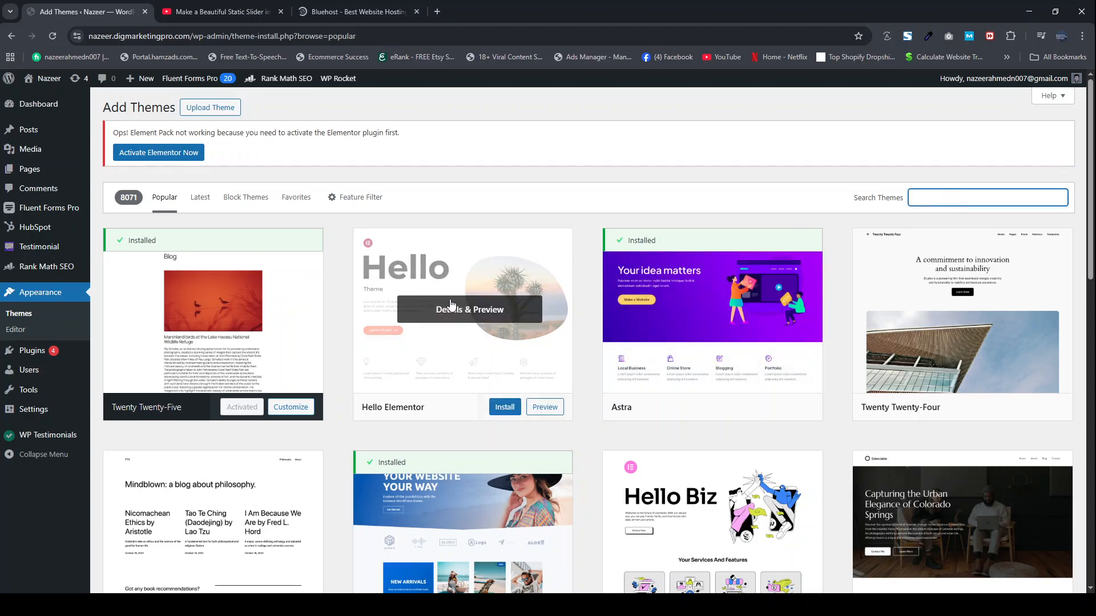
{"action": "left_click", "coordinate": [498, 409]}
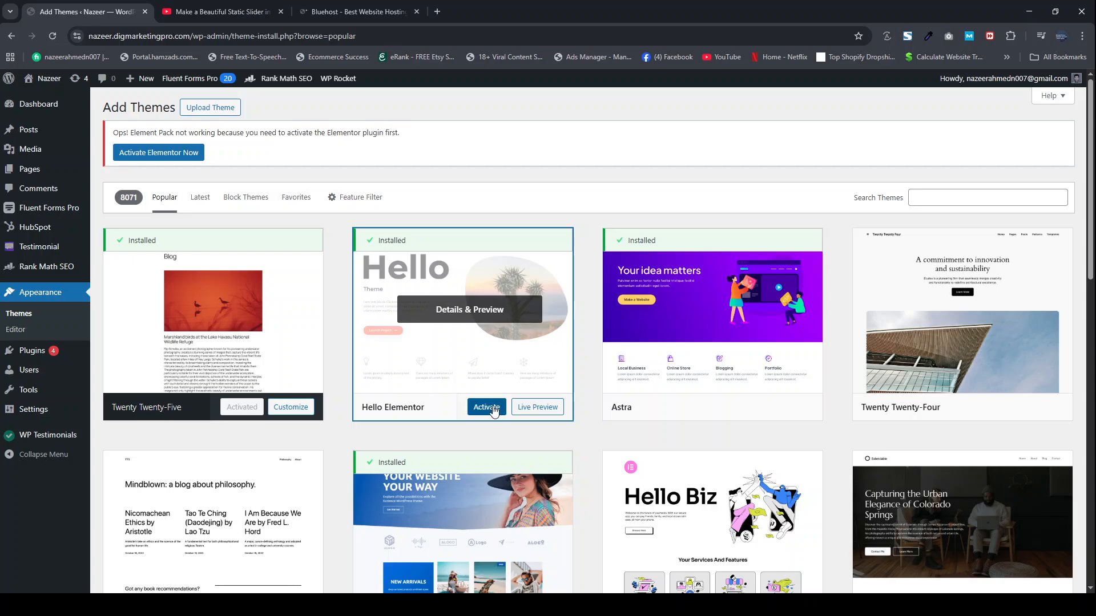
{"action": "left_click", "coordinate": [494, 408]}
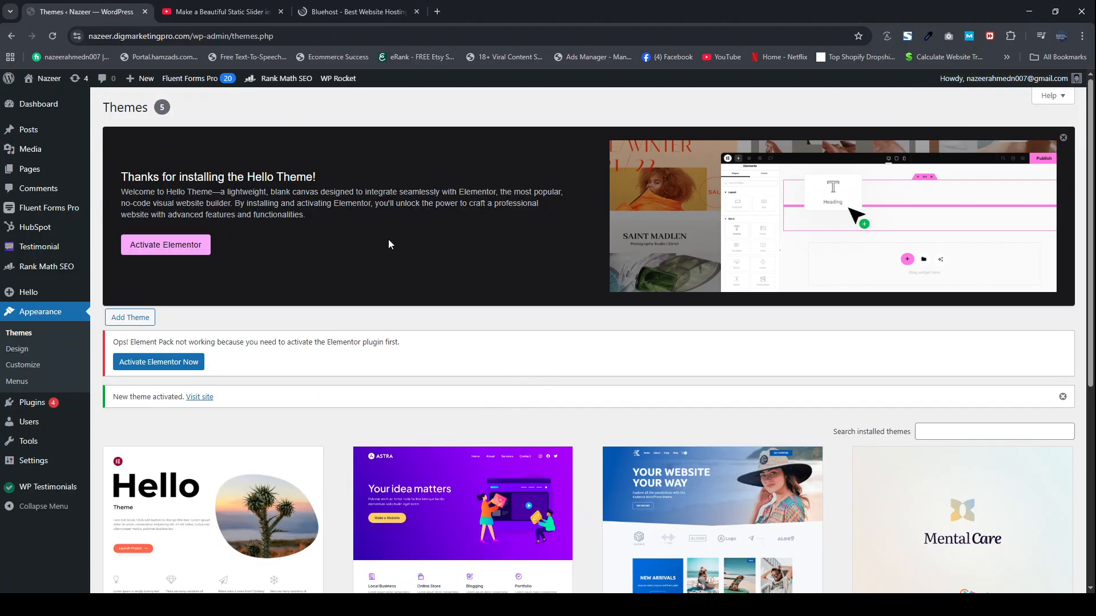
Step: Activate the Elementor plugin and update it to version 4.0.2
{"action": "left_click", "coordinate": [159, 251]}
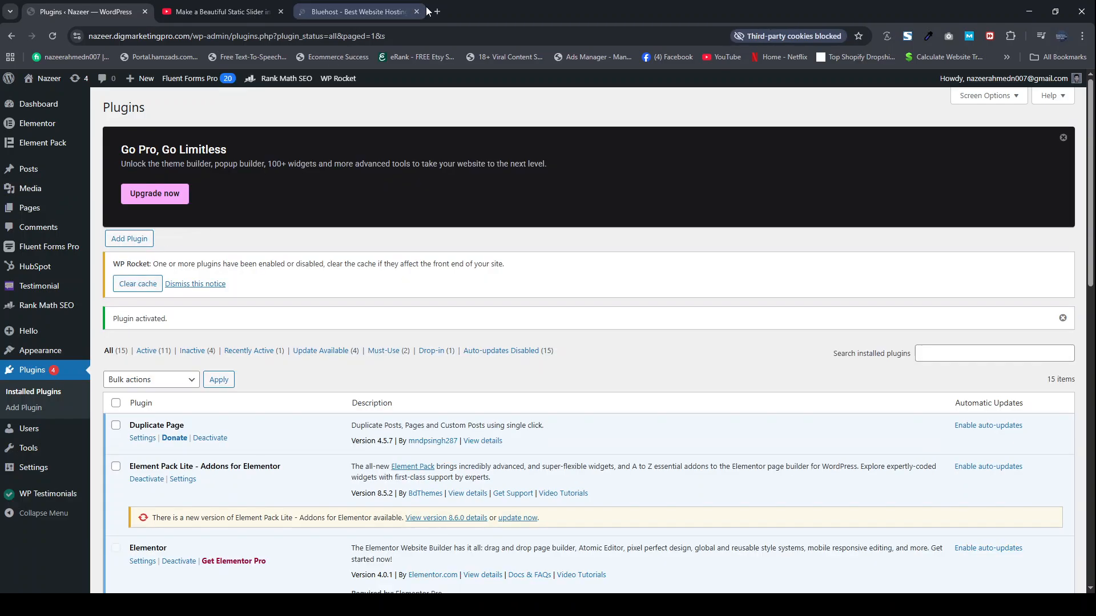
{"action": "left_click", "coordinate": [416, 11]}
{"action": "scroll", "coordinate": [151, 386], "scroll_direction": "down", "scroll_amount": 7}
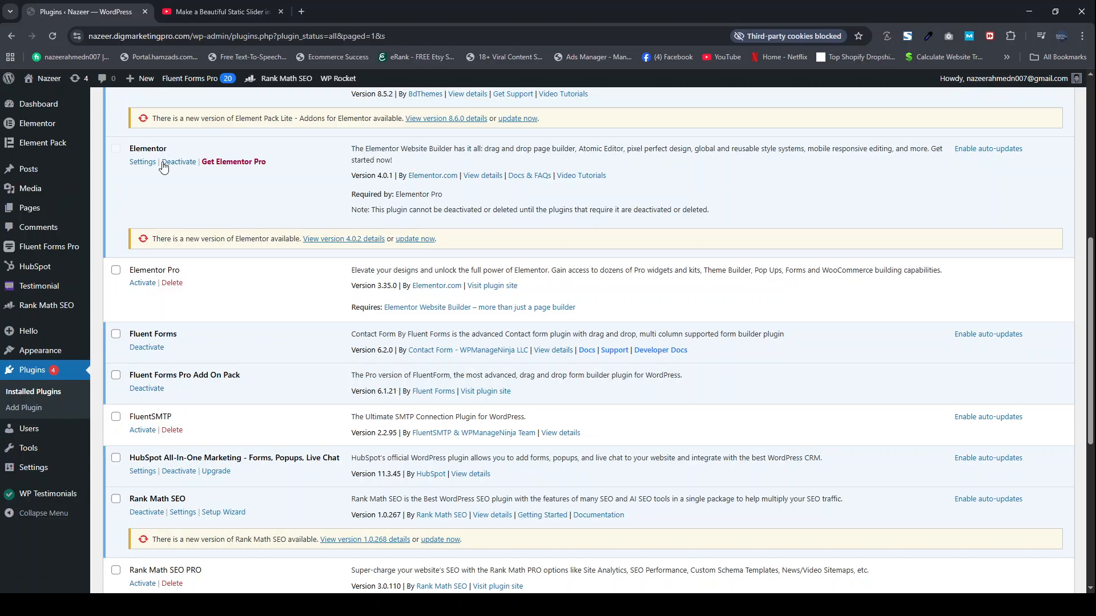
{"action": "left_click", "coordinate": [415, 238]}
{"action": "scroll", "coordinate": [201, 293], "scroll_direction": "up", "scroll_amount": 1}
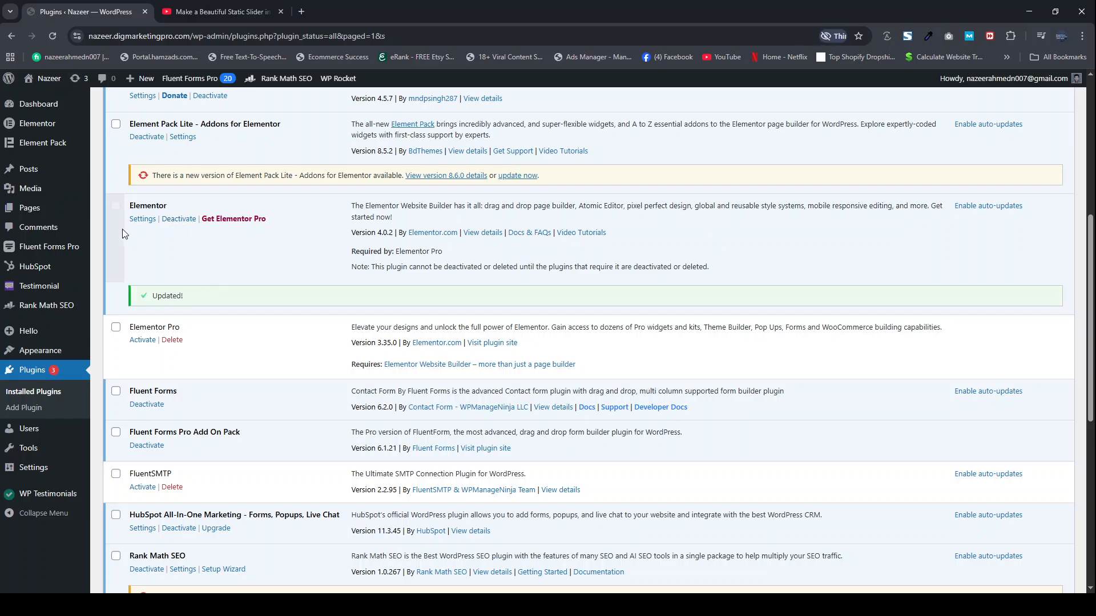
Step: Open the Elementor plugin's settings and look over the general options and enabled post types
{"action": "left_click", "coordinate": [144, 220]}
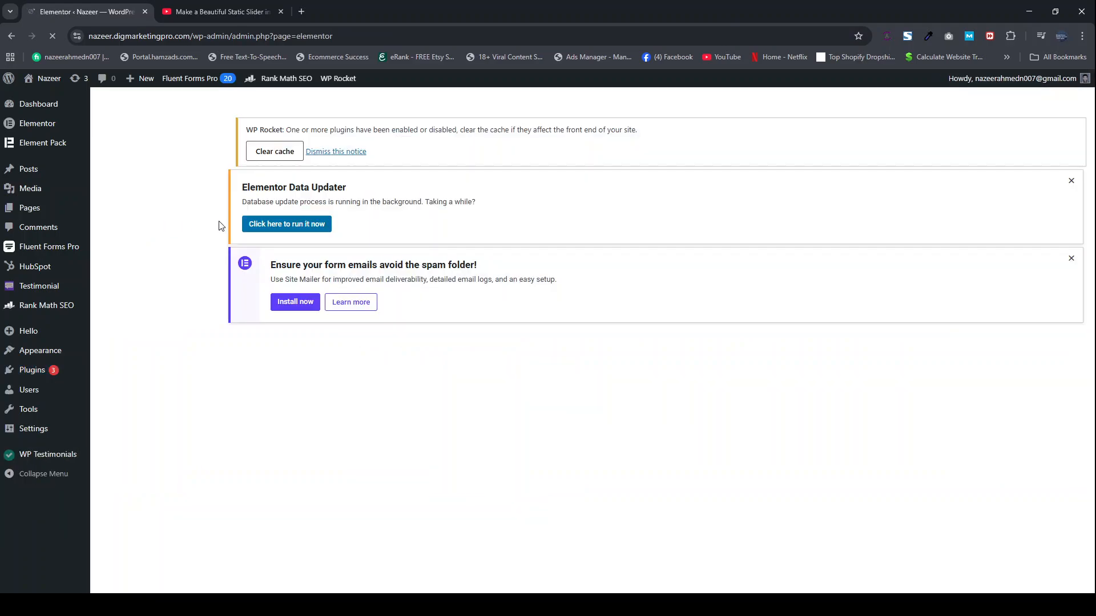
{"action": "scroll", "coordinate": [320, 371], "scroll_direction": "down", "scroll_amount": 5}
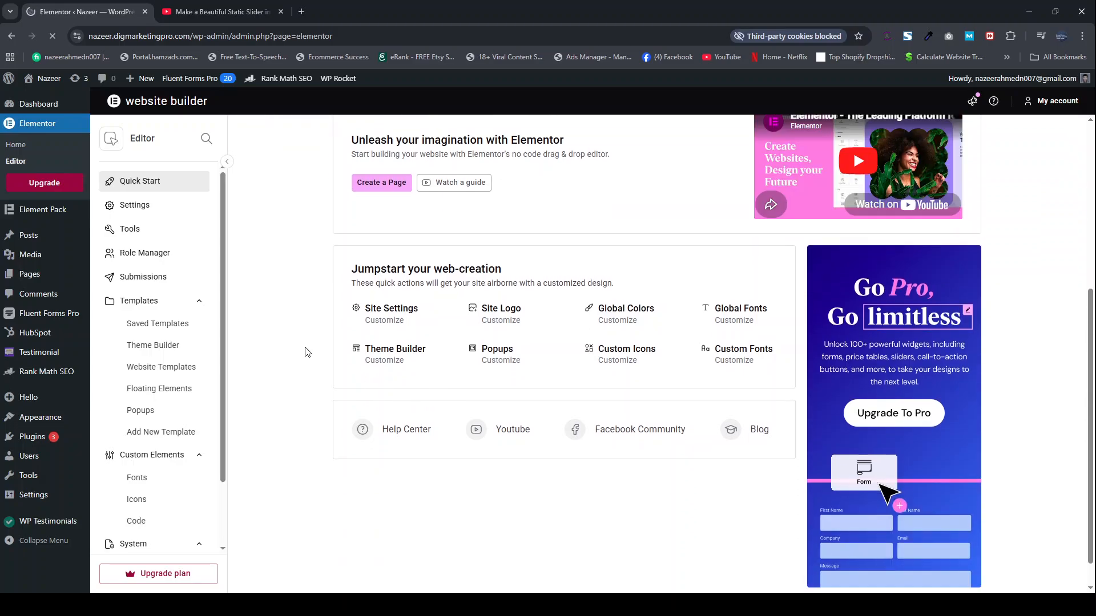
{"action": "left_click", "coordinate": [142, 212]}
{"action": "scroll", "coordinate": [367, 355], "scroll_direction": "down", "scroll_amount": 2}
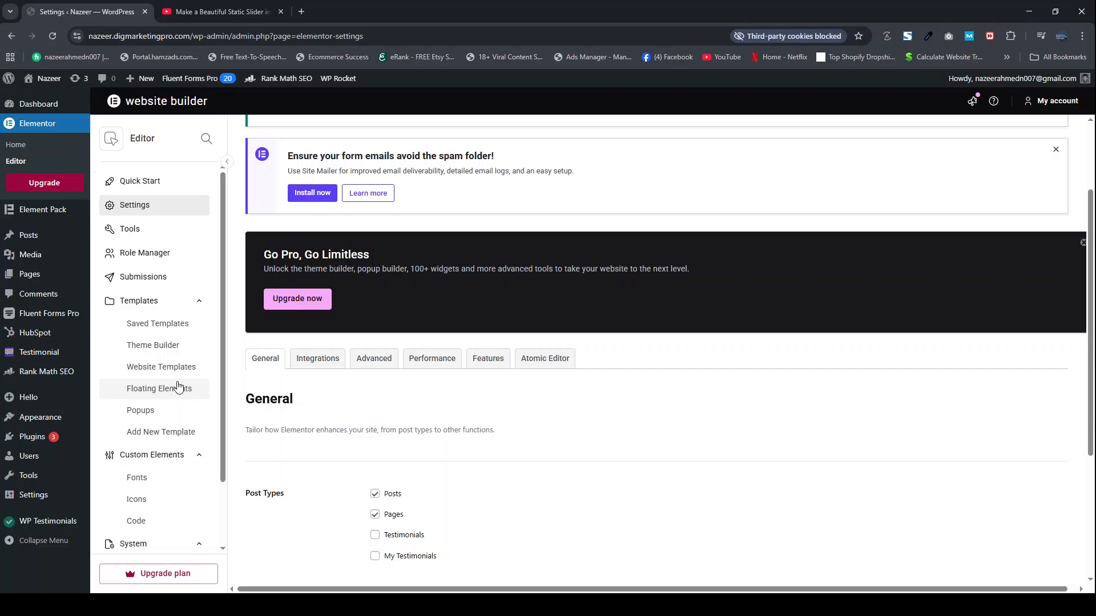
Step: Create a new page titled "Elementor Basics" and open it in the Elementor editor
{"action": "left_click", "coordinate": [28, 275]}
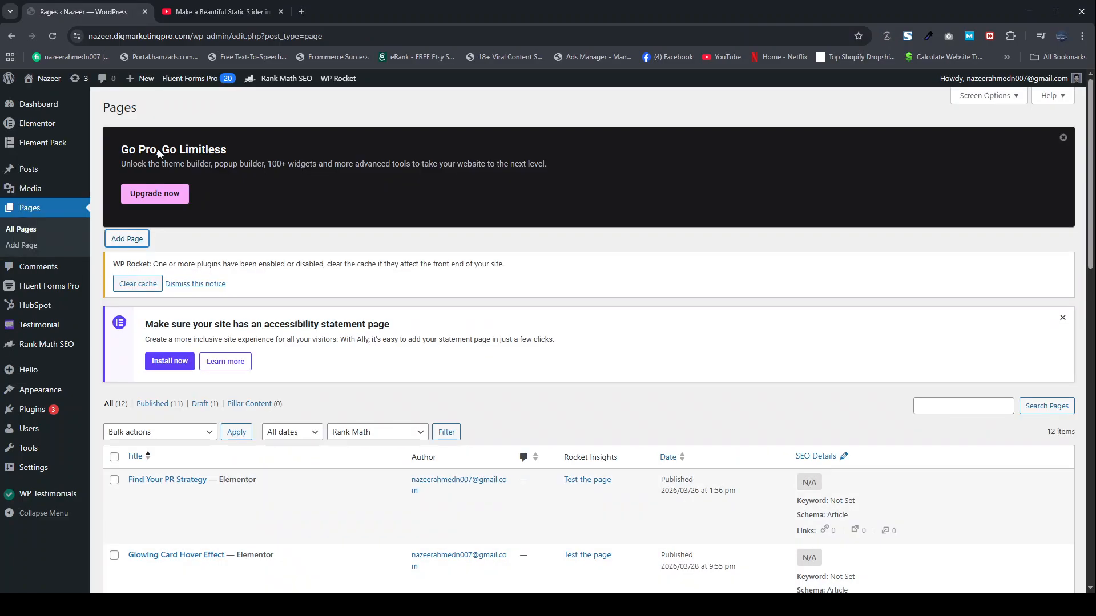
{"action": "left_click", "coordinate": [204, 13]}
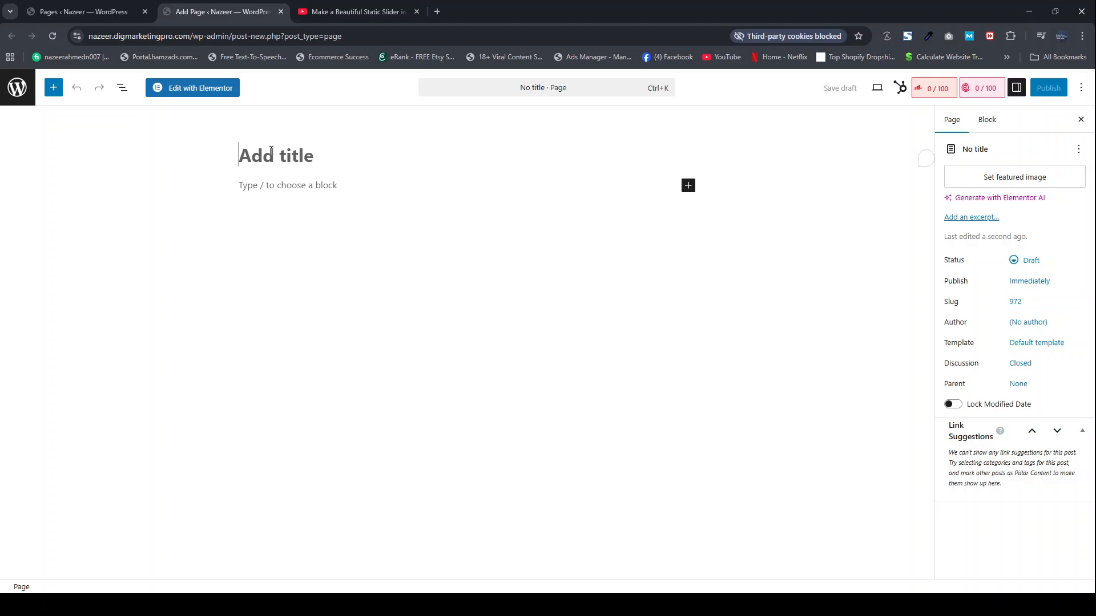
{"action": "type", "text": "Elemen"}
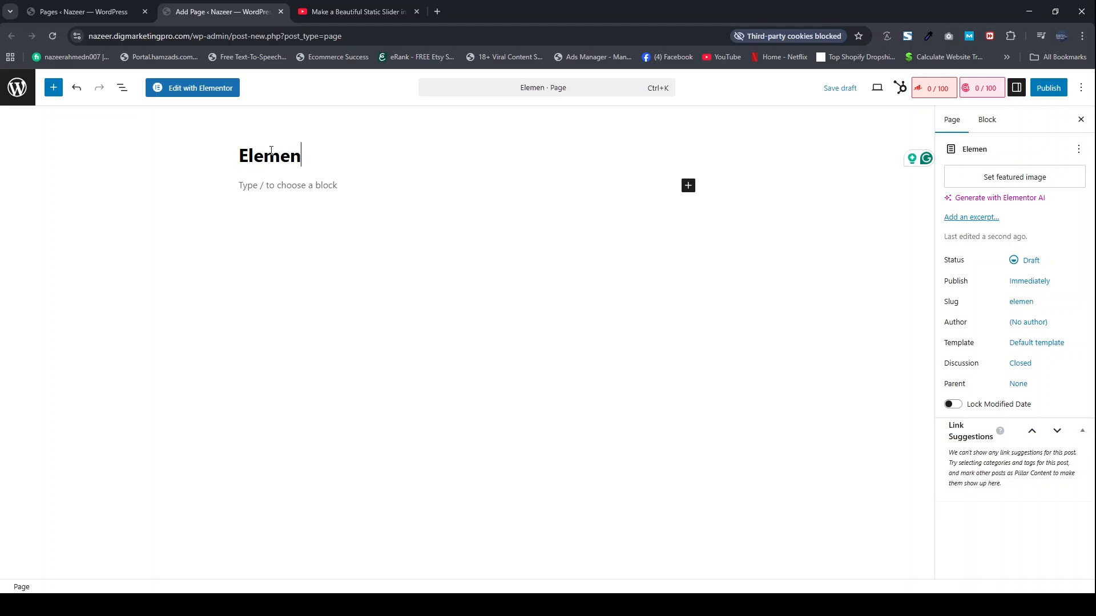
{"action": "type", "text": "tor B"}
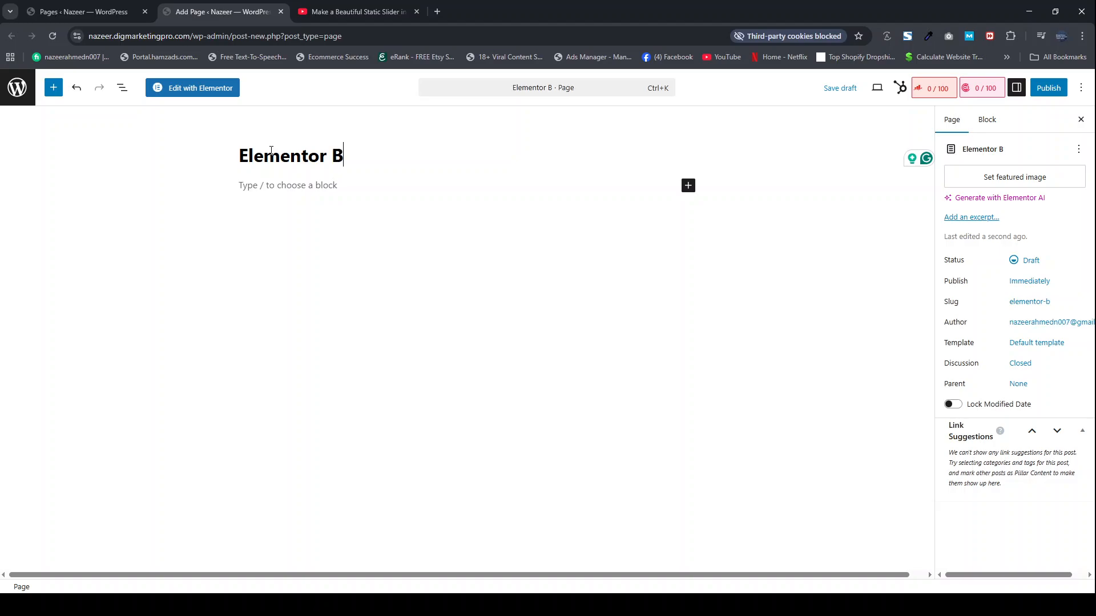
{"action": "type", "text": "asics"}
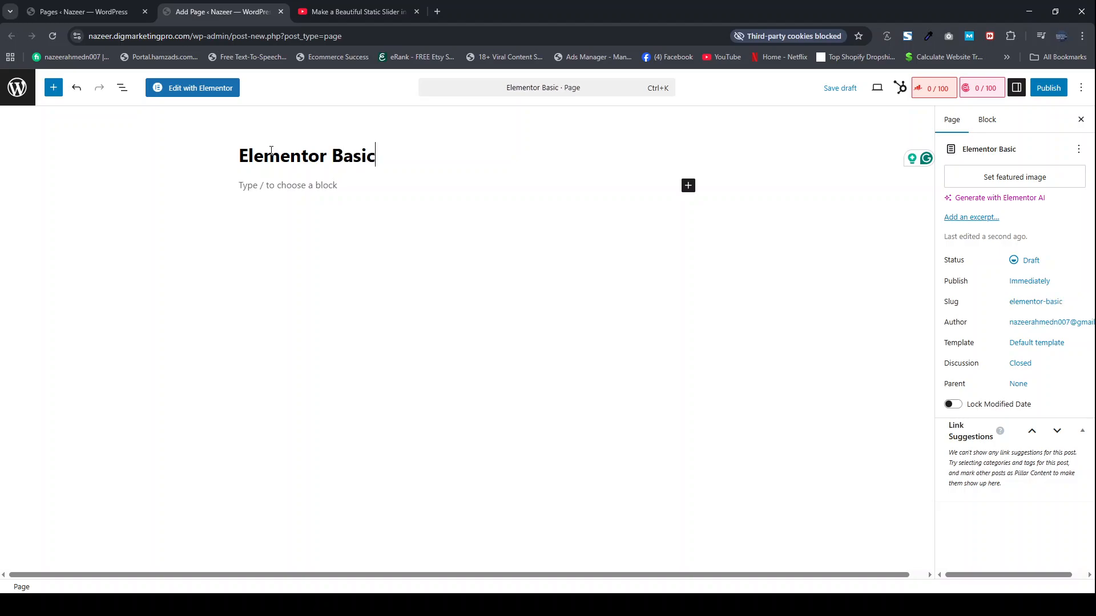
{"action": "left_click", "coordinate": [190, 89]}
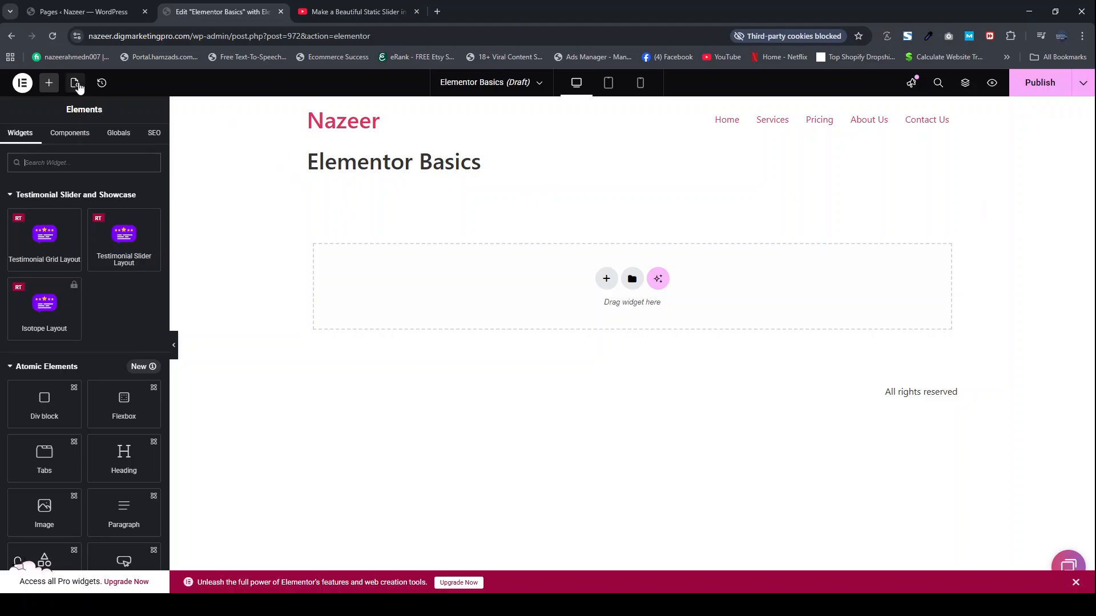
Step: Hide the page title and switch the page layout to the blank canvas without header and footer
{"action": "left_click", "coordinate": [76, 84]}
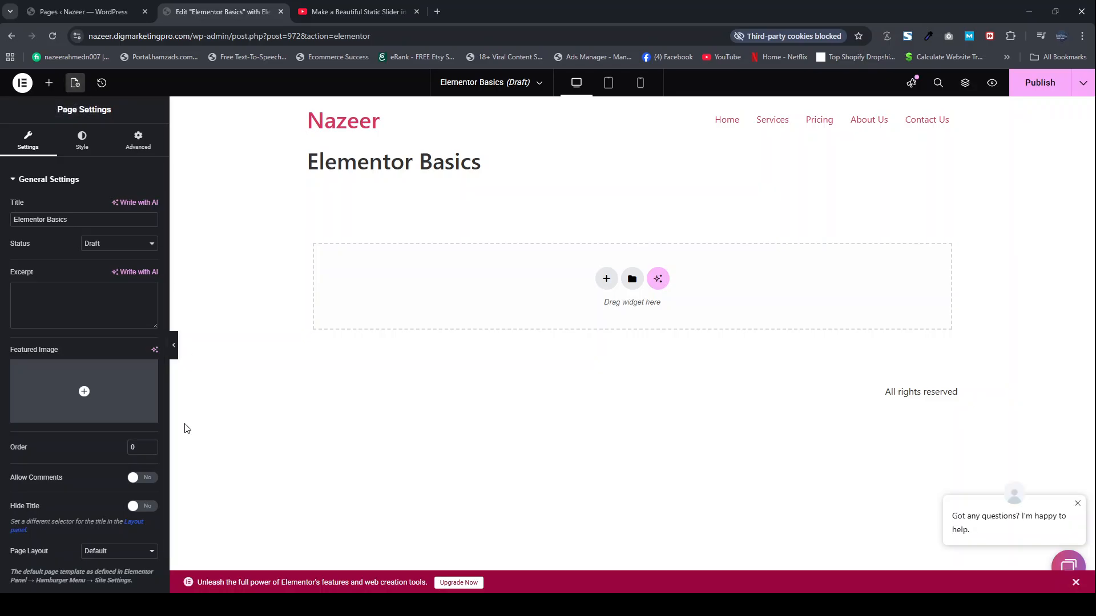
{"action": "left_click", "coordinate": [134, 507]}
{"action": "scroll", "coordinate": [86, 515], "scroll_direction": "down", "scroll_amount": 1}
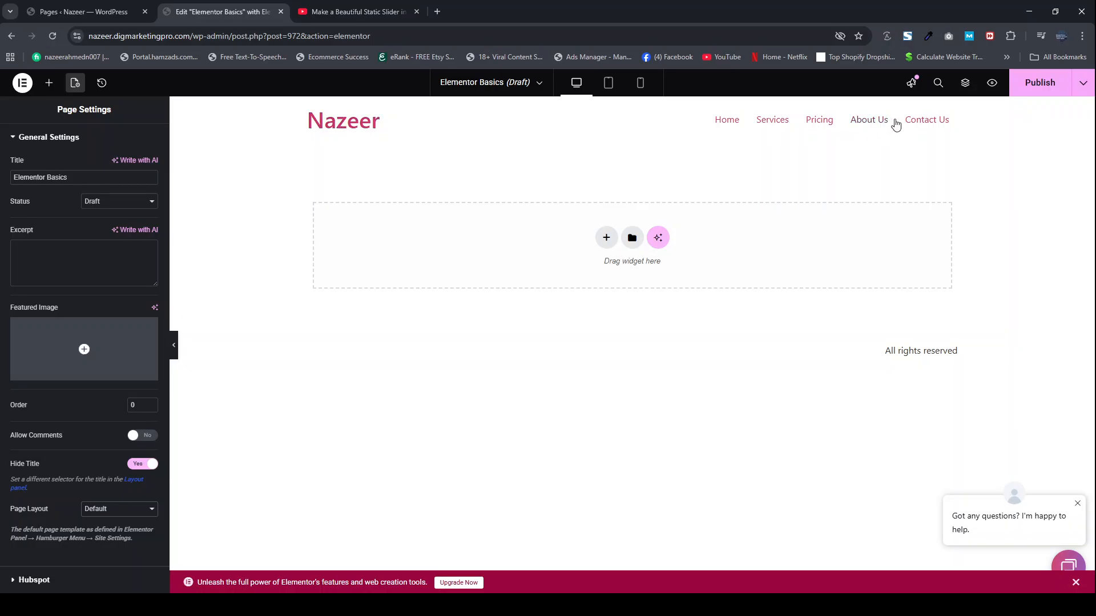
{"action": "left_click", "coordinate": [105, 540]}
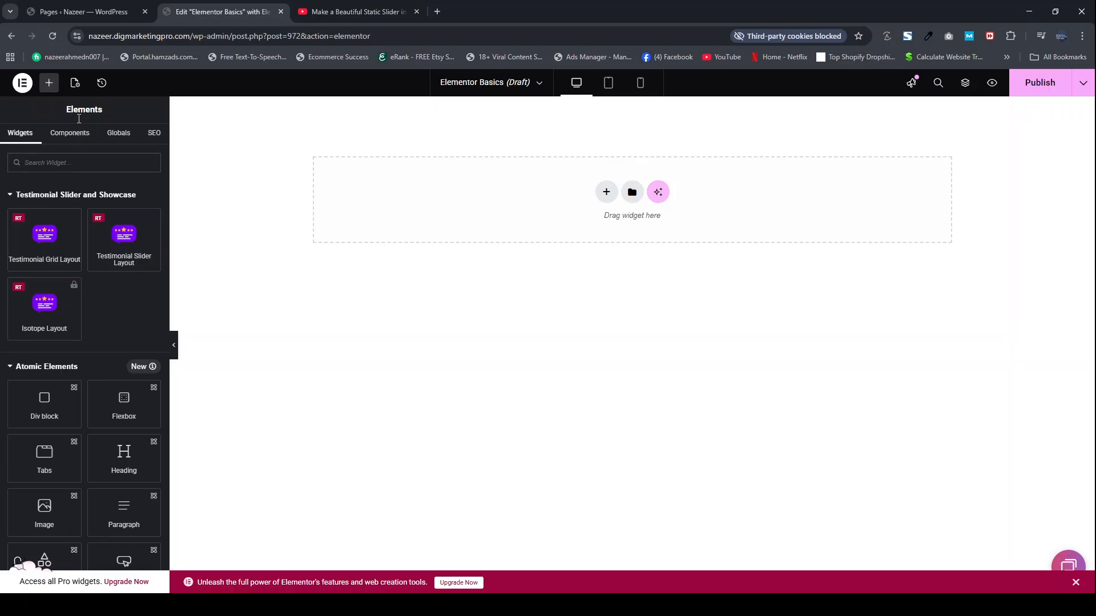
Step: Look through the available widgets and collapse the Atomic Elements group to reach the Layout and Basic widgets
{"action": "scroll", "coordinate": [45, 323], "scroll_direction": "down", "scroll_amount": 1}
{"action": "scroll", "coordinate": [44, 323], "scroll_direction": "up", "scroll_amount": 1}
{"action": "scroll", "coordinate": [44, 323], "scroll_direction": "down", "scroll_amount": 4}
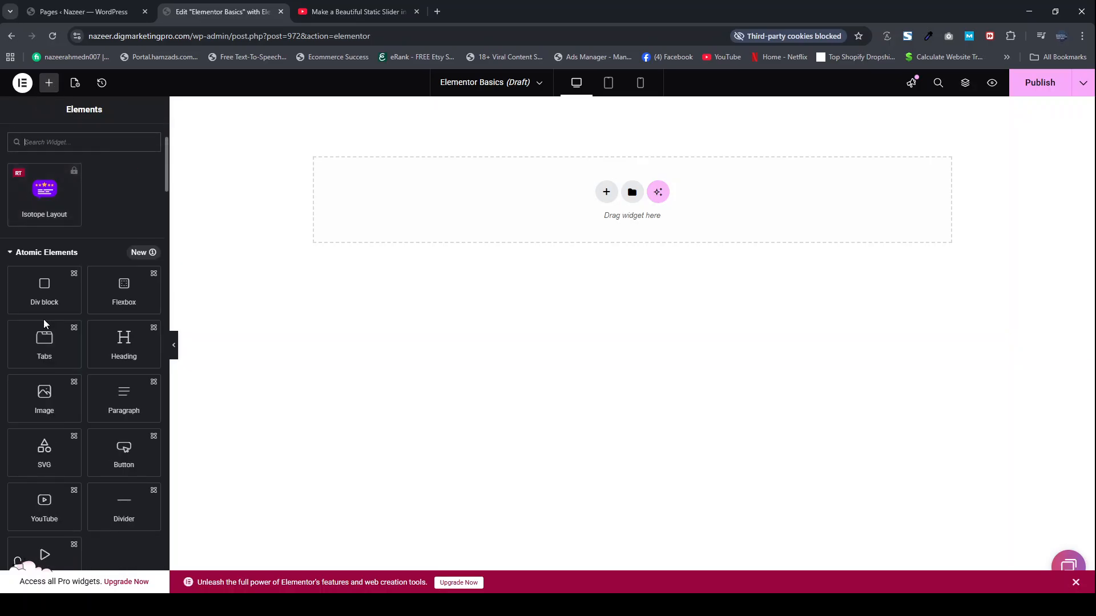
{"action": "scroll", "coordinate": [57, 260], "scroll_direction": "up", "scroll_amount": 2}
{"action": "left_click", "coordinate": [10, 255]}
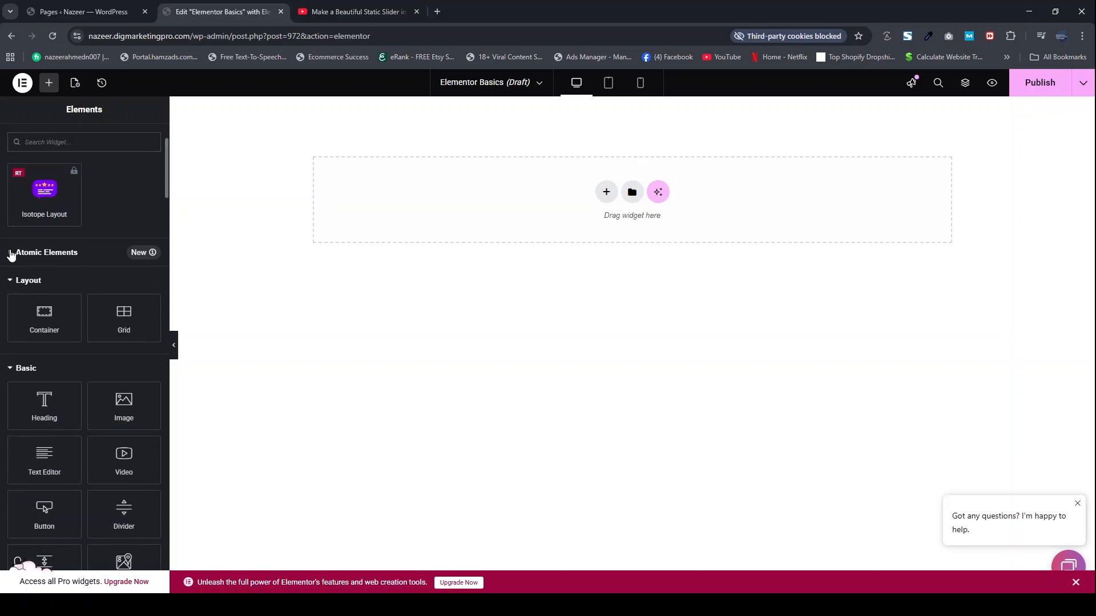
{"action": "scroll", "coordinate": [54, 251], "scroll_direction": "down", "scroll_amount": 1}
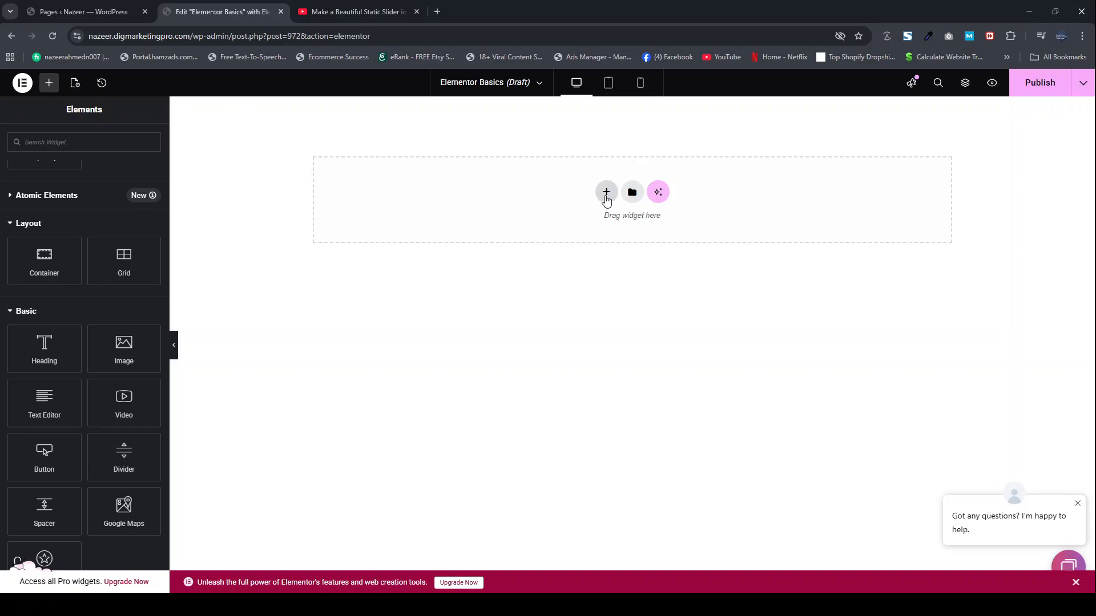
Step: Add a Flexbox container to the page using the single-column structure with downward direction
{"action": "left_click", "coordinate": [606, 193]}
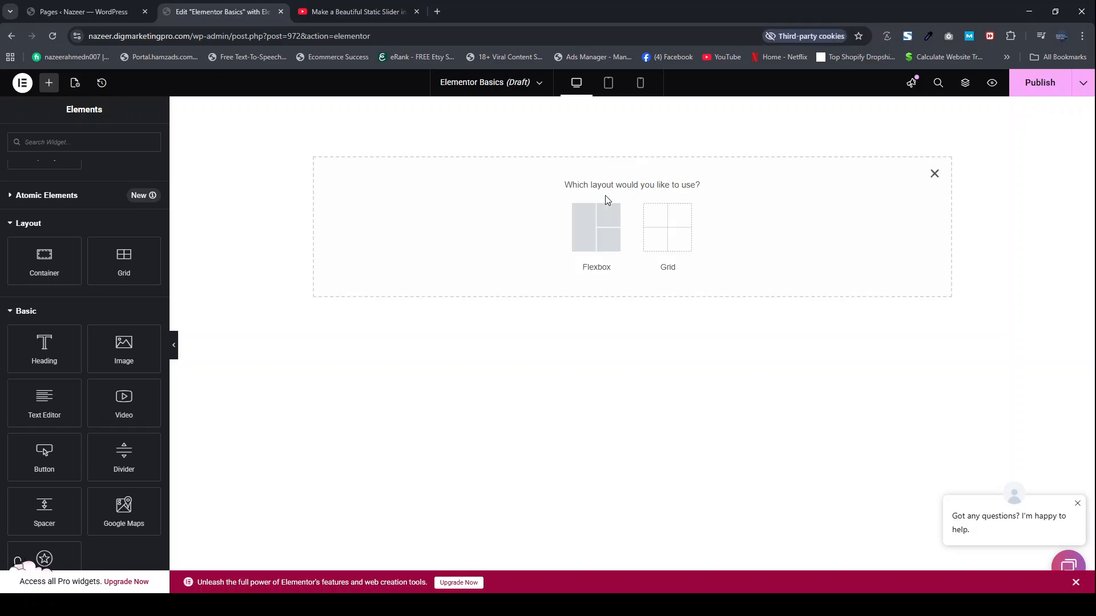
{"action": "left_click", "coordinate": [582, 224]}
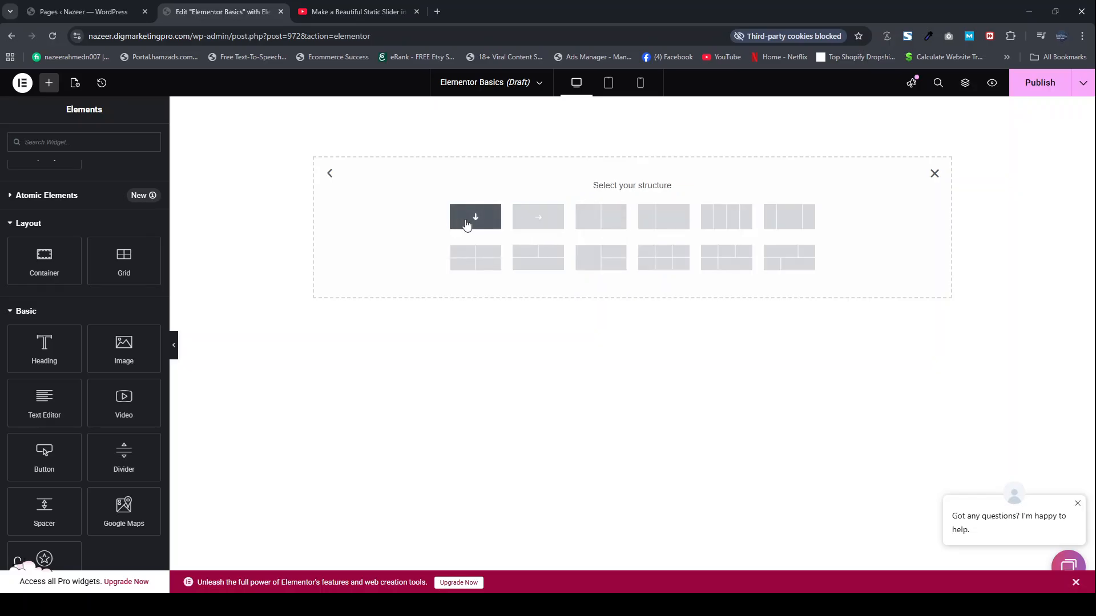
{"action": "left_click", "coordinate": [466, 225]}
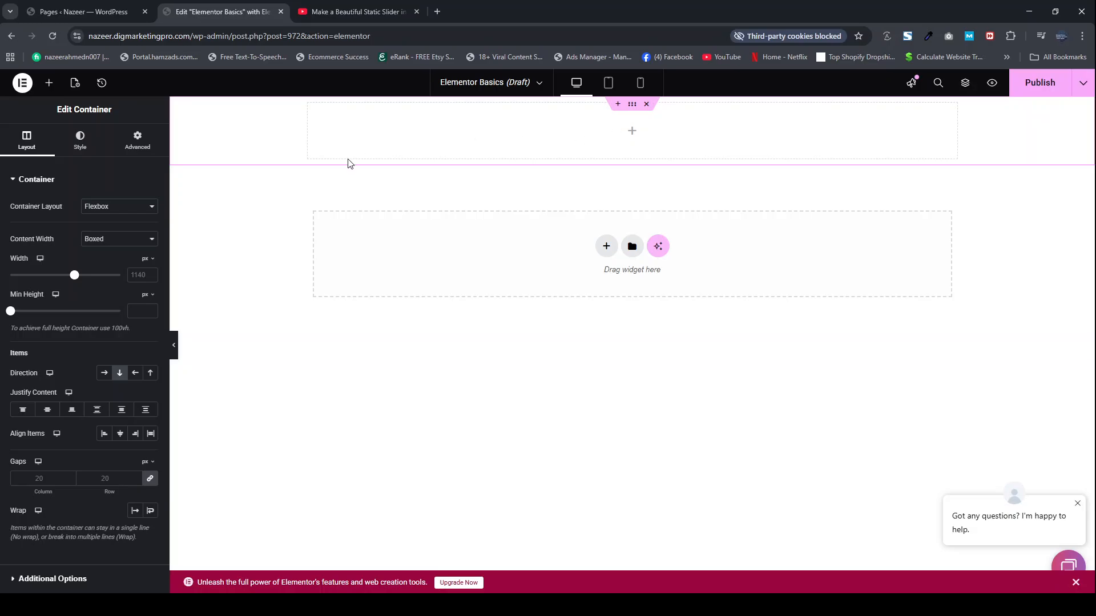
Step: Place a basic Heading widget inside the new container
{"action": "left_click", "coordinate": [49, 84]}
{"action": "scroll", "coordinate": [57, 354], "scroll_direction": "down", "scroll_amount": 3}
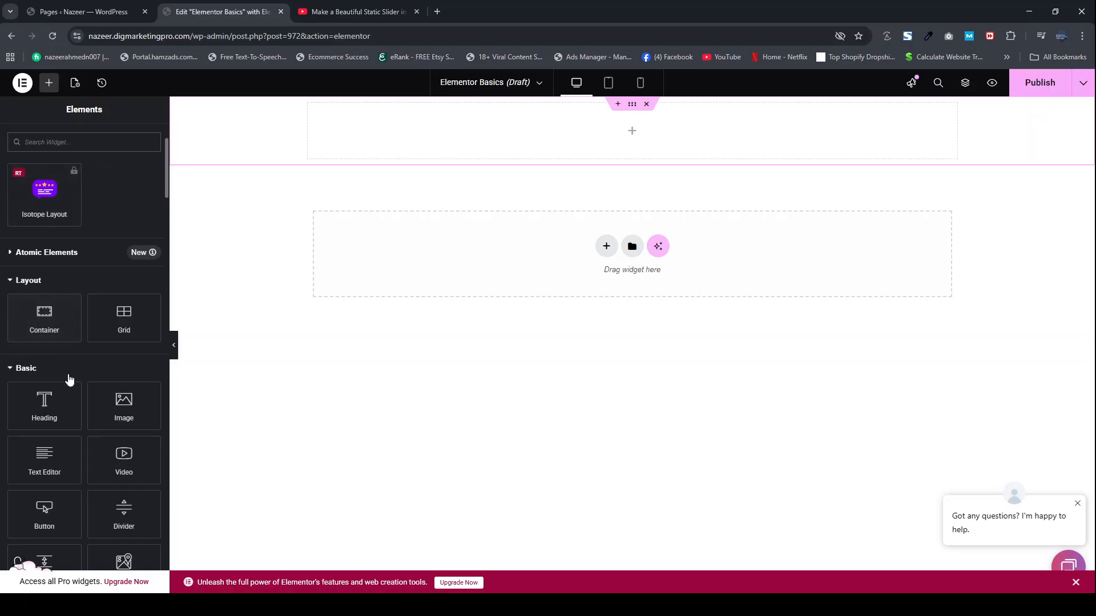
{"action": "left_click_drag", "start_coordinate": [69, 388], "coordinate": [521, 151]}
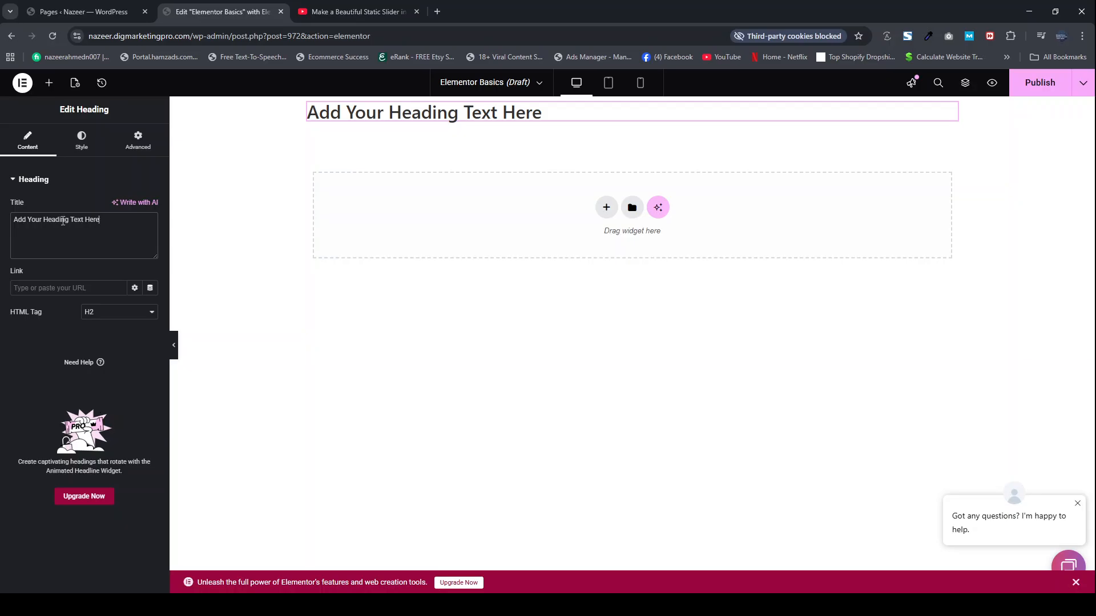
Step: Replace the heading's placeholder title with "Hi my name is" followed by a first name
{"action": "left_click_drag", "start_coordinate": [99, 220], "coordinate": [1, 223]}
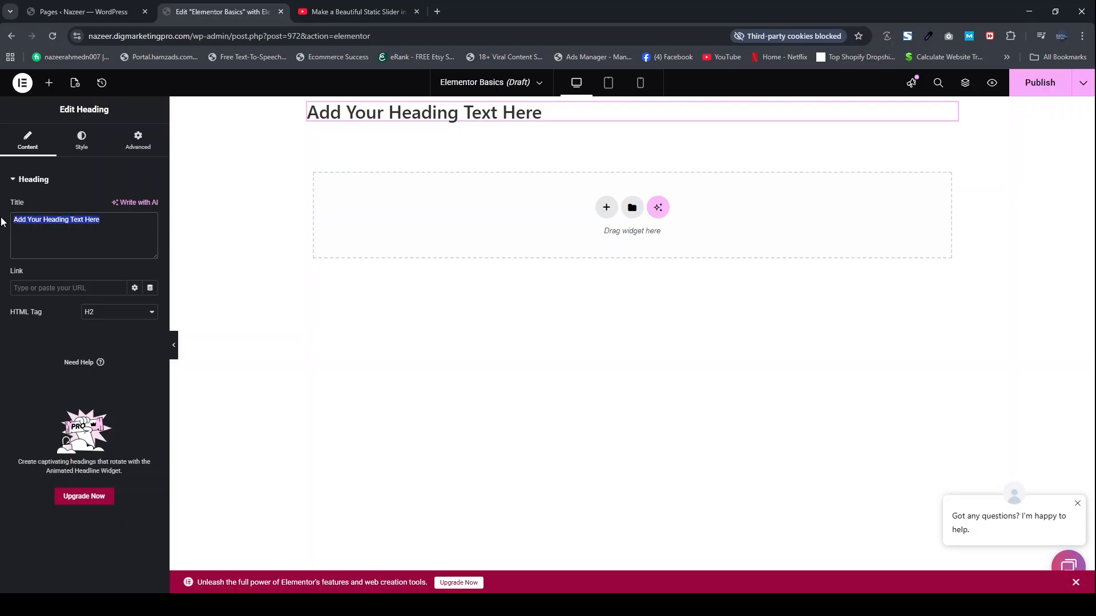
{"action": "key", "text": "BackSpace"}
{"action": "type", "text": "Hi"}
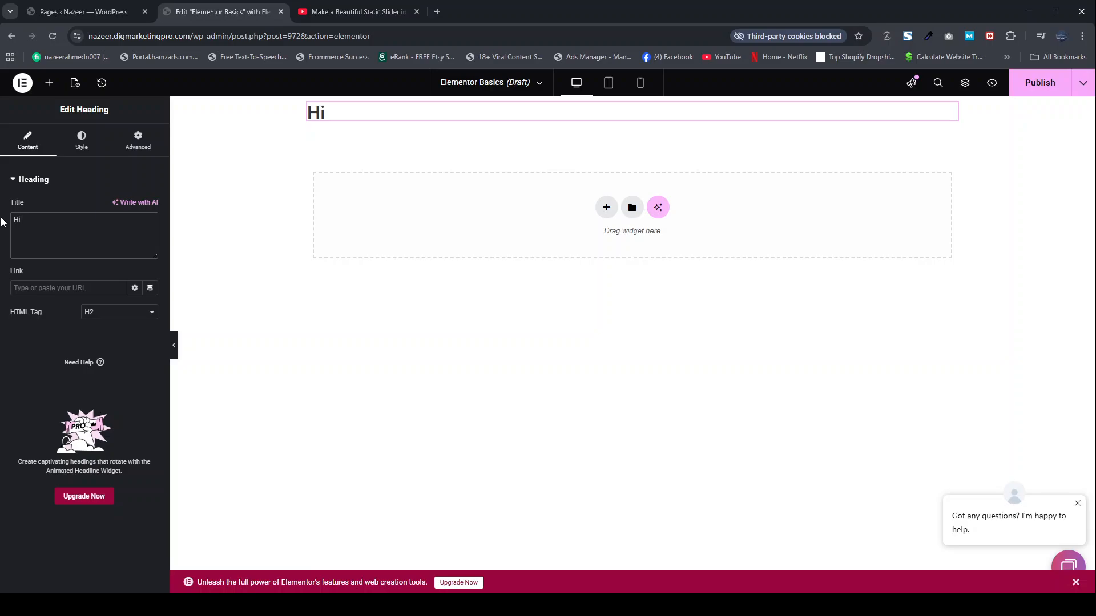
{"action": "type", "text": " my n"}
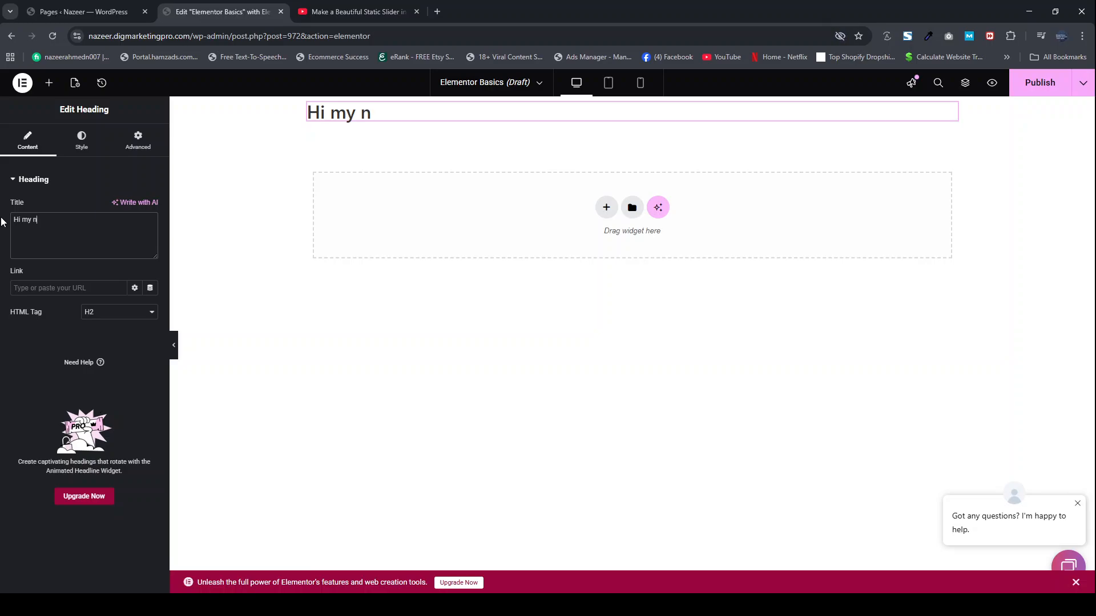
{"action": "type", "text": "ame is Jhon"}
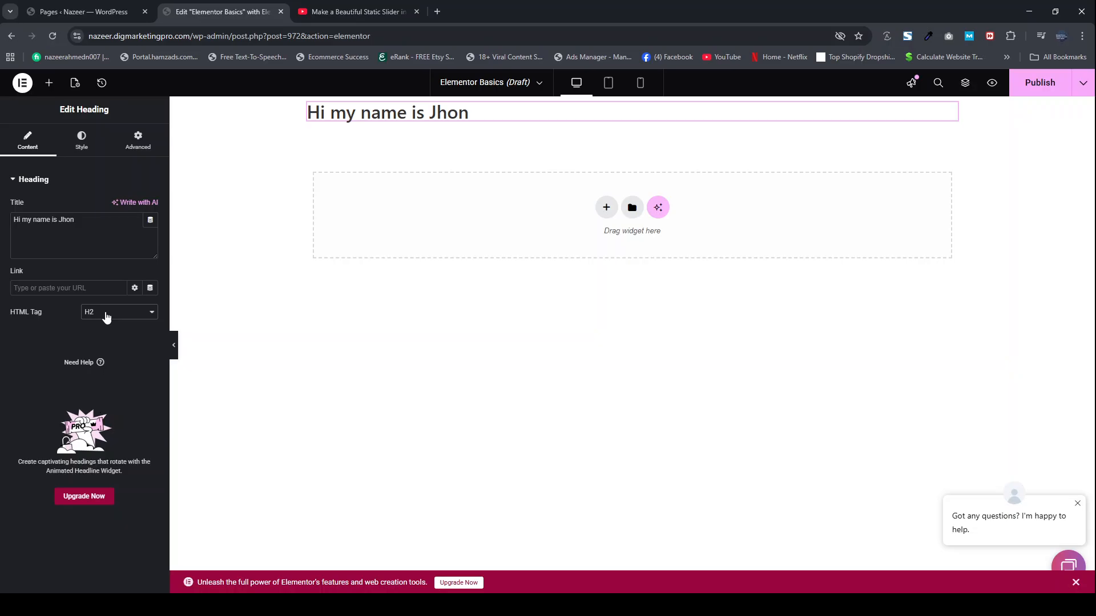
Step: Center-align the heading text after trying another alignment
{"action": "left_click", "coordinate": [83, 145]}
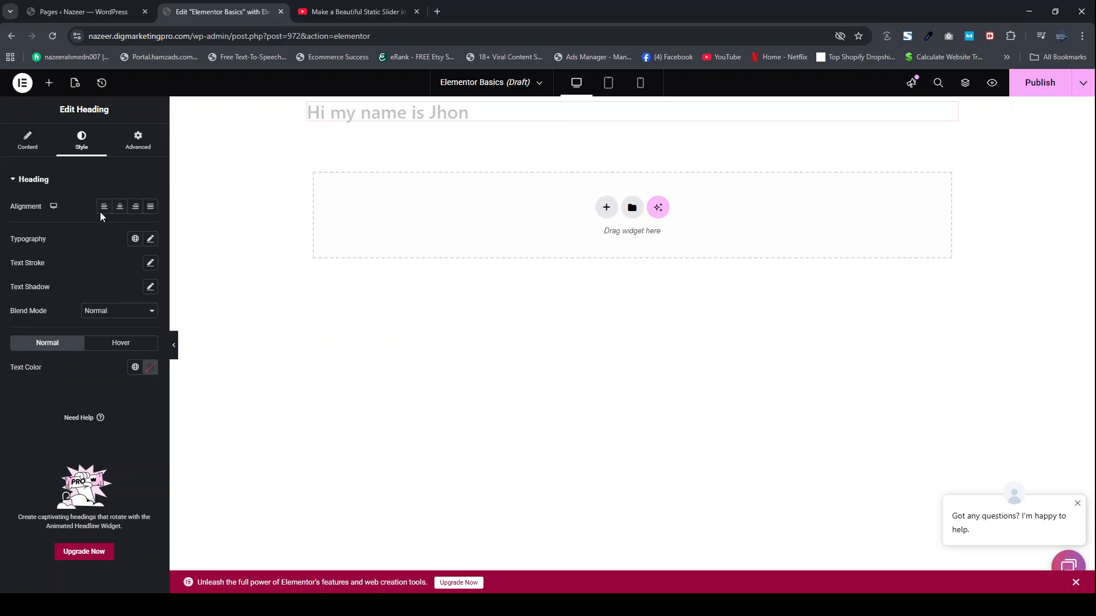
{"action": "left_click", "coordinate": [119, 208]}
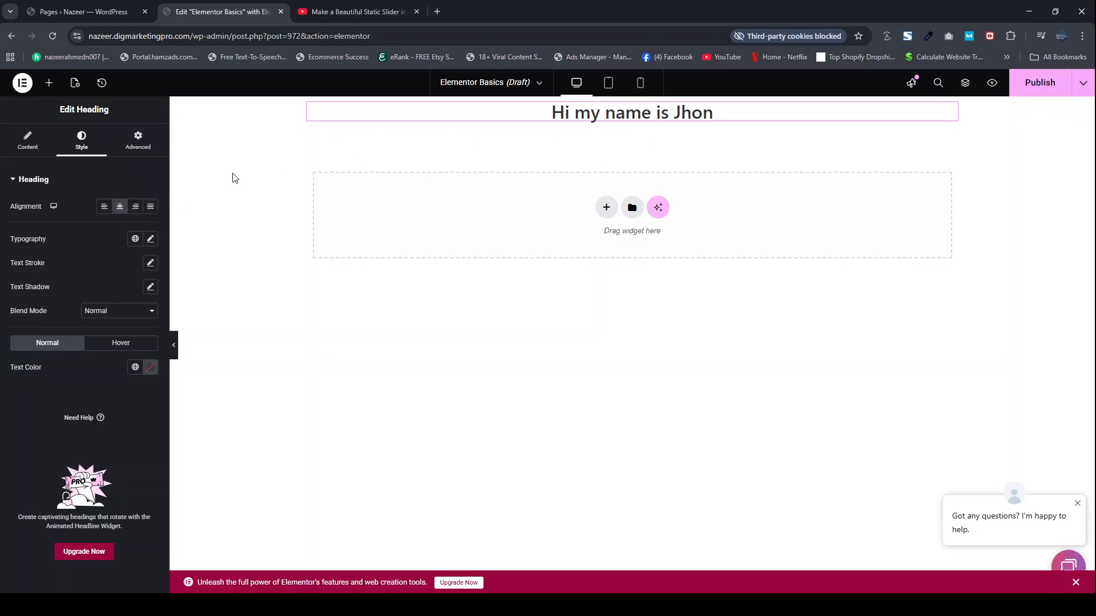
{"action": "left_click", "coordinate": [136, 210]}
{"action": "left_click", "coordinate": [119, 209]}
Step: Set the heading's font size to 60 px and its weight to 400 (Normal), trying 300 (Light) and 500 (Medium) first
{"action": "left_click", "coordinate": [150, 239]}
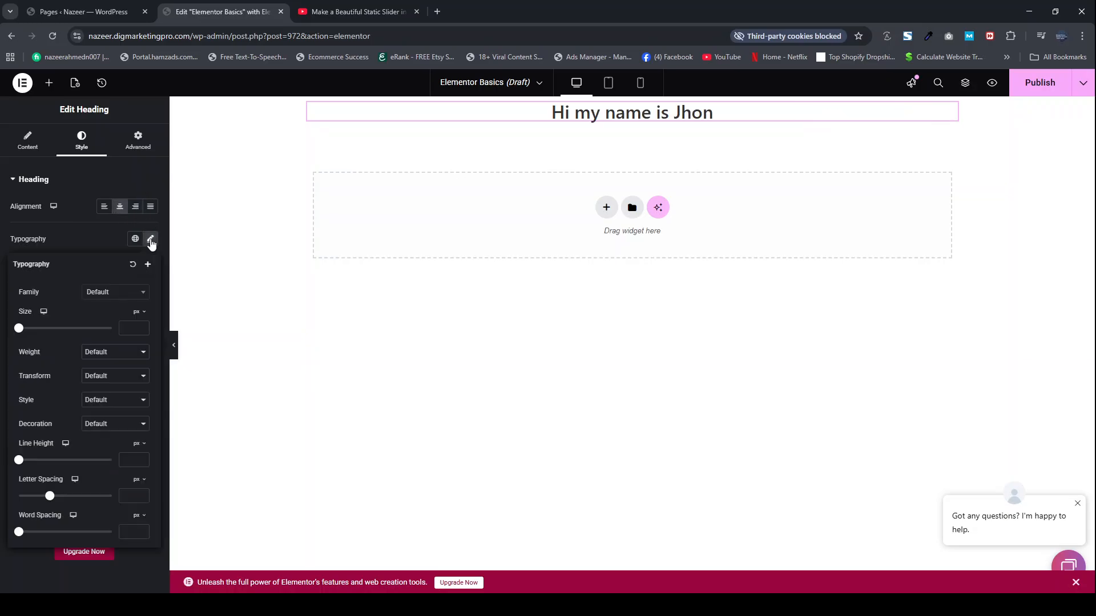
{"action": "left_click", "coordinate": [21, 328]}
{"action": "left_click_drag", "start_coordinate": [22, 334], "coordinate": [47, 337]}
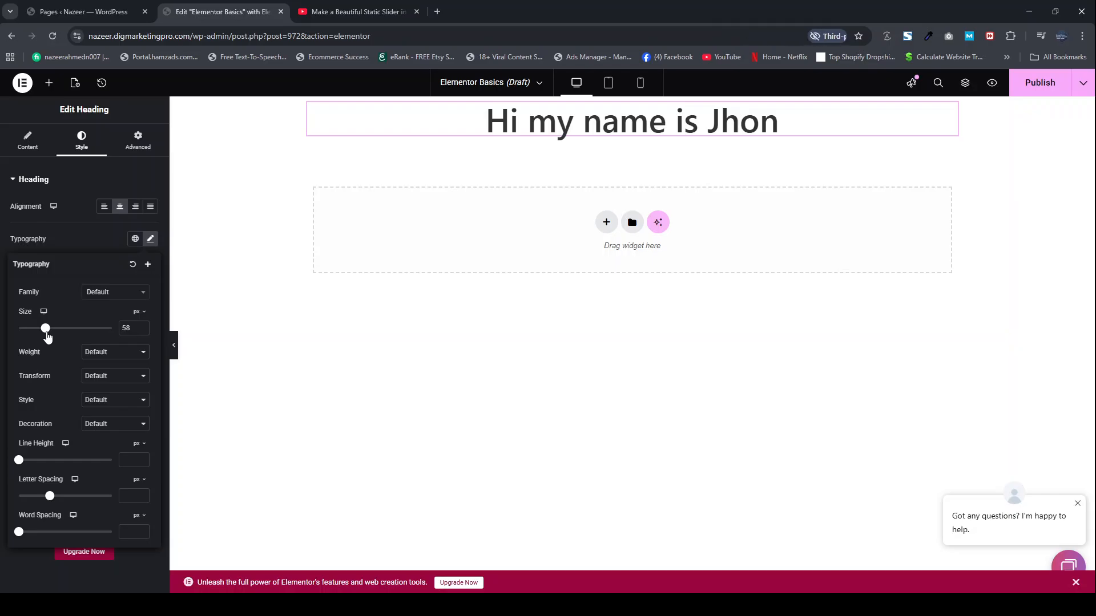
{"action": "left_click", "coordinate": [142, 327]}
{"action": "left_click", "coordinate": [142, 326]}
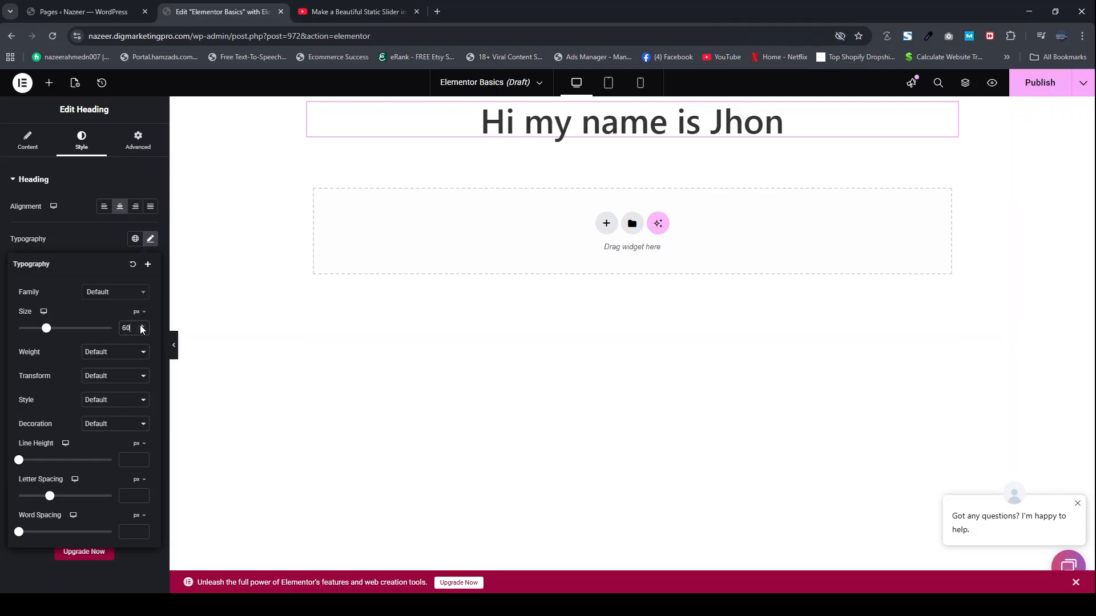
{"action": "left_click", "coordinate": [111, 397]}
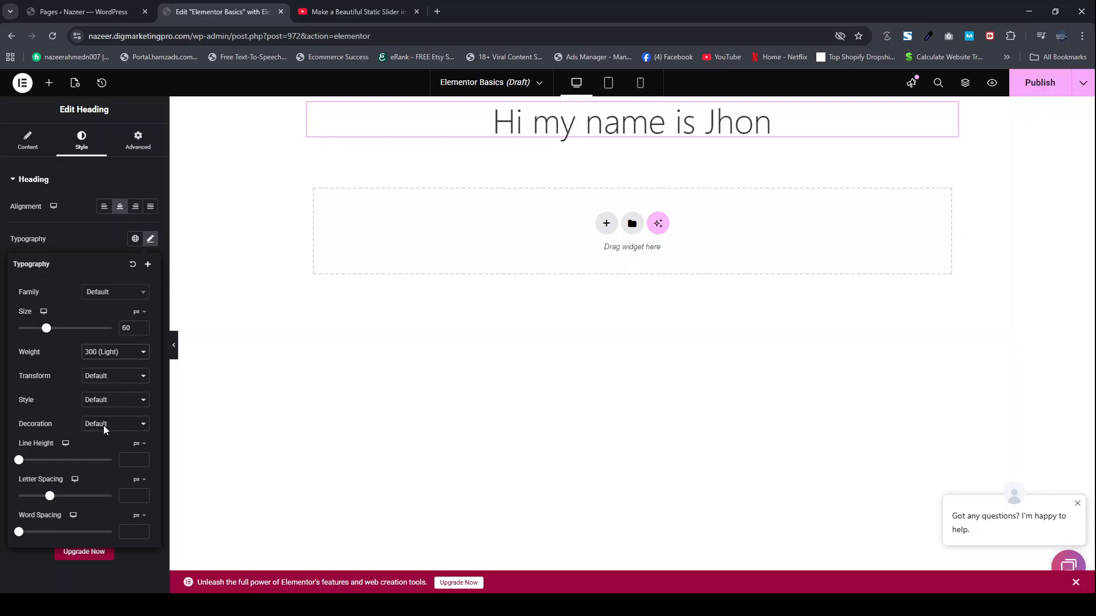
{"action": "left_click", "coordinate": [104, 425]}
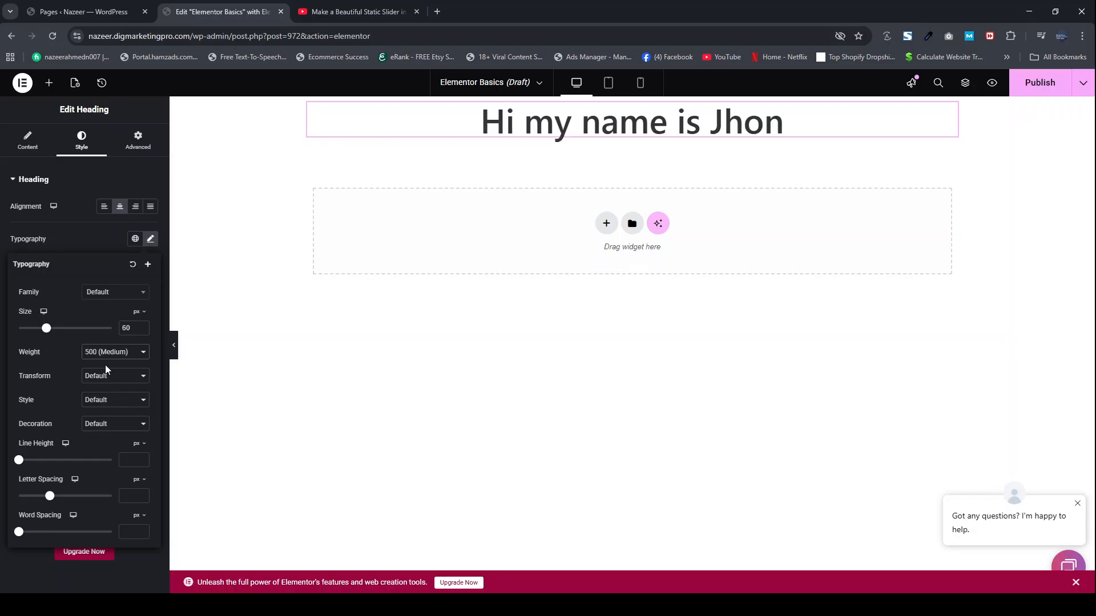
{"action": "left_click", "coordinate": [105, 408]}
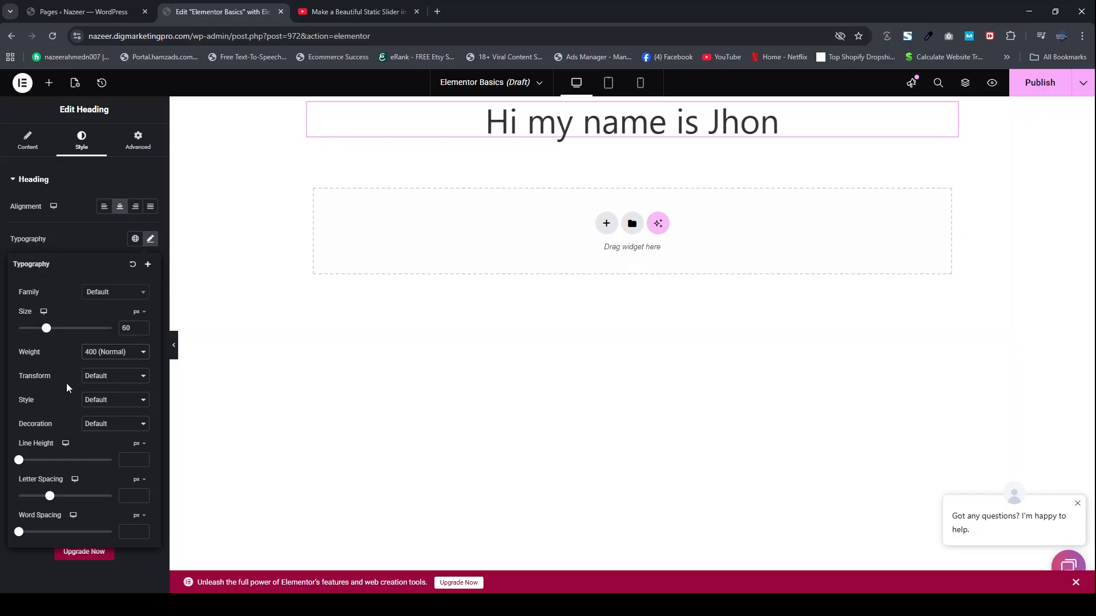
Step: Try the text transforms on the heading, settle on Uppercase, and set the font style to Italic
{"action": "left_click", "coordinate": [95, 386]}
{"action": "left_click", "coordinate": [102, 406]}
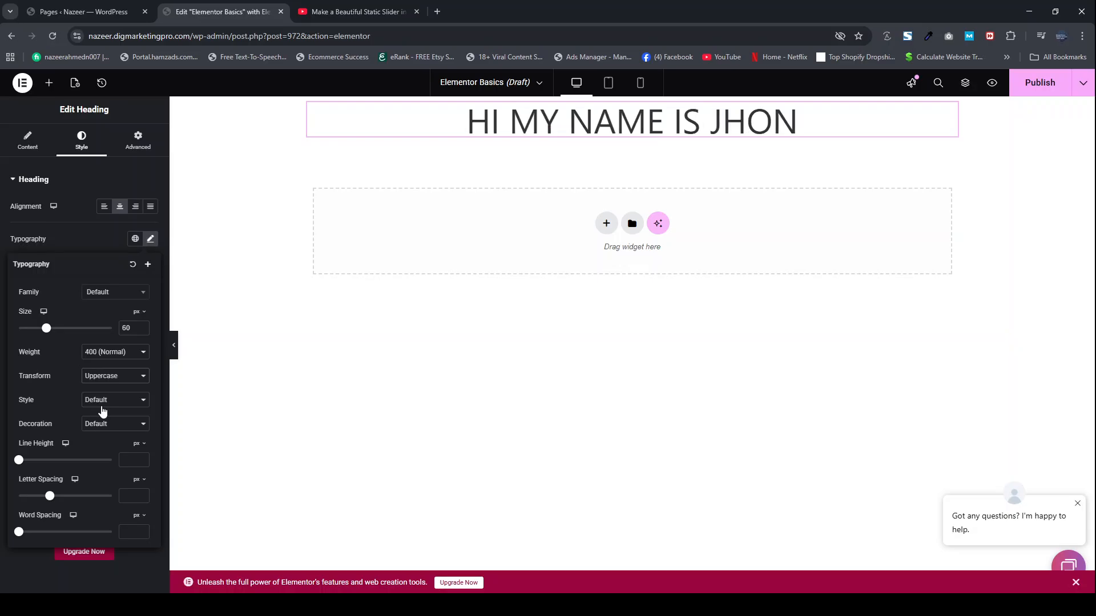
{"action": "left_click", "coordinate": [109, 419]}
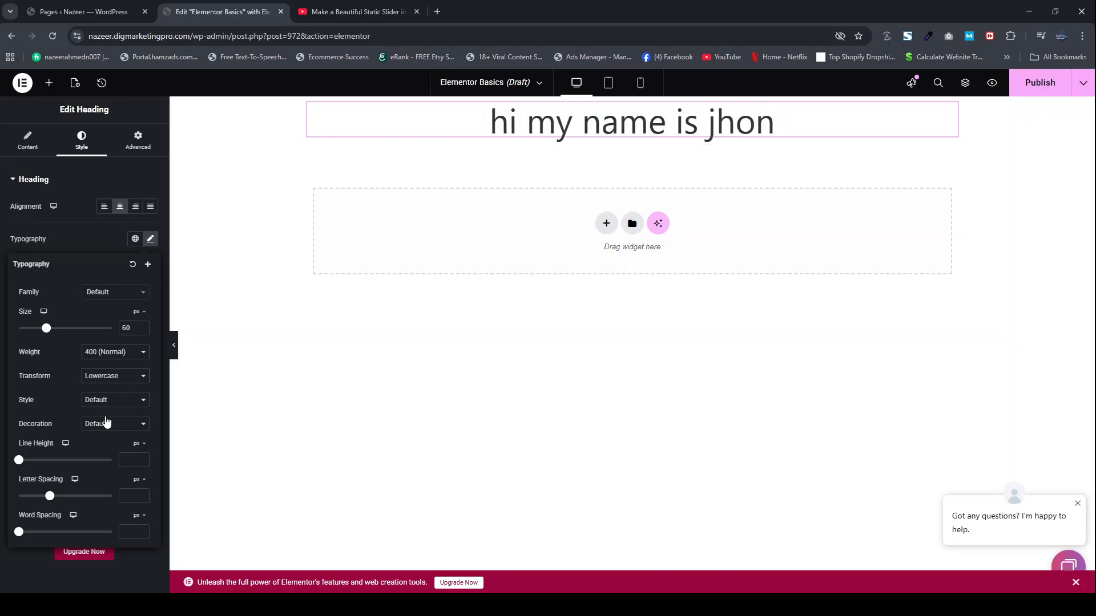
{"action": "left_click", "coordinate": [101, 428]}
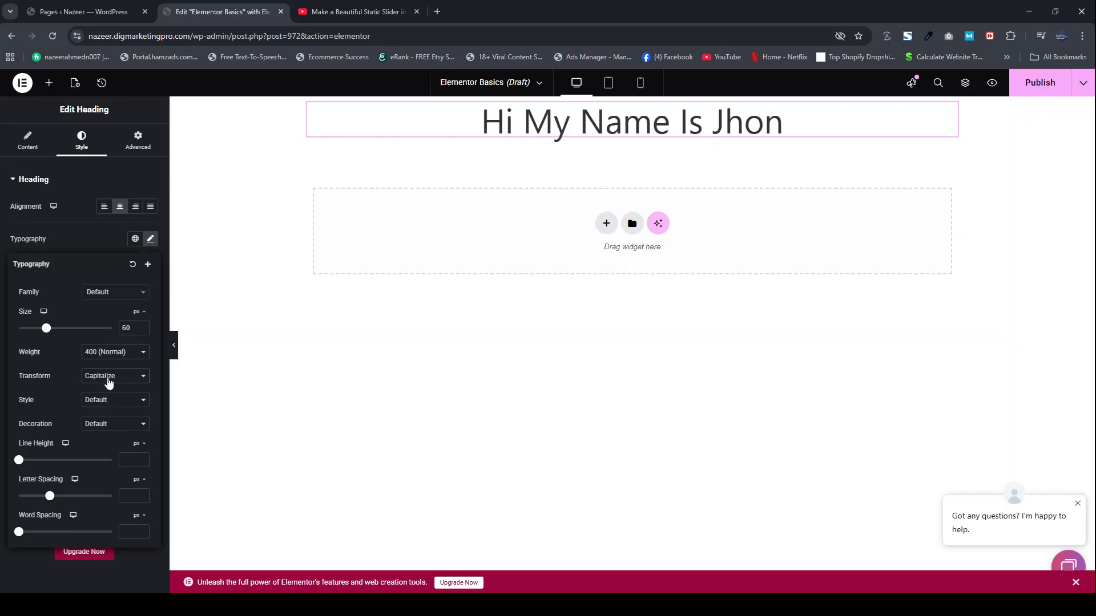
{"action": "left_click", "coordinate": [101, 445]}
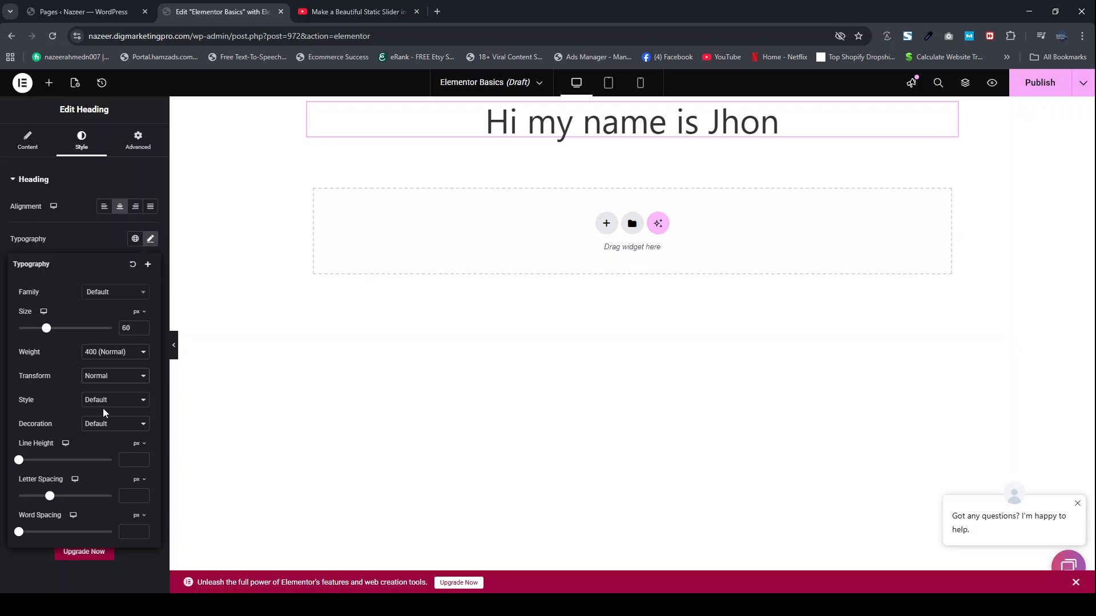
{"action": "left_click", "coordinate": [103, 408]}
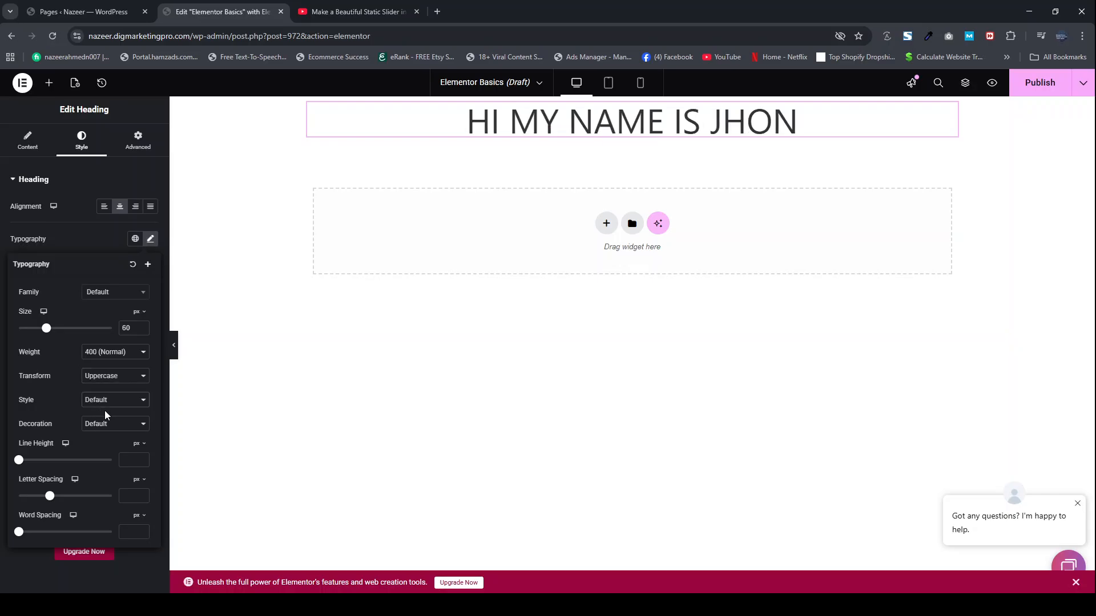
{"action": "left_click", "coordinate": [103, 431]}
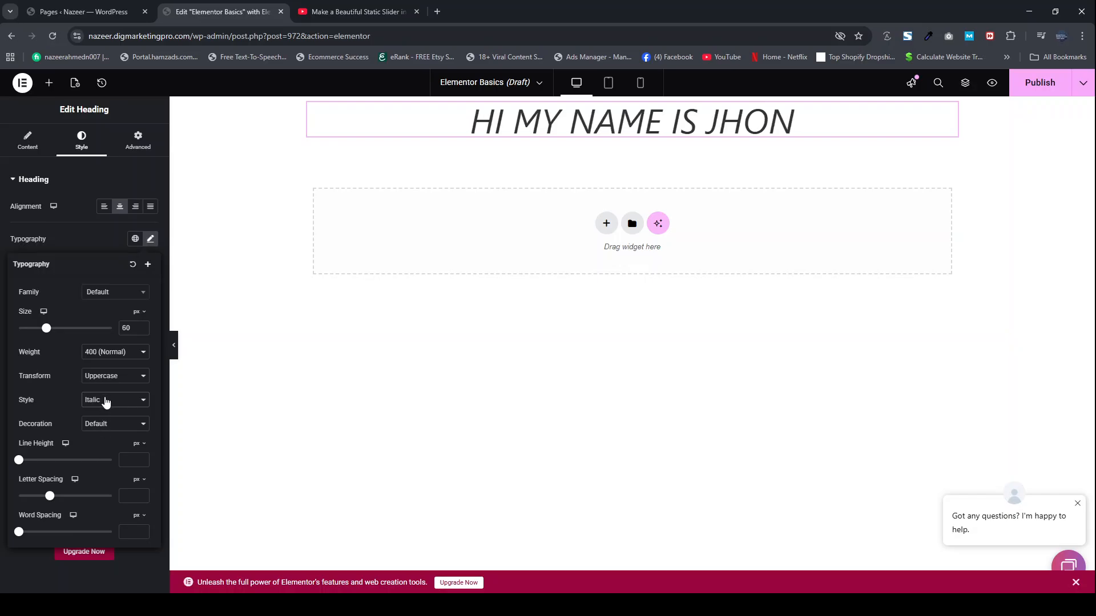
{"action": "left_click", "coordinate": [101, 454]}
Step: Try the Underline, Overline and Line Through decorations on the heading, then restore the Default decoration
{"action": "left_click", "coordinate": [97, 433]}
{"action": "left_click", "coordinate": [105, 450]}
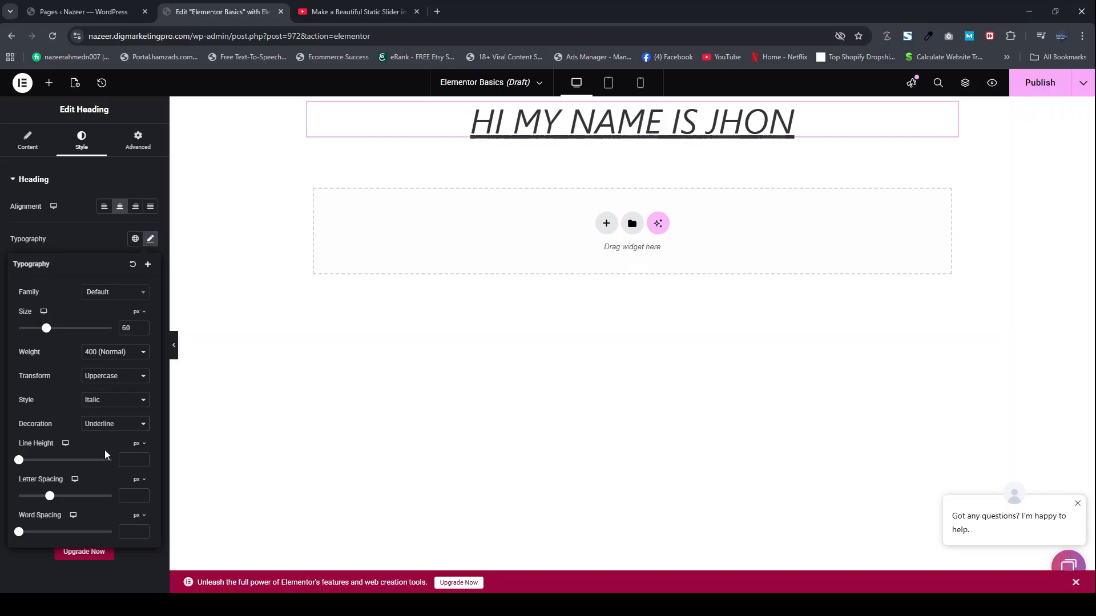
{"action": "left_click", "coordinate": [103, 468]}
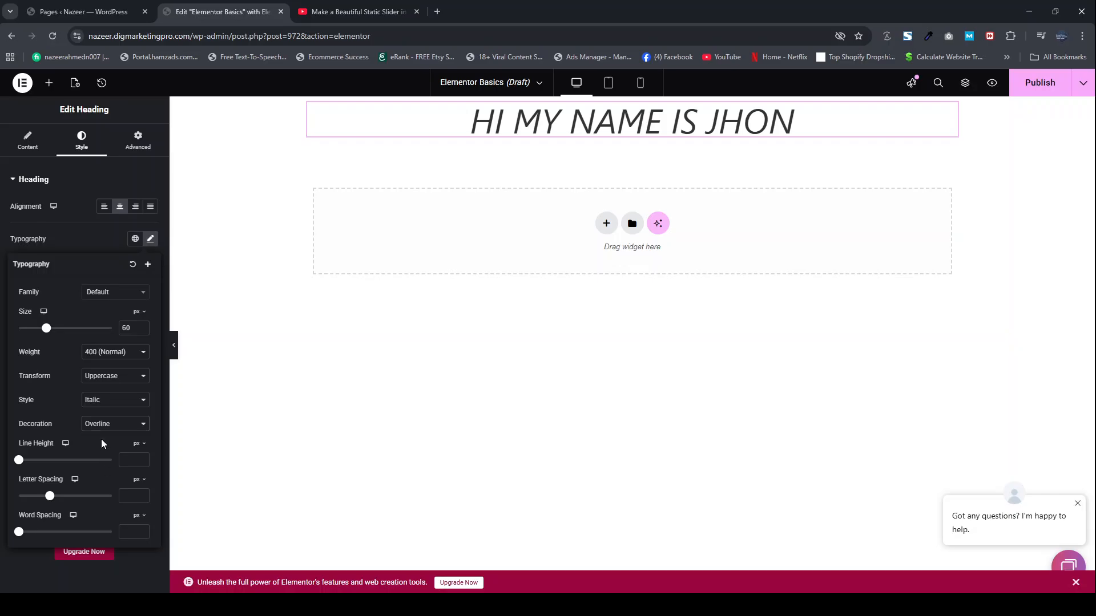
{"action": "left_click", "coordinate": [105, 476]}
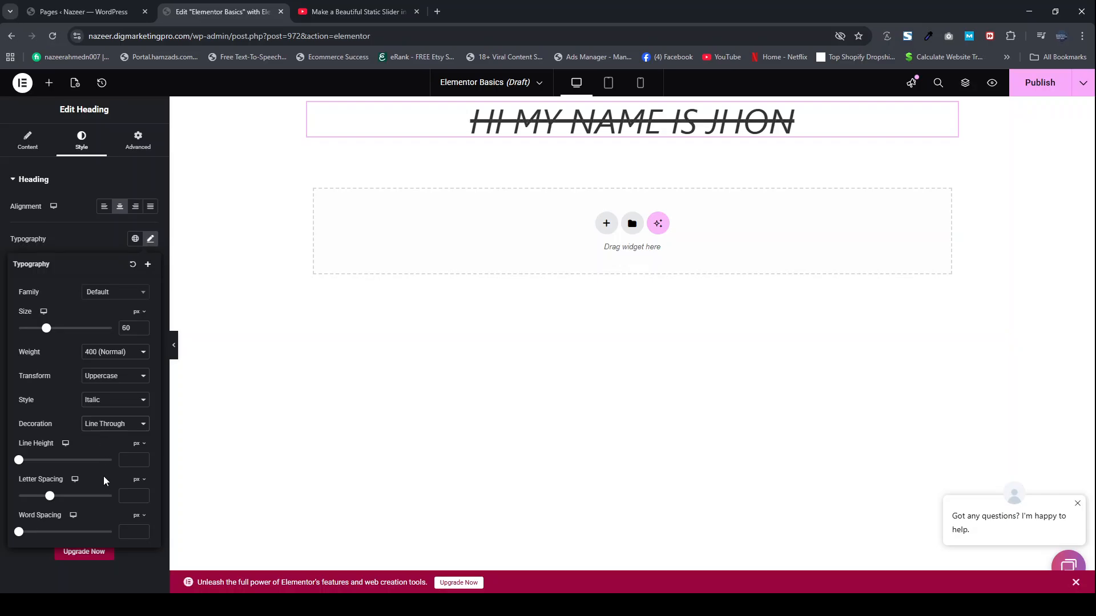
{"action": "left_click", "coordinate": [104, 428]}
{"action": "left_click", "coordinate": [103, 446]}
{"action": "left_click", "coordinate": [101, 443]}
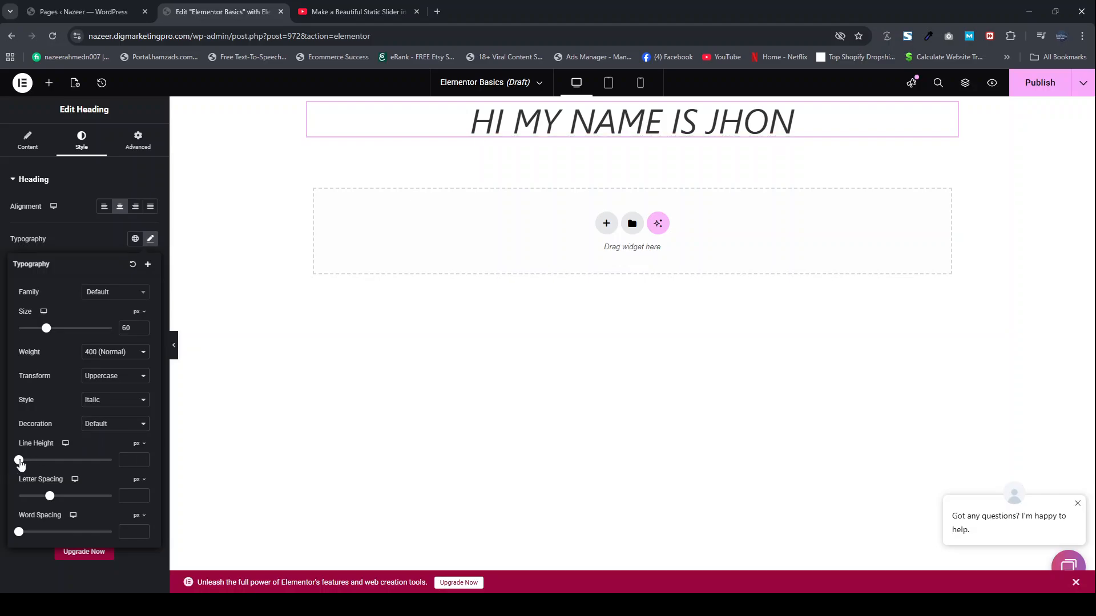
Step: Switch the heading's line height unit from px to em and set the line height to 1.6 em
{"action": "left_click_drag", "start_coordinate": [20, 463], "coordinate": [114, 474]}
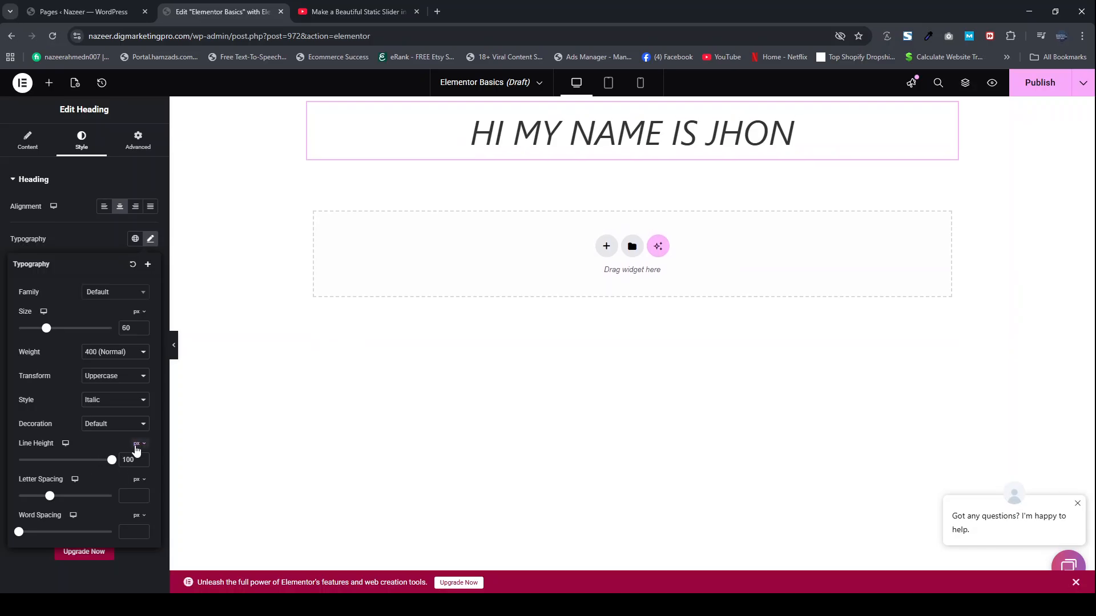
{"action": "left_click", "coordinate": [137, 444]}
{"action": "left_click", "coordinate": [137, 457]}
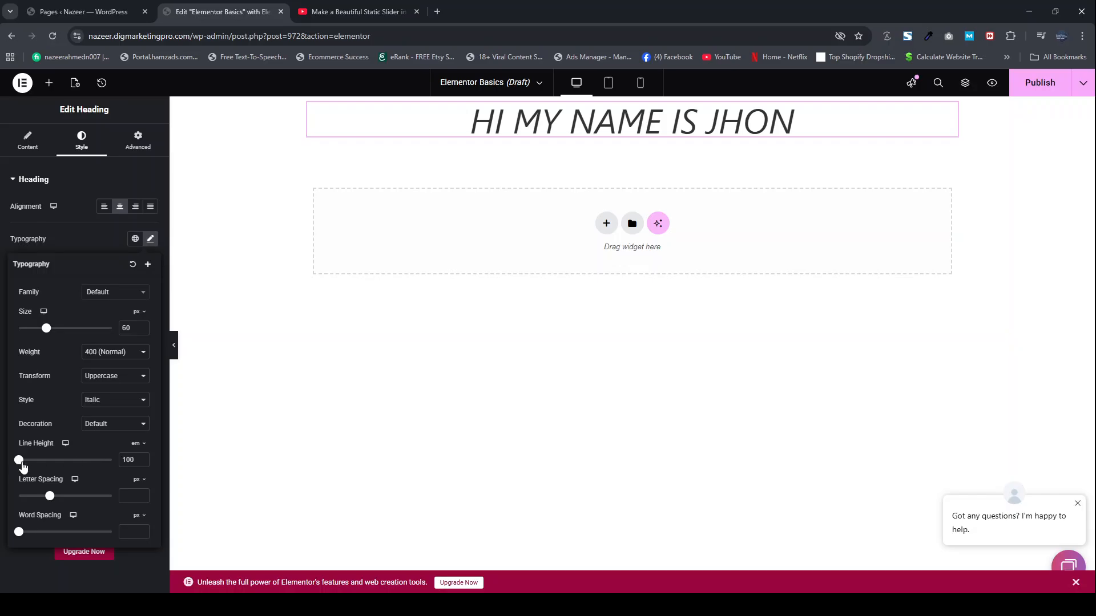
{"action": "mouse_move", "coordinate": [22, 466]}
{"action": "left_mouse_down"}
{"action": "mouse_move", "coordinate": [48, 466]}
{"action": "mouse_move", "coordinate": [35, 463]}
{"action": "left_mouse_up"}
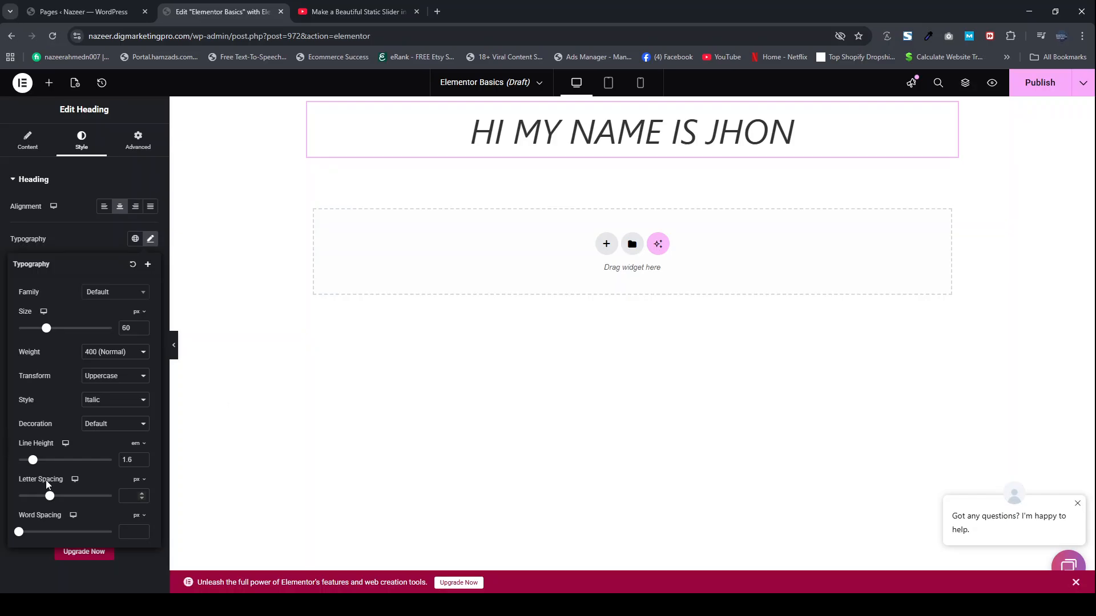
Step: Try a letter spacing of 10 px and a word spacing of about 32 px on the heading, and clear both
{"action": "left_click_drag", "start_coordinate": [51, 502], "coordinate": [116, 503]}
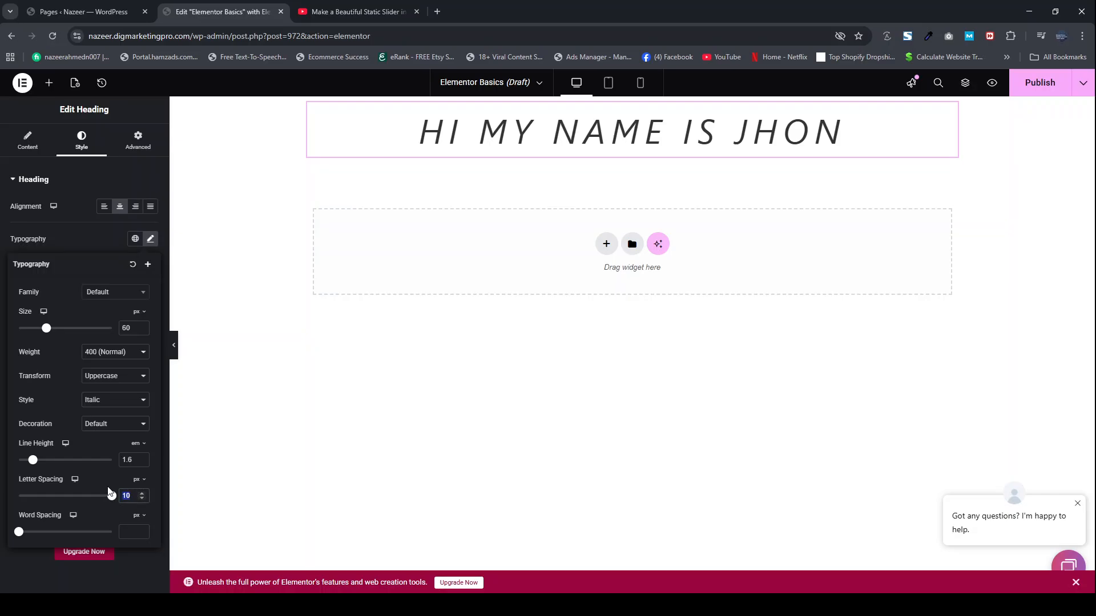
{"action": "key", "text": "BackSpace"}
{"action": "left_click_drag", "start_coordinate": [19, 534], "coordinate": [78, 534]}
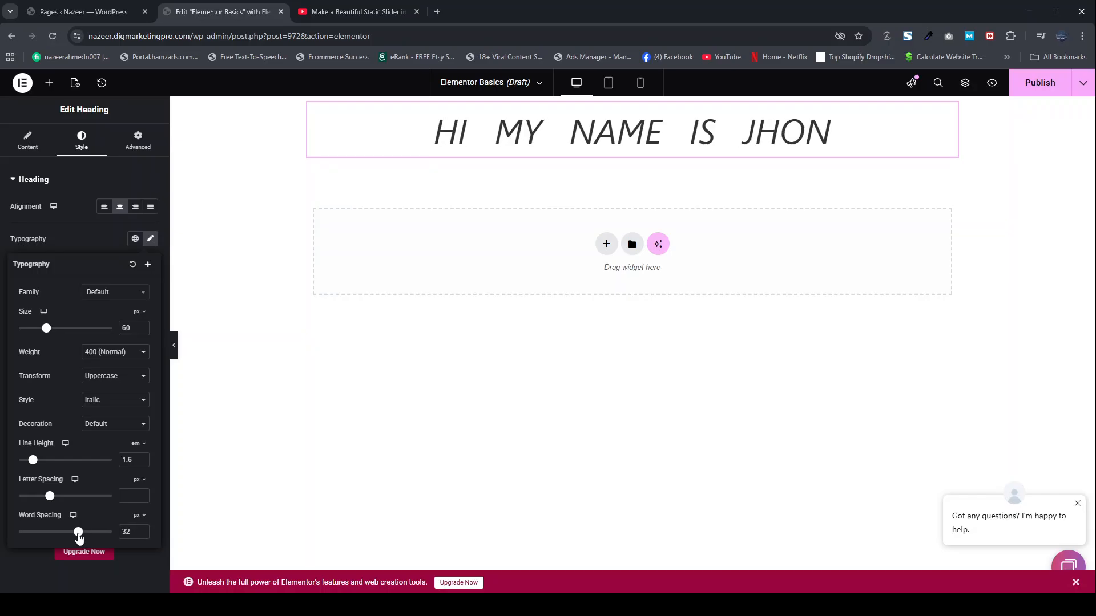
{"action": "key", "text": "BackSpace"}
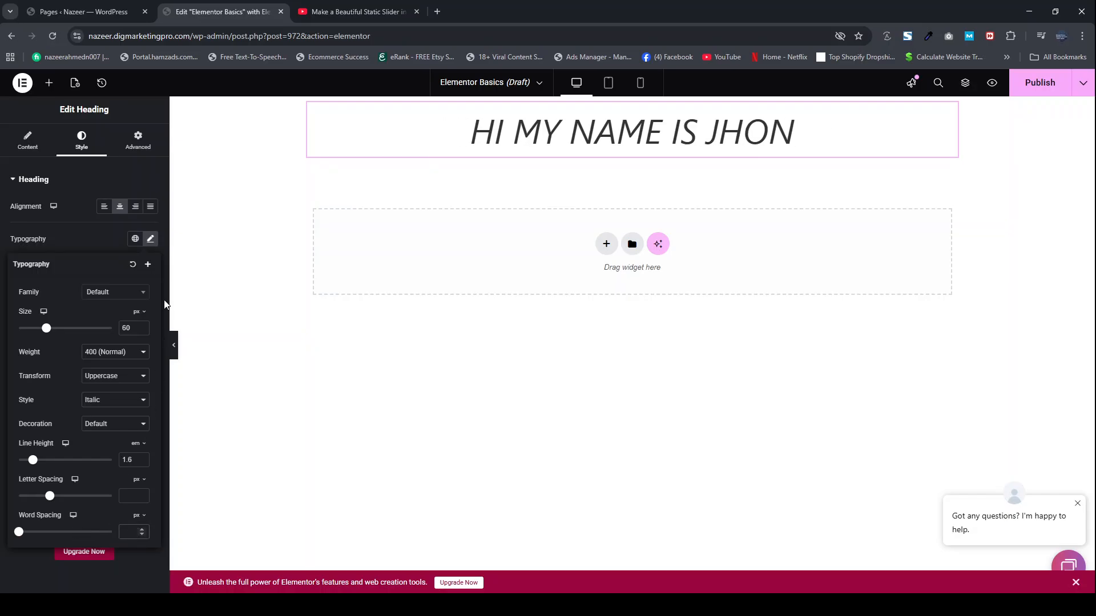
{"action": "left_click", "coordinate": [106, 165]}
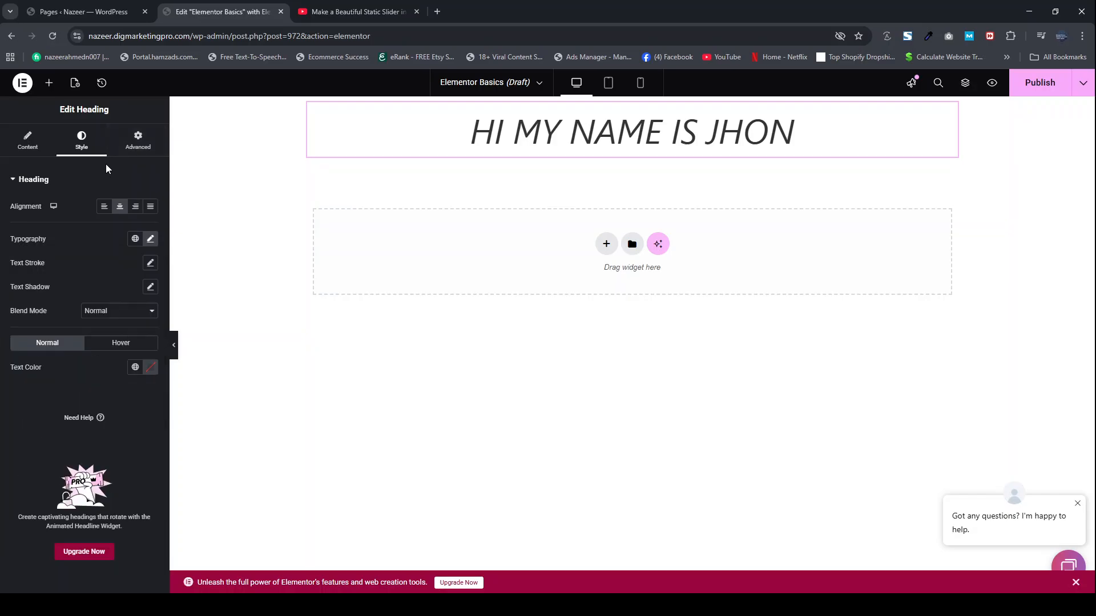
Step: Set the heading's normal text color to black with the color picker
{"action": "left_click", "coordinate": [150, 368]}
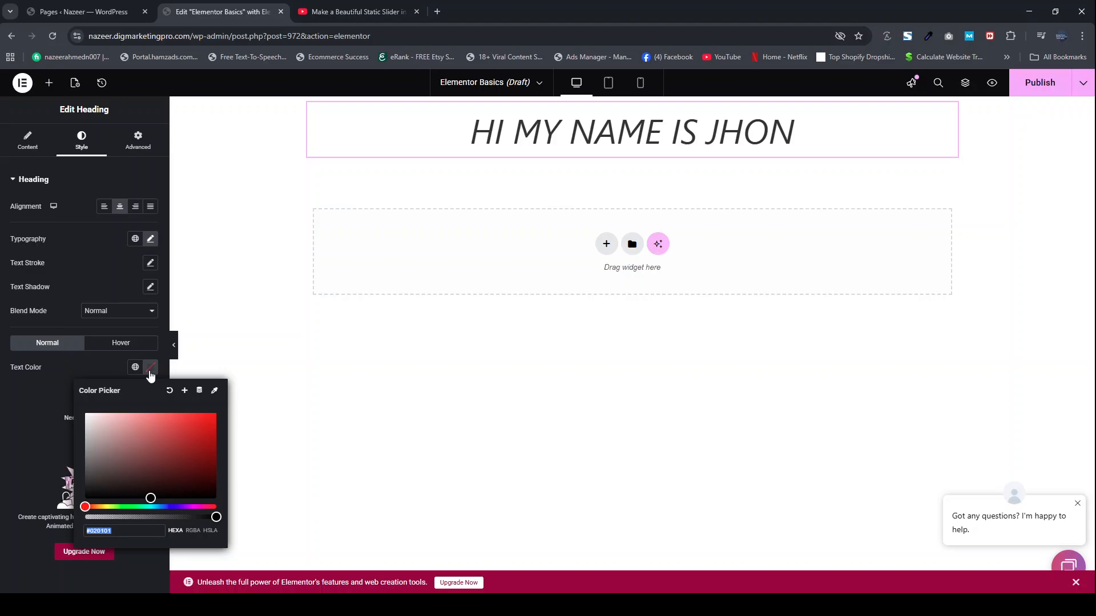
{"action": "left_click_drag", "start_coordinate": [139, 415], "coordinate": [71, 517]}
{"action": "left_click", "coordinate": [17, 448]}
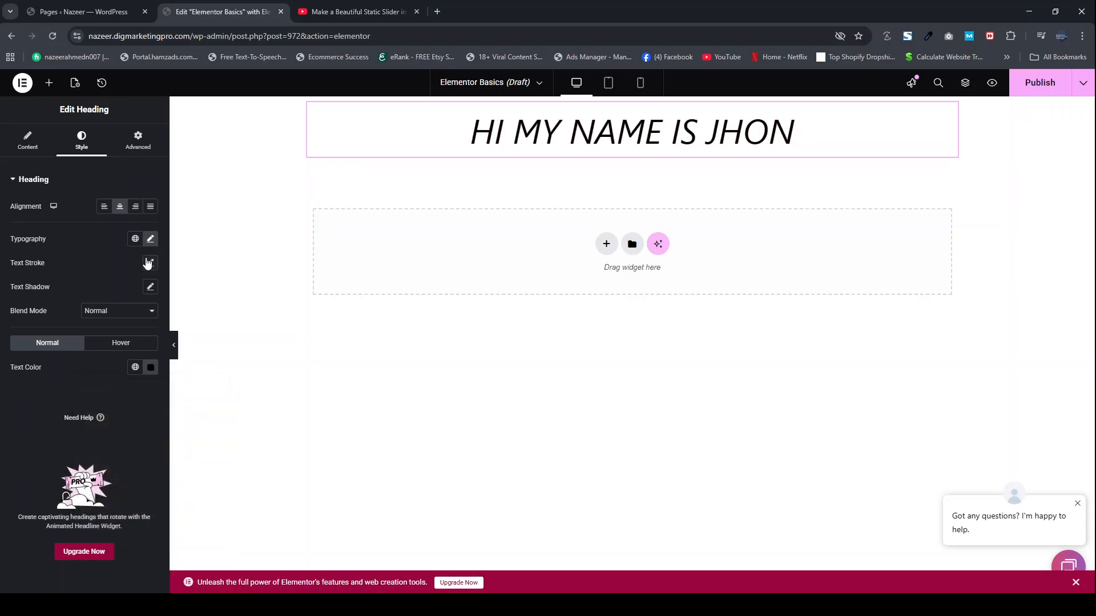
Step: Set the heading's text stroke width to 0 px
{"action": "left_click", "coordinate": [150, 262]}
{"action": "mouse_move", "coordinate": [20, 307]}
{"action": "left_mouse_down"}
{"action": "mouse_move", "coordinate": [114, 313]}
{"action": "mouse_move", "coordinate": [14, 309]}
{"action": "left_mouse_up"}
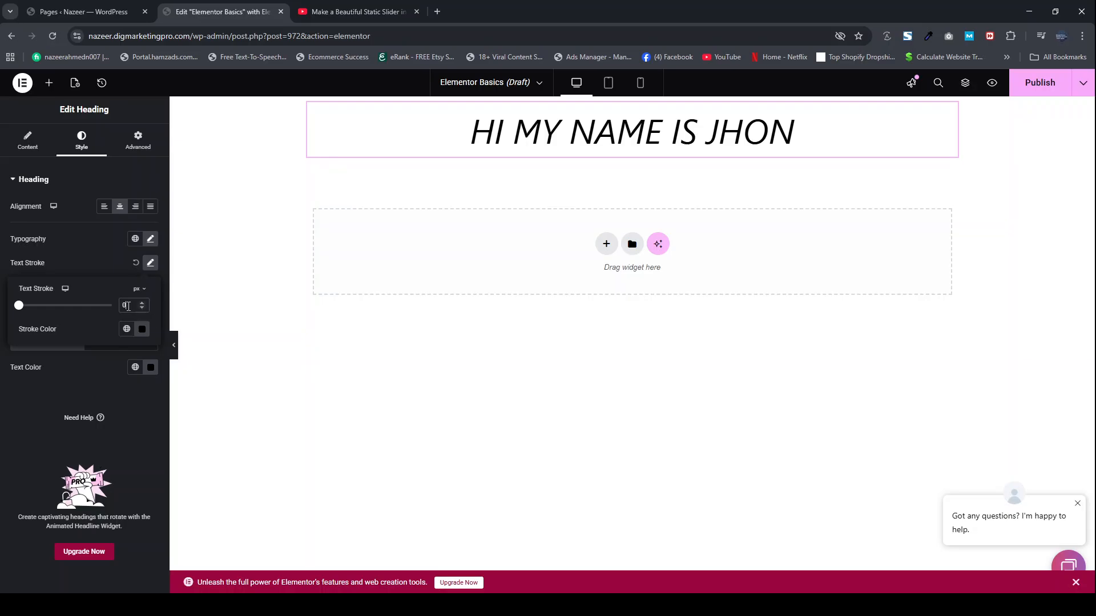
{"action": "left_click", "coordinate": [100, 254]}
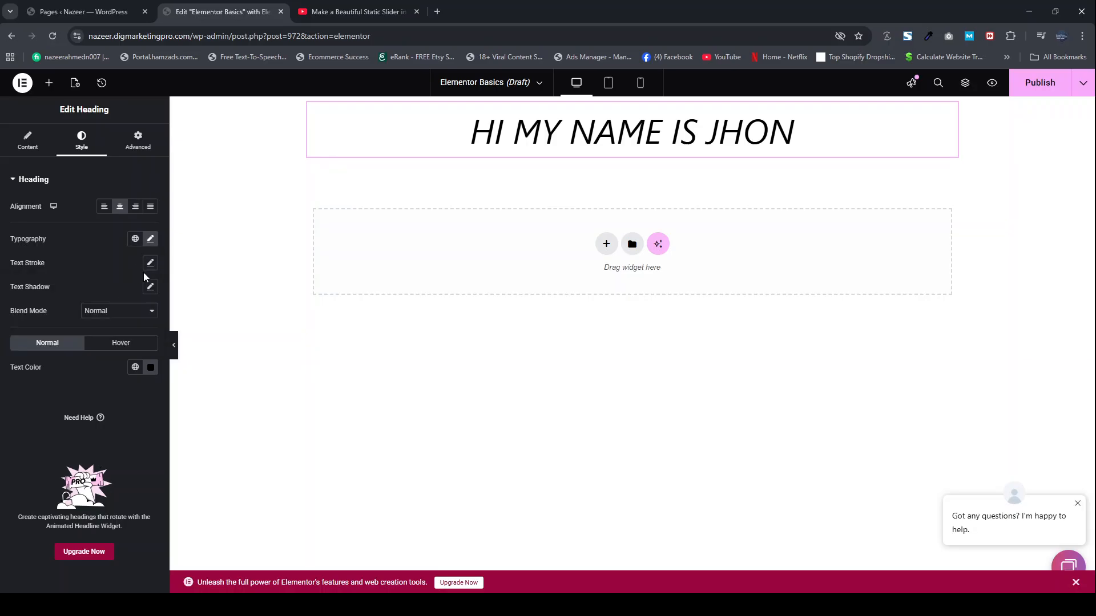
Step: Try a black text shadow on the heading with a blur of 38 and a horizontal offset of -100, and reset it
{"action": "left_click", "coordinate": [151, 287]}
{"action": "left_click_drag", "start_coordinate": [28, 345], "coordinate": [63, 371]}
{"action": "left_click", "coordinate": [141, 321]}
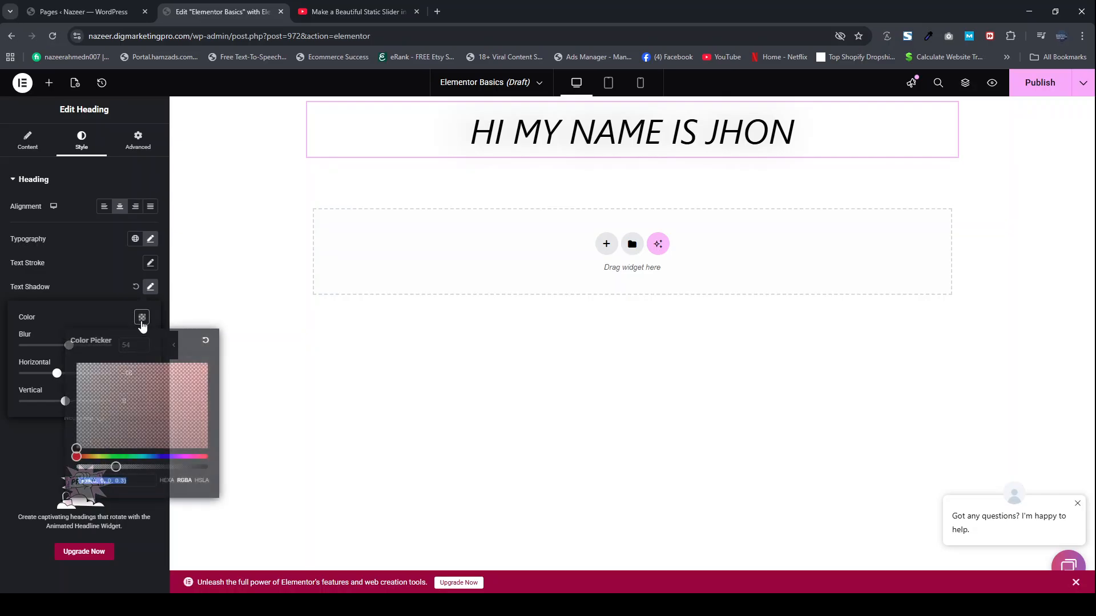
{"action": "left_click_drag", "start_coordinate": [117, 467], "coordinate": [200, 466]}
{"action": "left_click", "coordinate": [113, 316]}
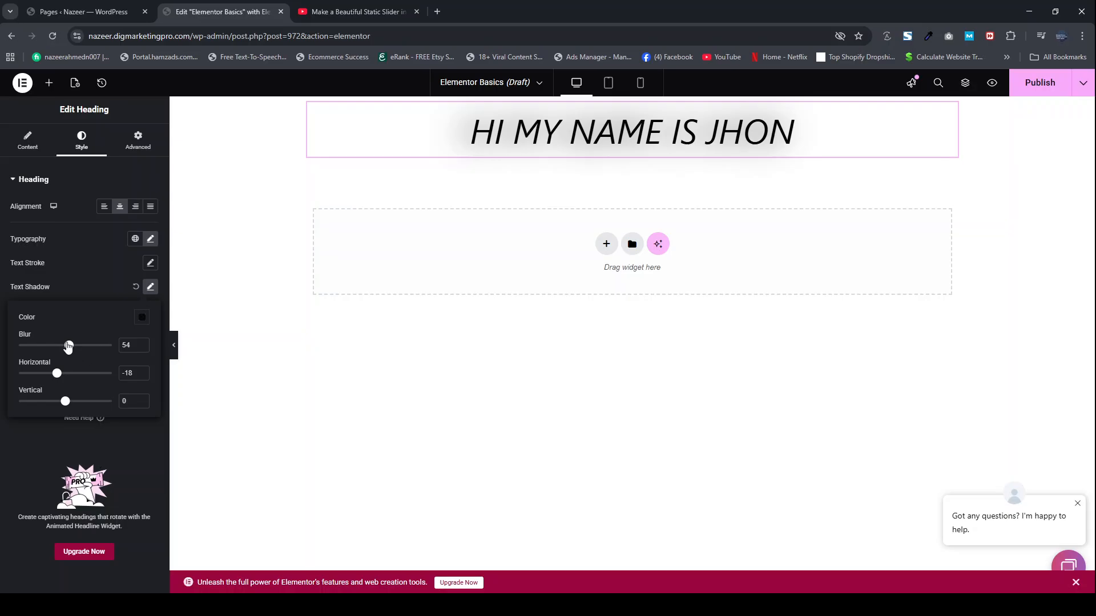
{"action": "left_click_drag", "start_coordinate": [68, 346], "coordinate": [19, 343]}
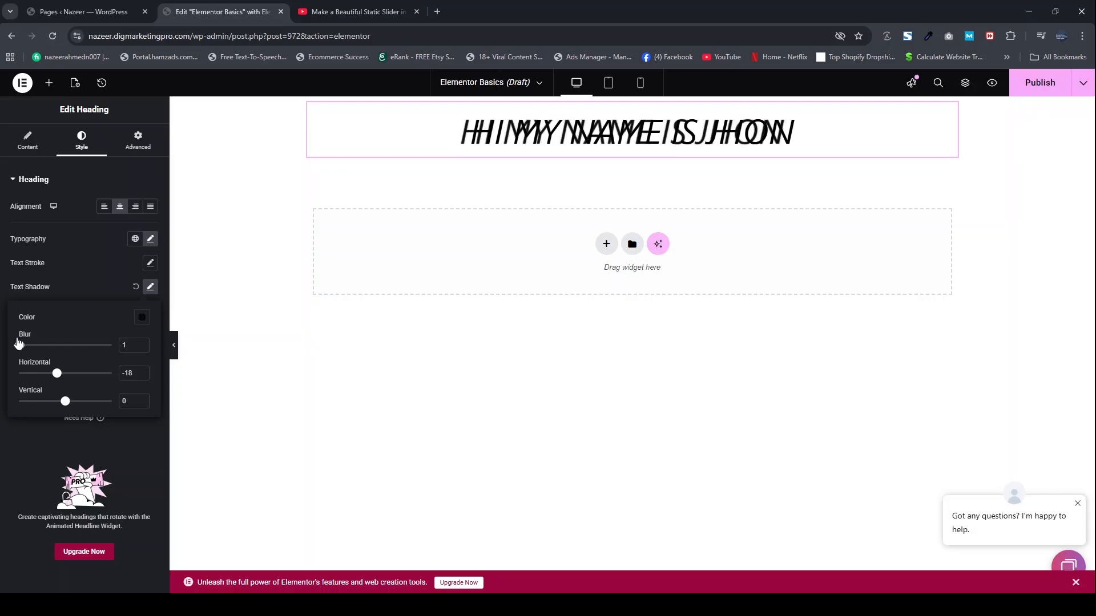
{"action": "left_click_drag", "start_coordinate": [60, 376], "coordinate": [54, 345]}
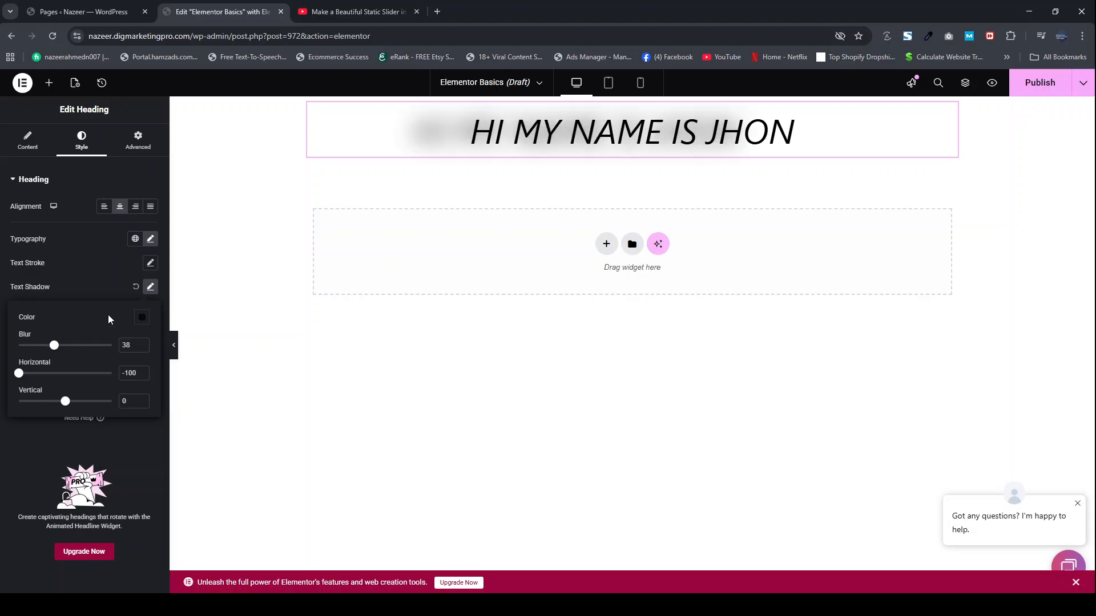
{"action": "left_click", "coordinate": [136, 288]}
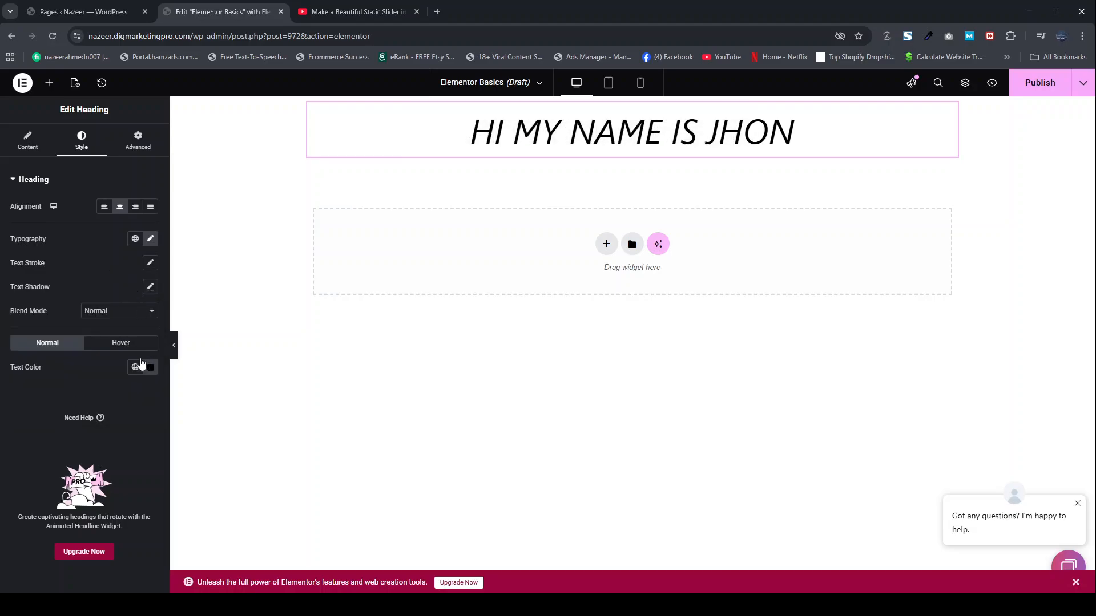
Step: Try a padding of 33 px and a margin of 54 px on all sides of the heading, and clear both
{"action": "left_click", "coordinate": [150, 135]}
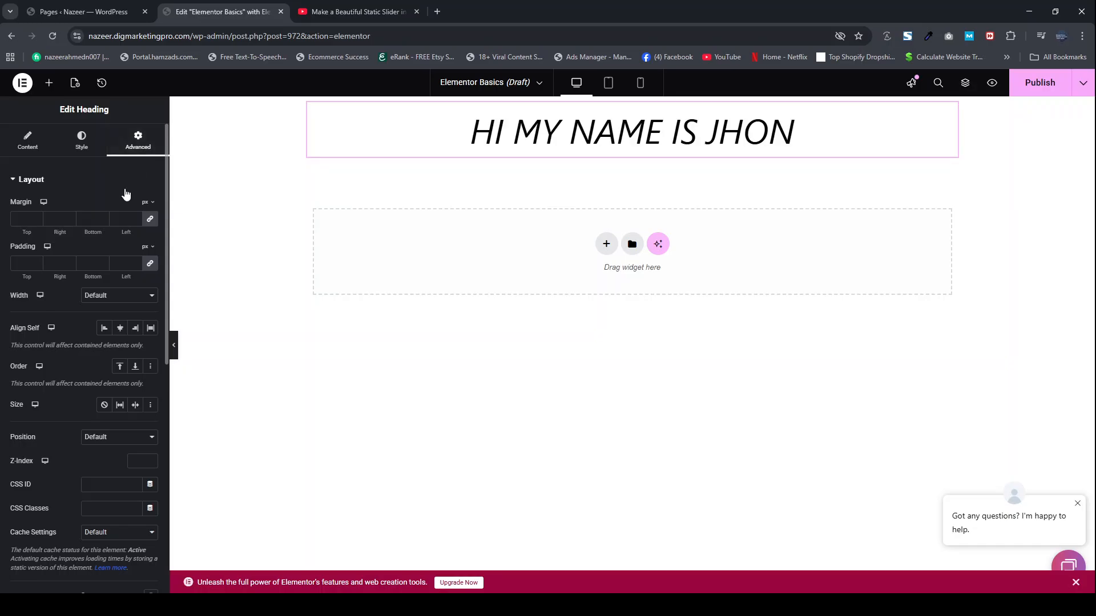
{"action": "left_click", "coordinate": [15, 264]}
{"action": "type", "text": "33"}
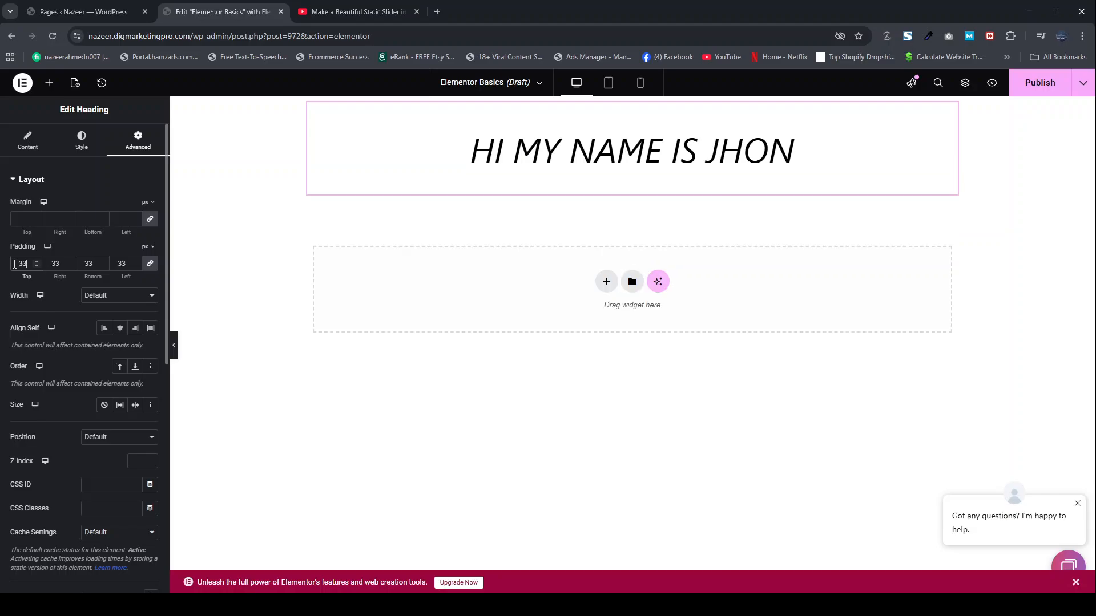
{"action": "key", "text": "BackSpace"}
{"action": "key", "text": "BackSpace"}
{"action": "left_click", "coordinate": [17, 221]}
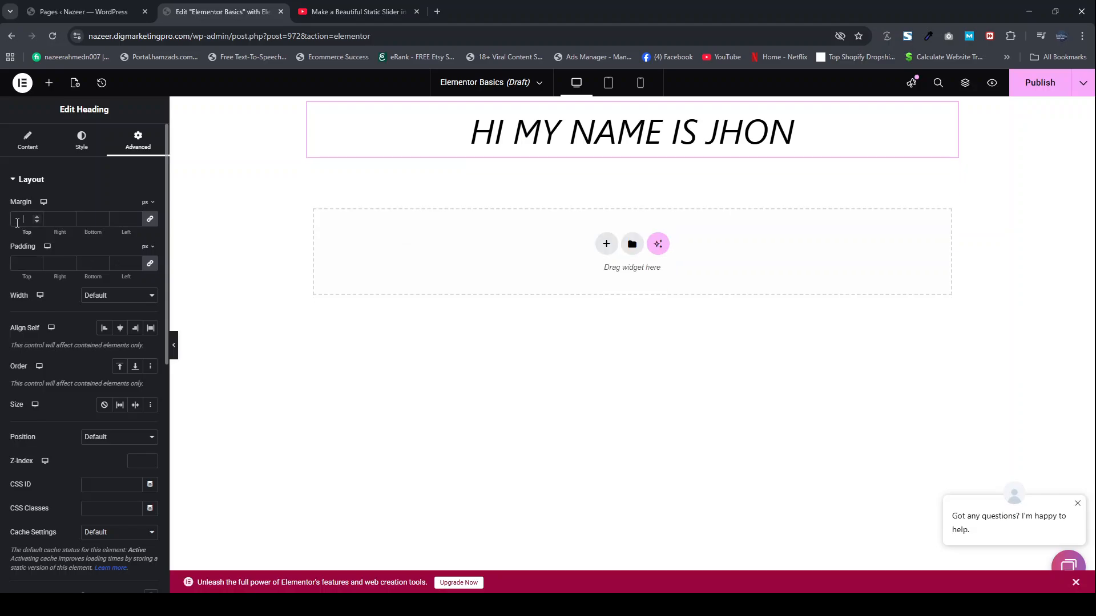
{"action": "type", "text": "54"}
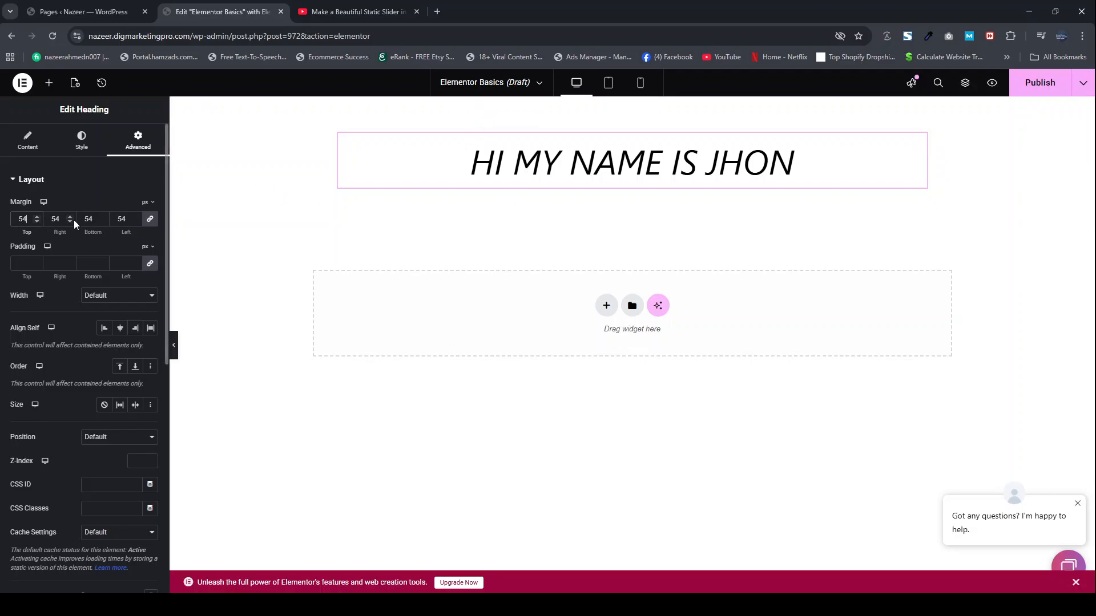
{"action": "key", "text": "BackSpace"}
{"action": "key", "text": "BackSpace"}
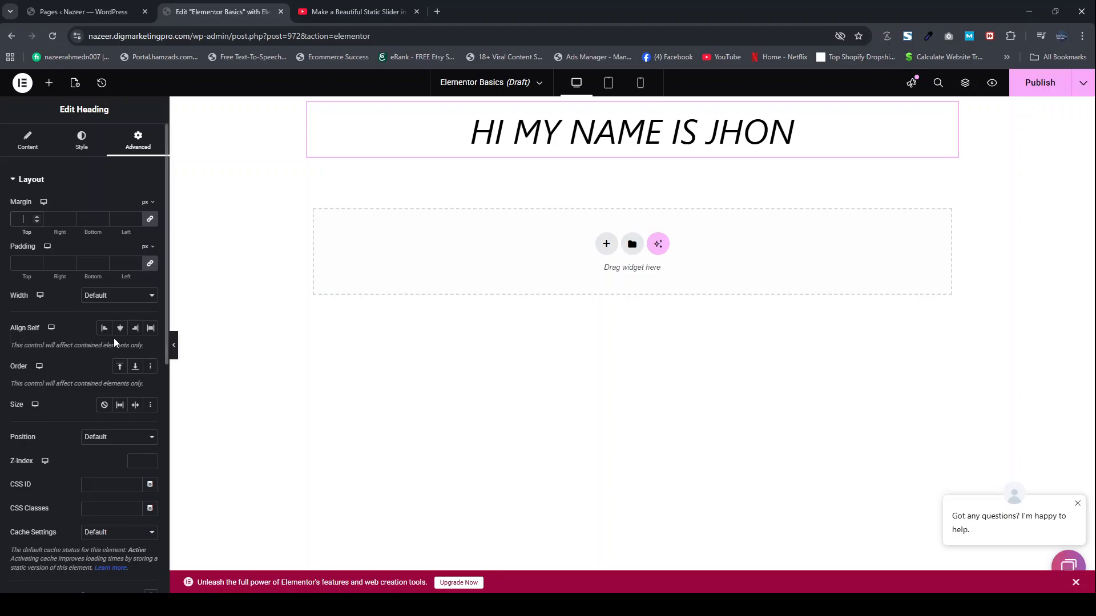
Step: Try the Fade In Down entrance animation on the heading, and switch it to Fade In Right
{"action": "scroll", "coordinate": [90, 420], "scroll_direction": "down", "scroll_amount": 2}
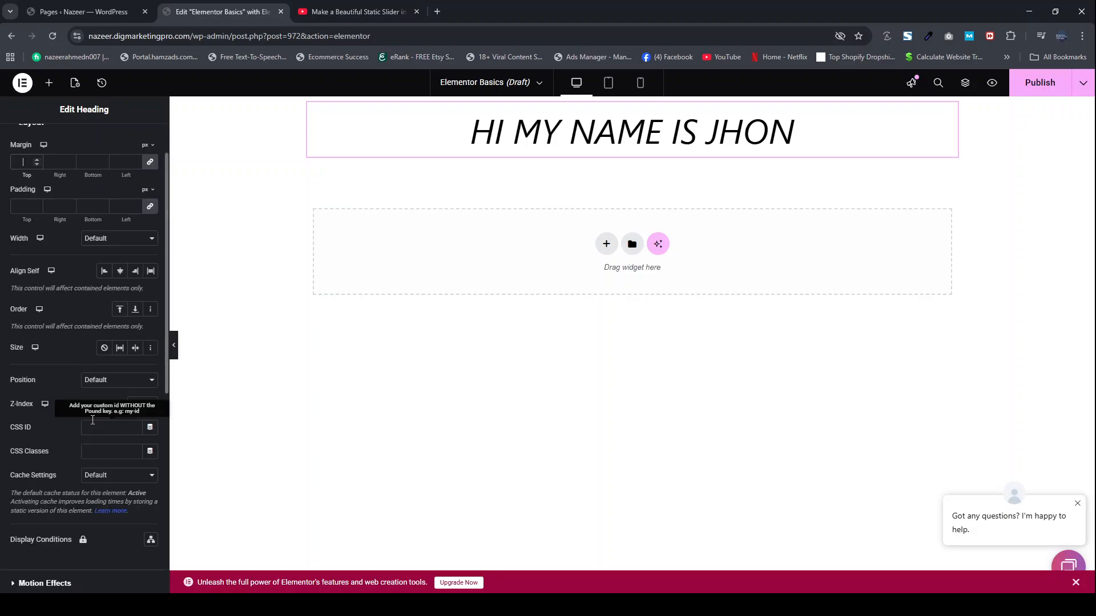
{"action": "scroll", "coordinate": [94, 420], "scroll_direction": "down", "scroll_amount": 4}
{"action": "left_click", "coordinate": [61, 298]}
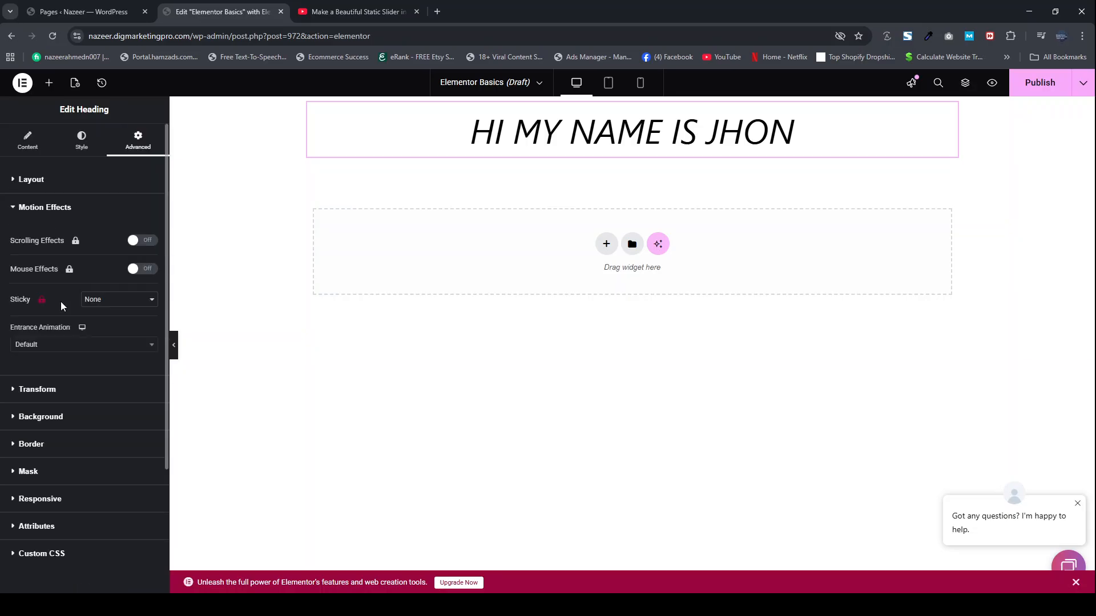
{"action": "left_click", "coordinate": [57, 346]}
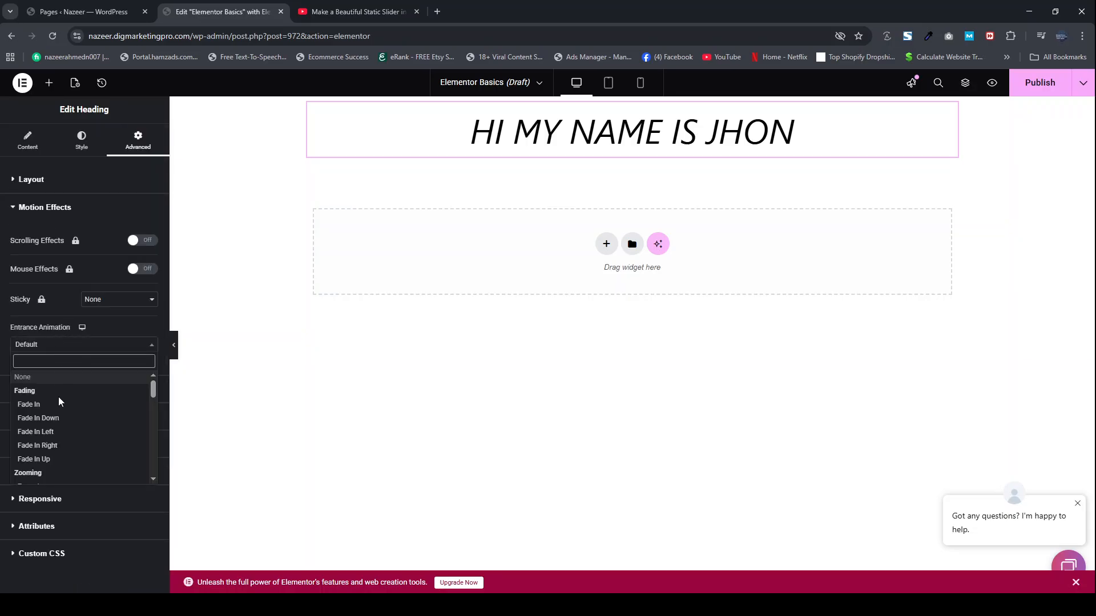
{"action": "left_click", "coordinate": [59, 418]}
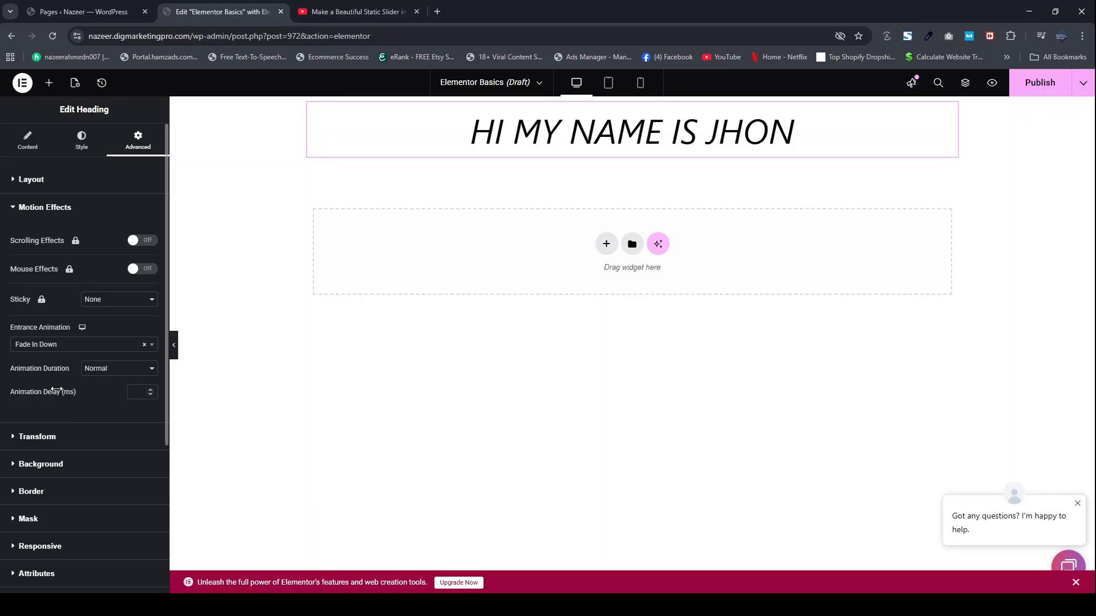
{"action": "left_click", "coordinate": [52, 346]}
{"action": "left_click", "coordinate": [41, 446]}
{"action": "scroll", "coordinate": [52, 417], "scroll_direction": "down", "scroll_amount": 3}
{"action": "scroll", "coordinate": [54, 417], "scroll_direction": "up", "scroll_amount": 5}
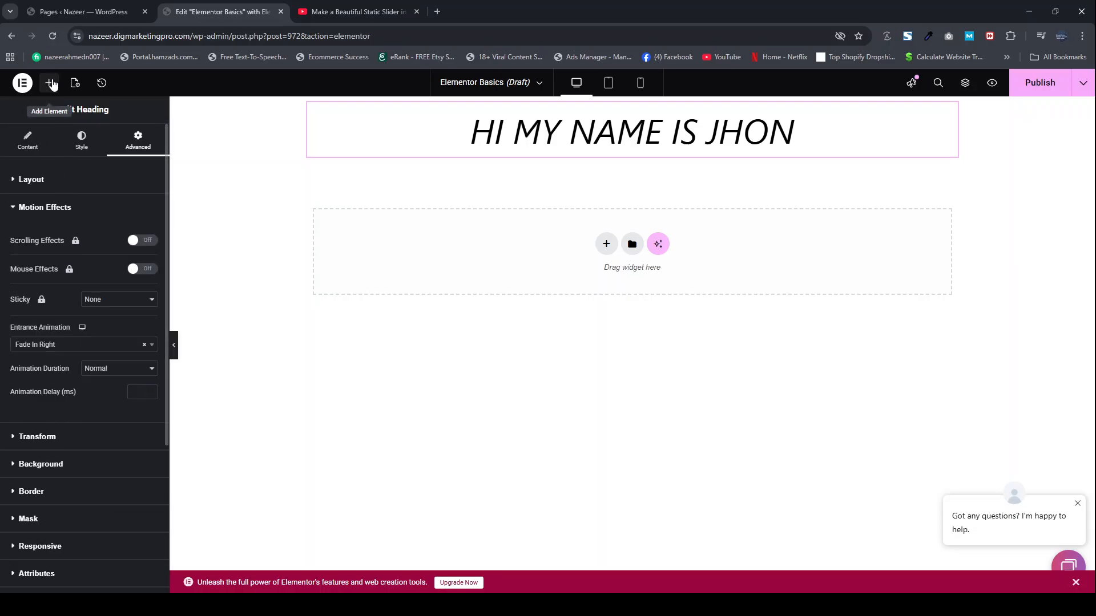
Step: Add a Flexbox container with two equal columns below the heading
{"action": "left_click", "coordinate": [49, 83]}
{"action": "left_click", "coordinate": [606, 244]}
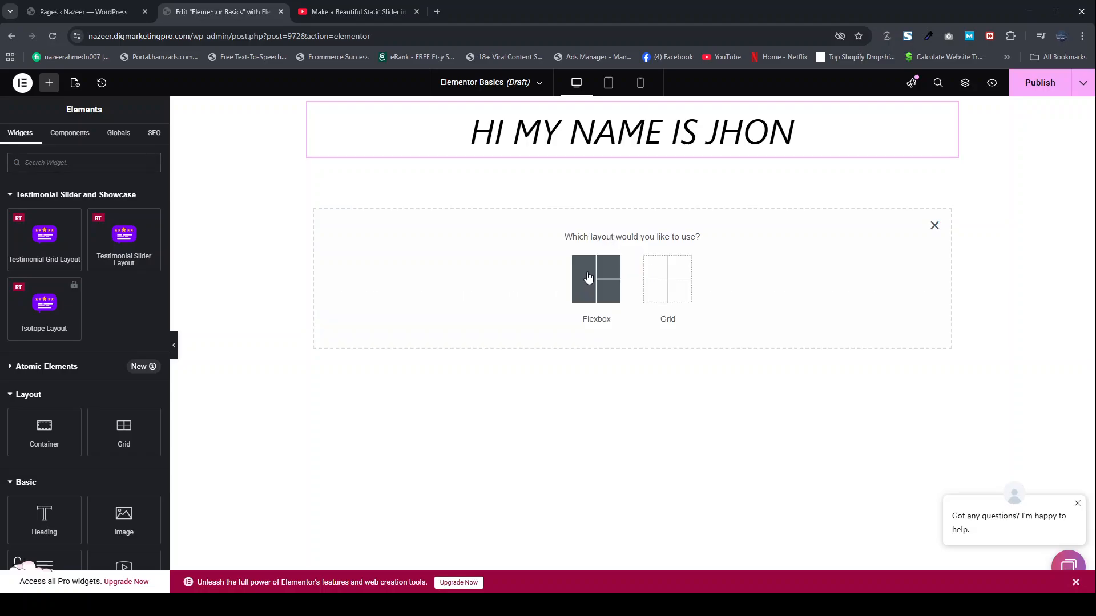
{"action": "left_click", "coordinate": [577, 290]}
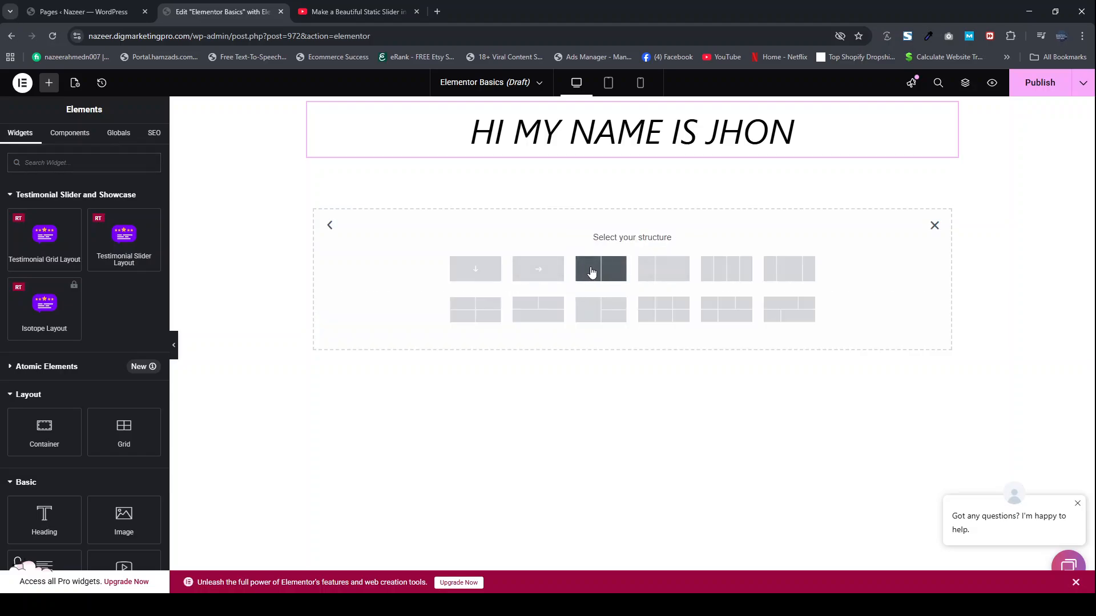
{"action": "left_click", "coordinate": [593, 270]}
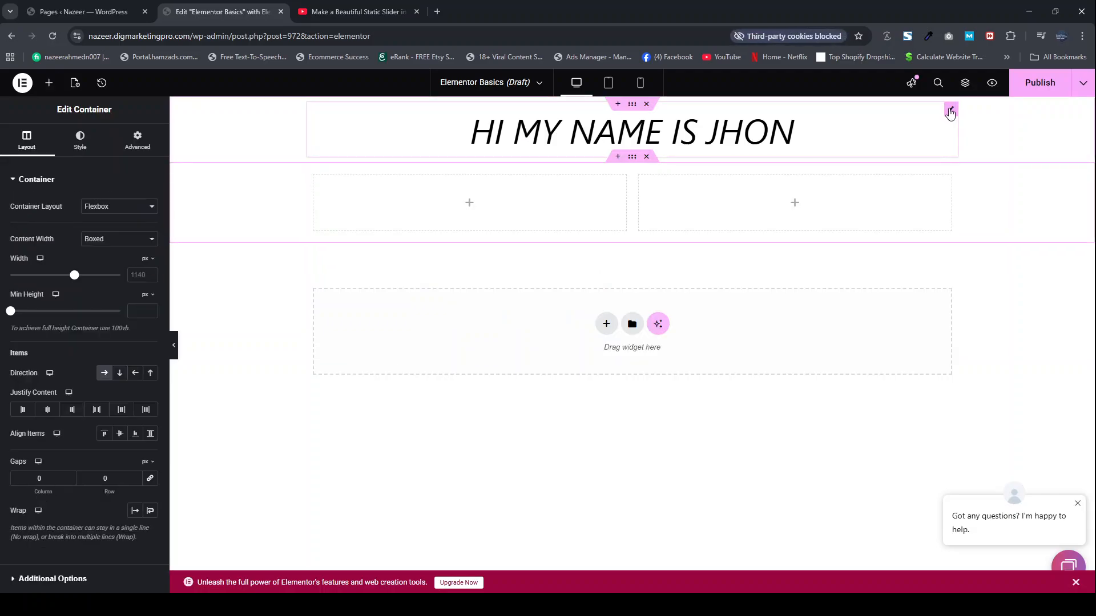
Step: Copy the styled heading and paste it into the first column of the two-column container
{"action": "right_click", "coordinate": [948, 109]}
{"action": "left_click", "coordinate": [977, 166]}
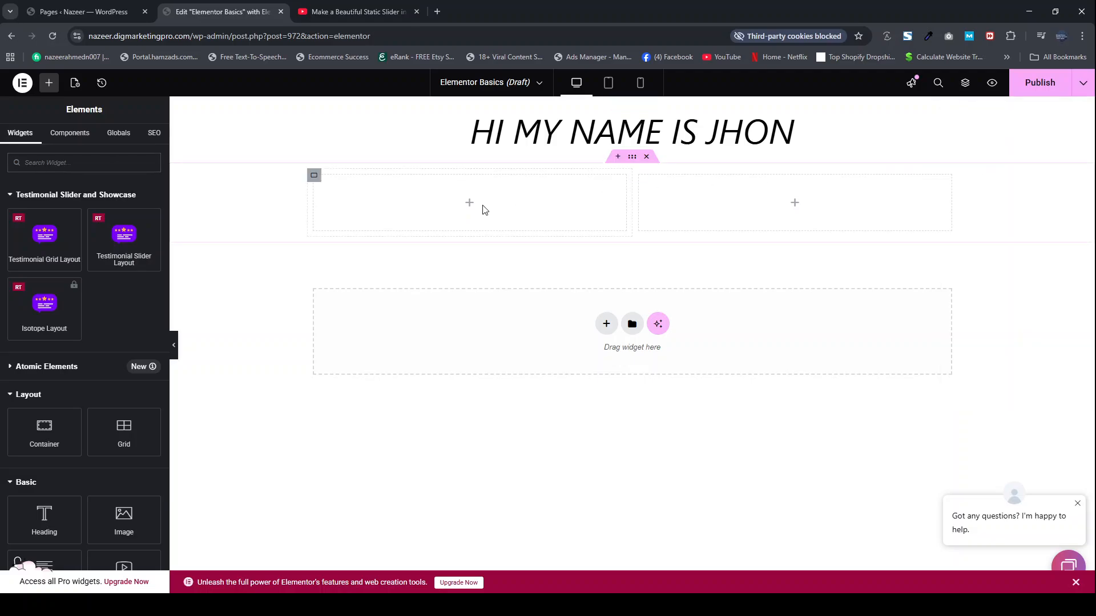
{"action": "right_click", "coordinate": [465, 203]}
{"action": "left_click", "coordinate": [501, 306]}
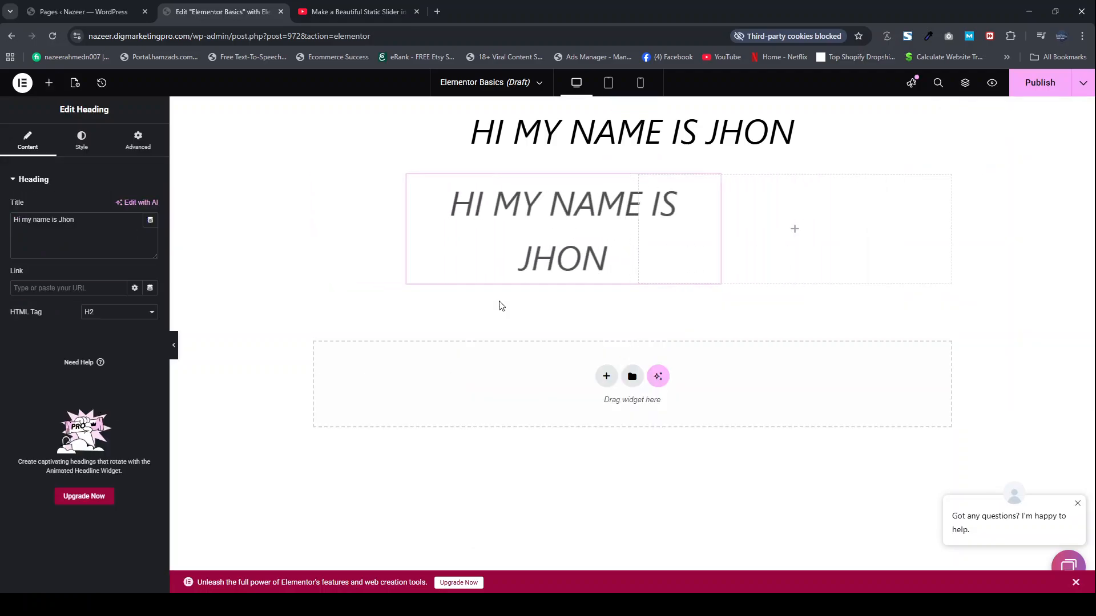
Step: Place an Image widget in the container's empty second column and choose 2-4.jpg from the media library as its picture
{"action": "left_click", "coordinate": [795, 233]}
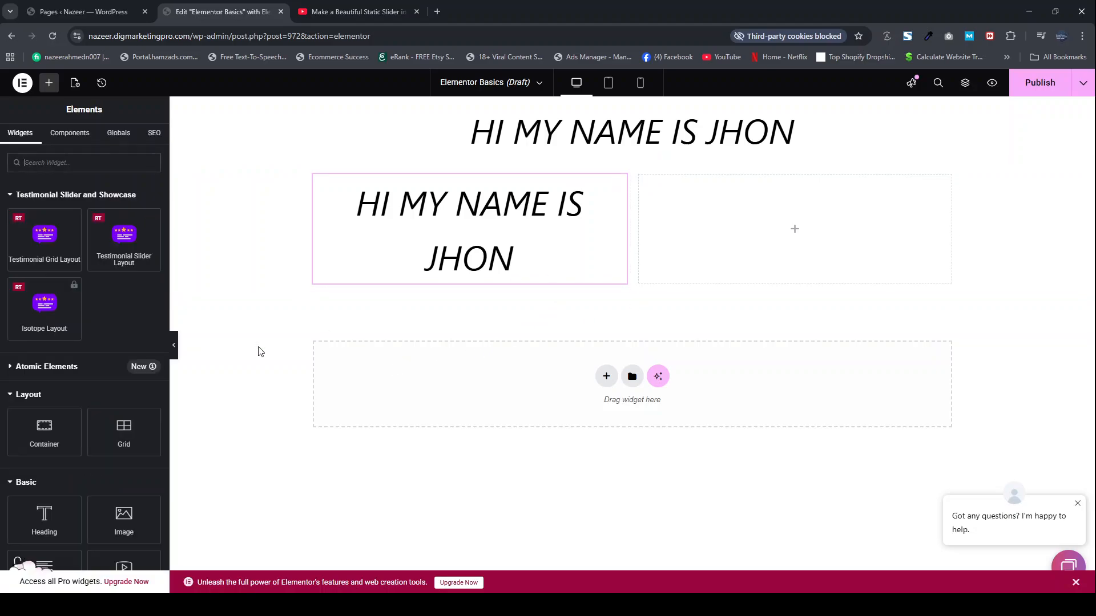
{"action": "scroll", "coordinate": [97, 499], "scroll_direction": "down", "scroll_amount": 1}
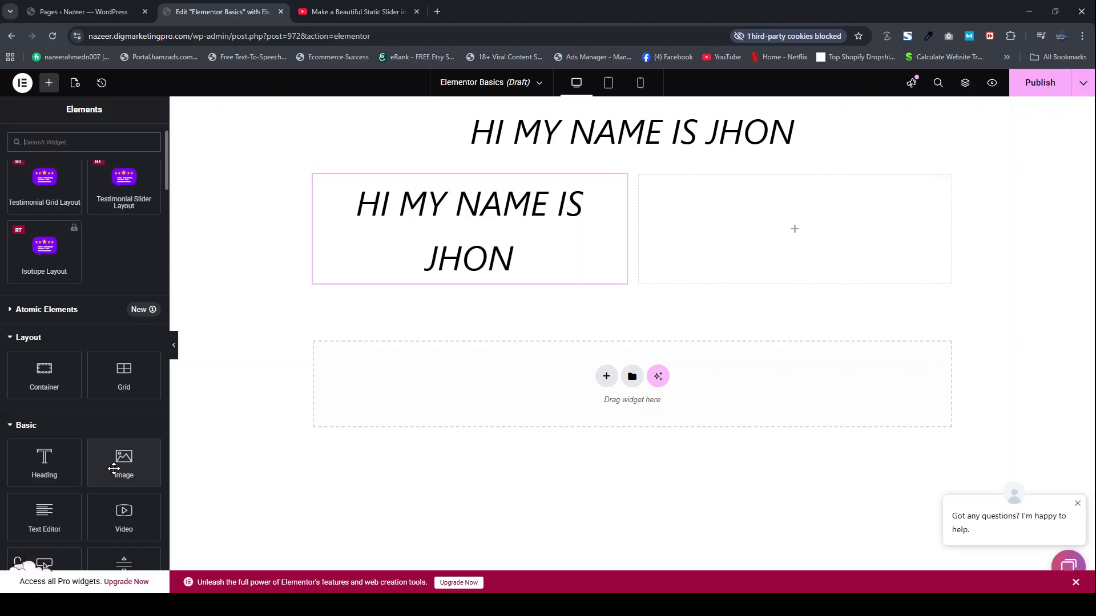
{"action": "left_click_drag", "start_coordinate": [114, 468], "coordinate": [735, 256]}
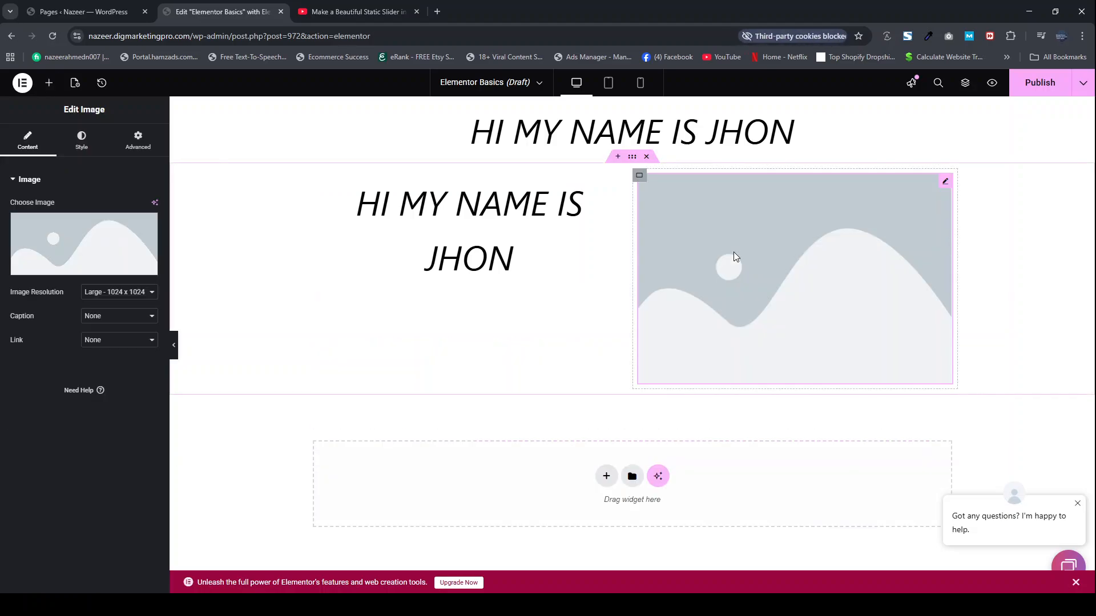
{"action": "left_click", "coordinate": [103, 238]}
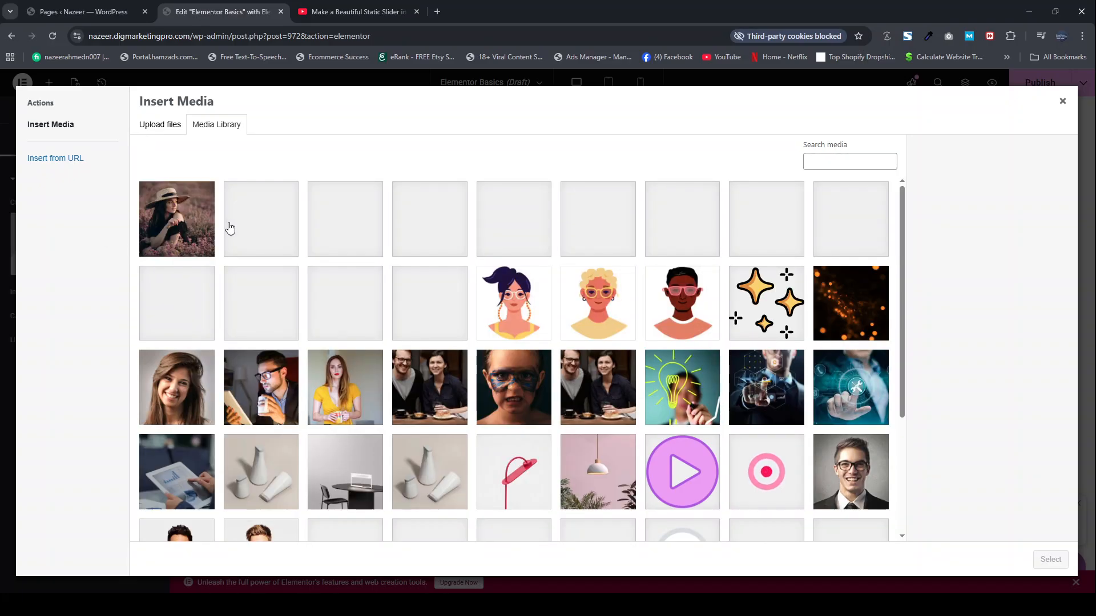
{"action": "left_click", "coordinate": [261, 387]}
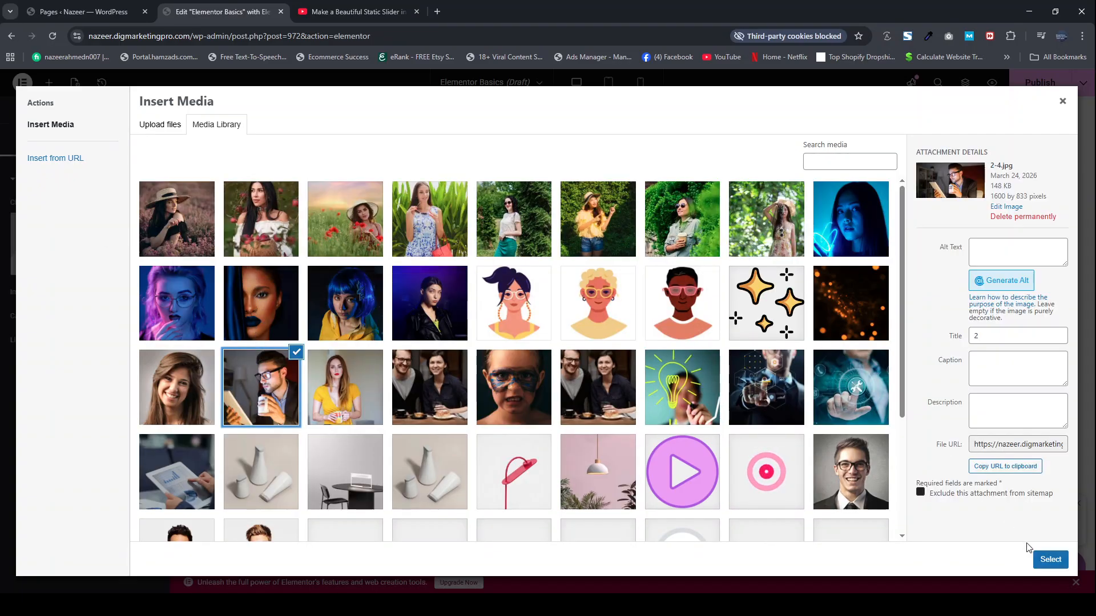
{"action": "left_click", "coordinate": [1048, 559]}
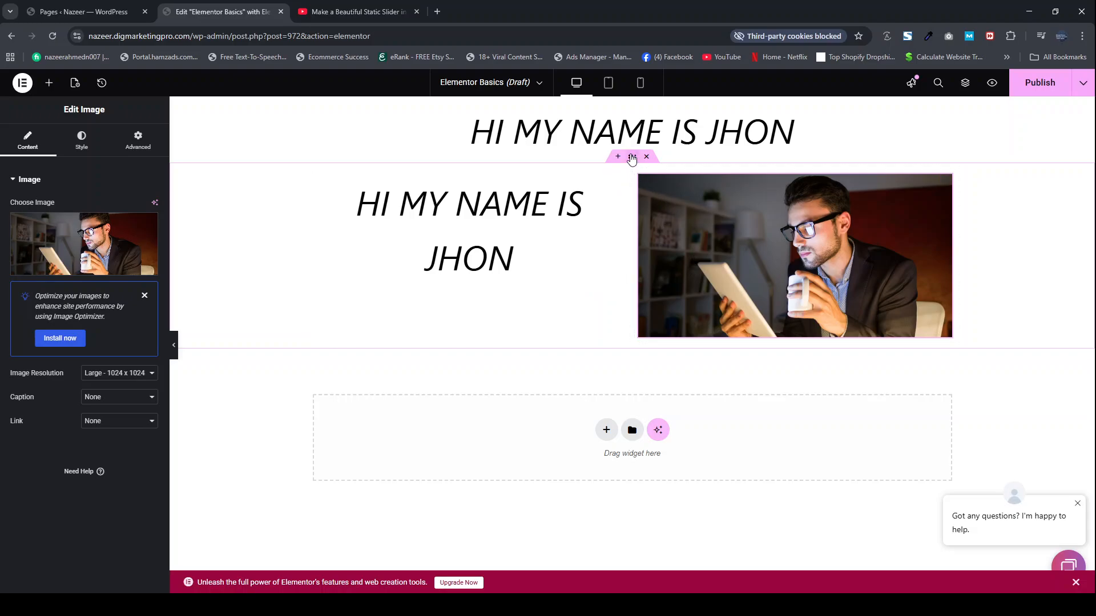
Step: Set the minimum height of the two-column container to 600 px
{"action": "left_click", "coordinate": [632, 158]}
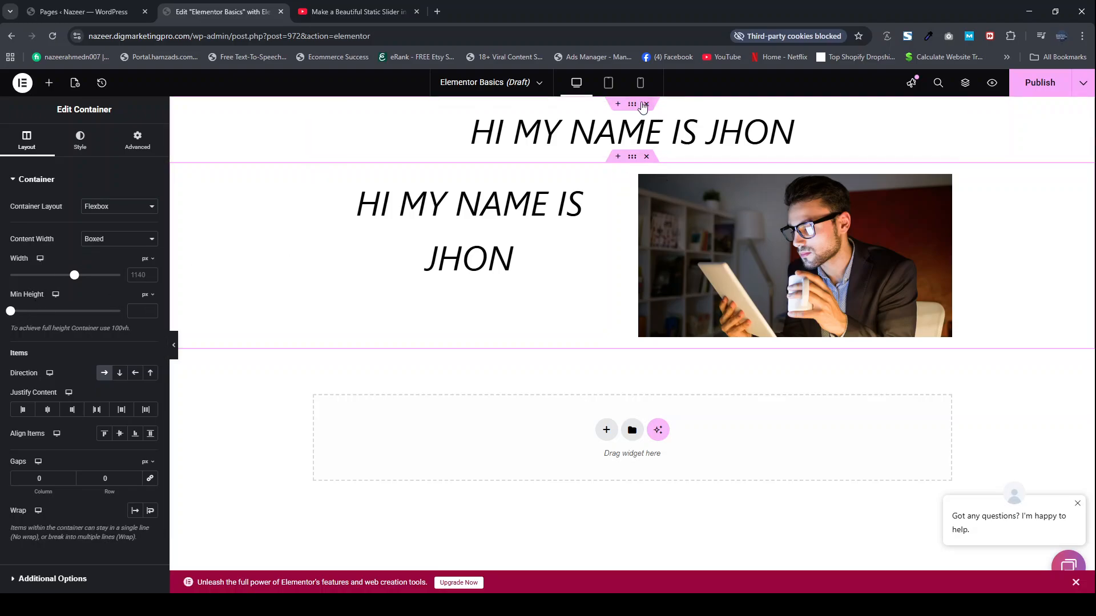
{"action": "scroll", "coordinate": [312, 183], "scroll_direction": "down", "scroll_amount": 1}
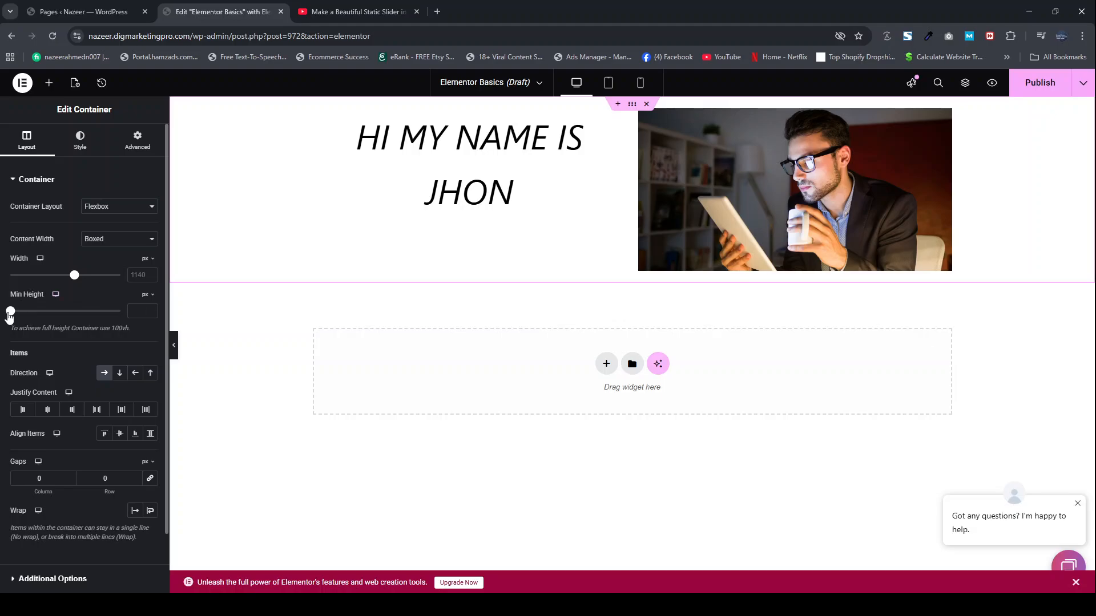
{"action": "left_click_drag", "start_coordinate": [10, 313], "coordinate": [57, 319]}
{"action": "left_click_drag", "start_coordinate": [53, 316], "coordinate": [56, 317]}
{"action": "left_click", "coordinate": [149, 309]}
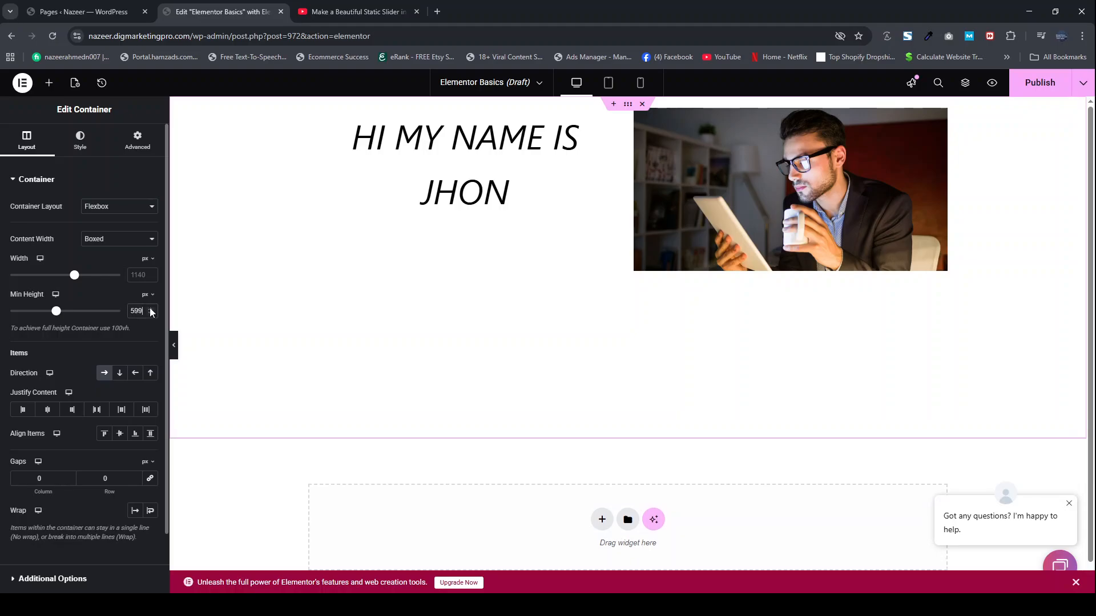
{"action": "left_click", "coordinate": [150, 308]}
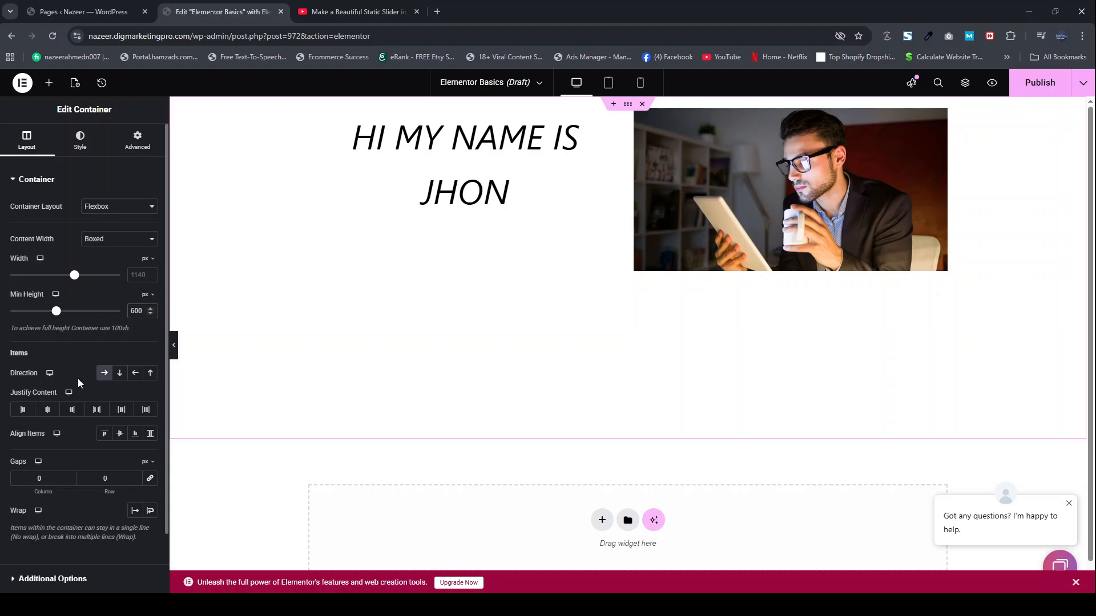
Step: Center the container's items along both axes, and set its column and row gaps to 40 px with the two values linked
{"action": "left_click", "coordinate": [44, 412]}
{"action": "left_click", "coordinate": [120, 435]}
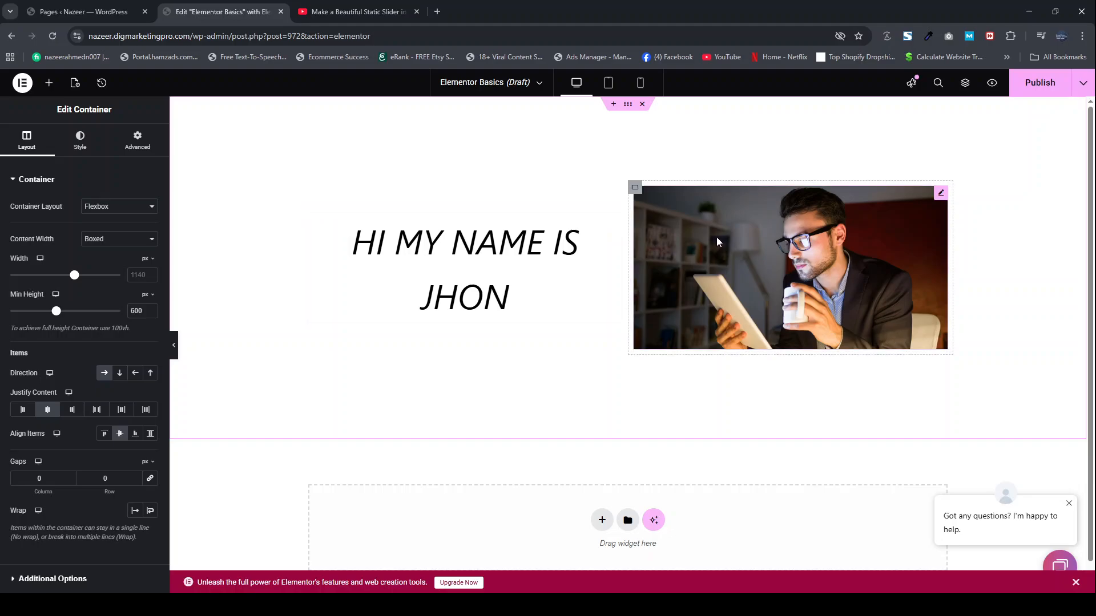
{"action": "left_click", "coordinate": [34, 483]}
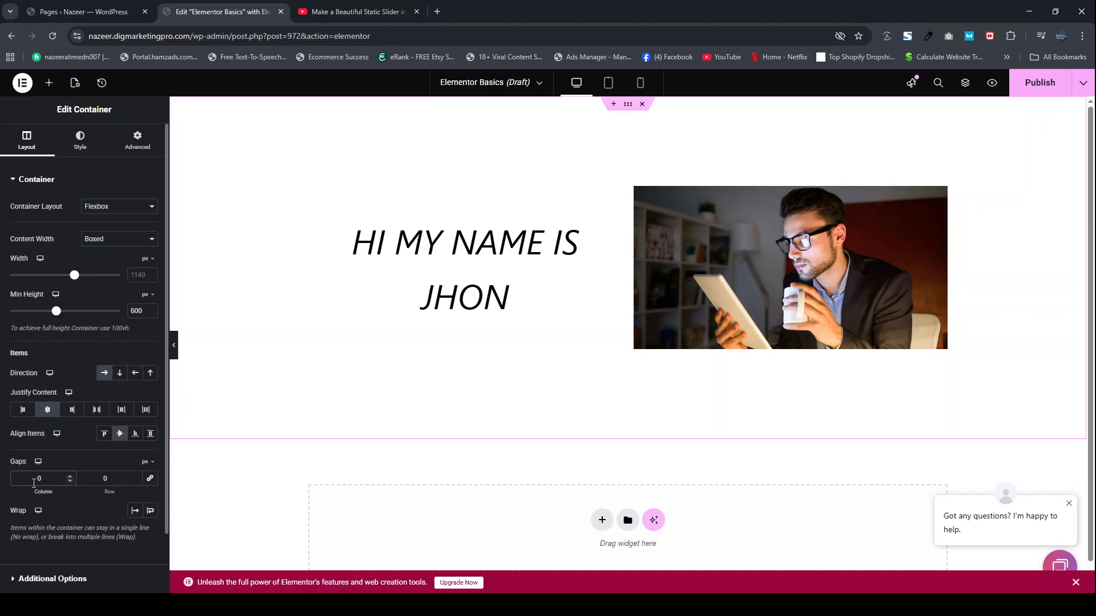
{"action": "type", "text": "4"}
{"action": "left_click", "coordinate": [95, 485]}
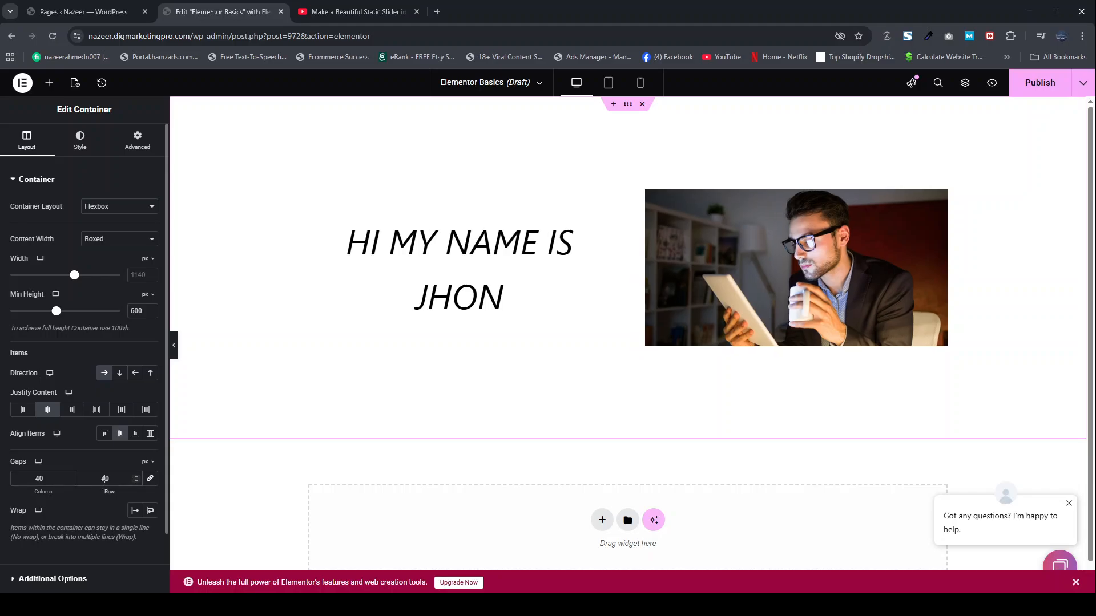
{"action": "left_click", "coordinate": [150, 478]}
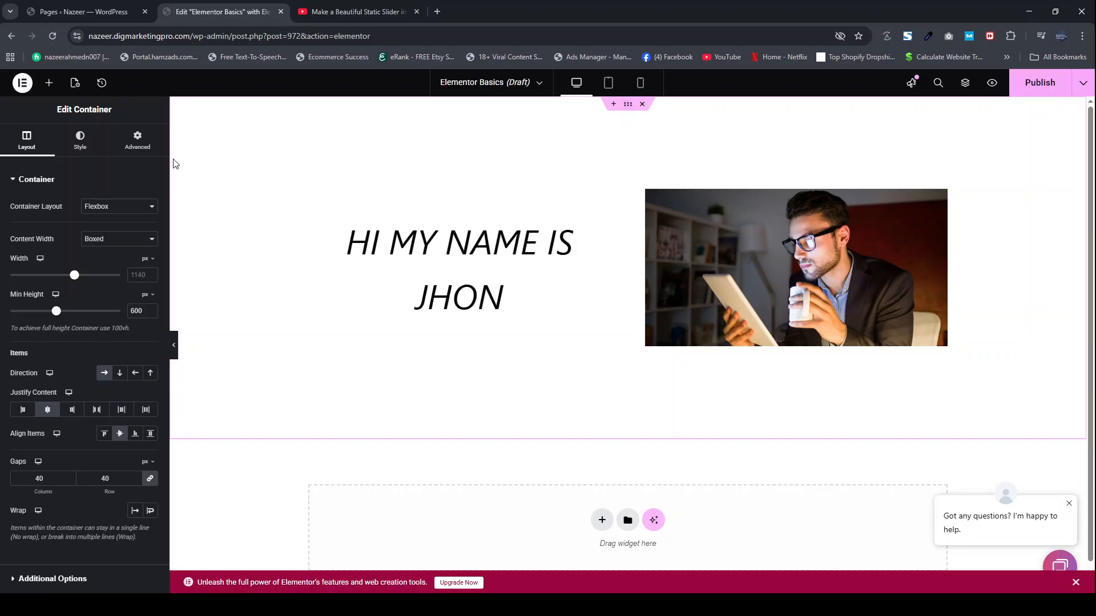
Step: Give the two-column container a classic background using the image 5630939-scaled.jpg from the media library
{"action": "left_click", "coordinate": [79, 140]}
{"action": "left_click", "coordinate": [104, 231]}
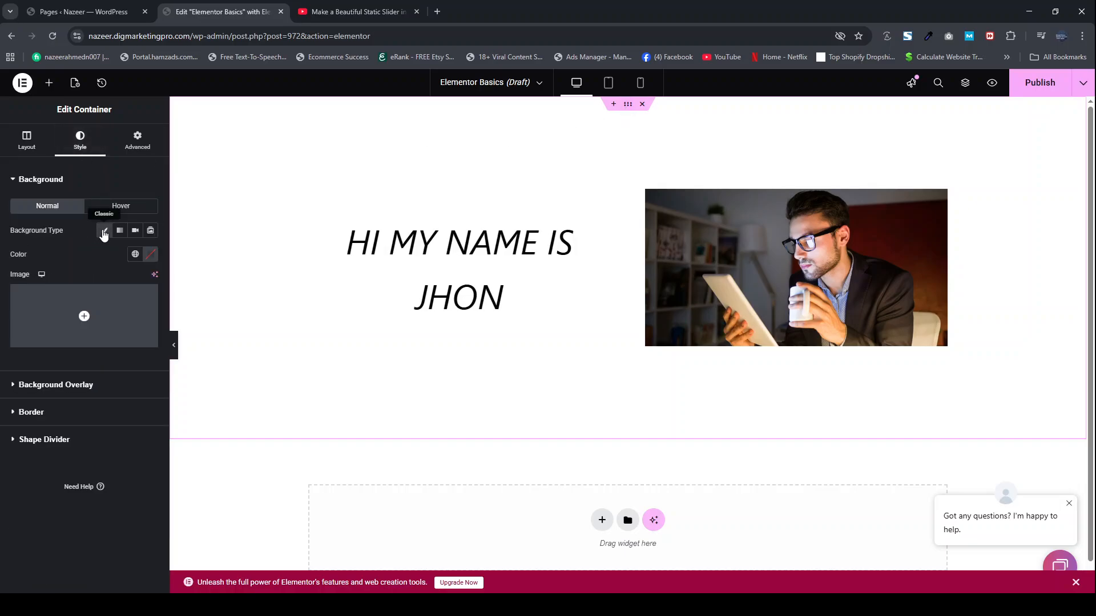
{"action": "left_click", "coordinate": [77, 308]}
{"action": "scroll", "coordinate": [454, 377], "scroll_direction": "down", "scroll_amount": 3}
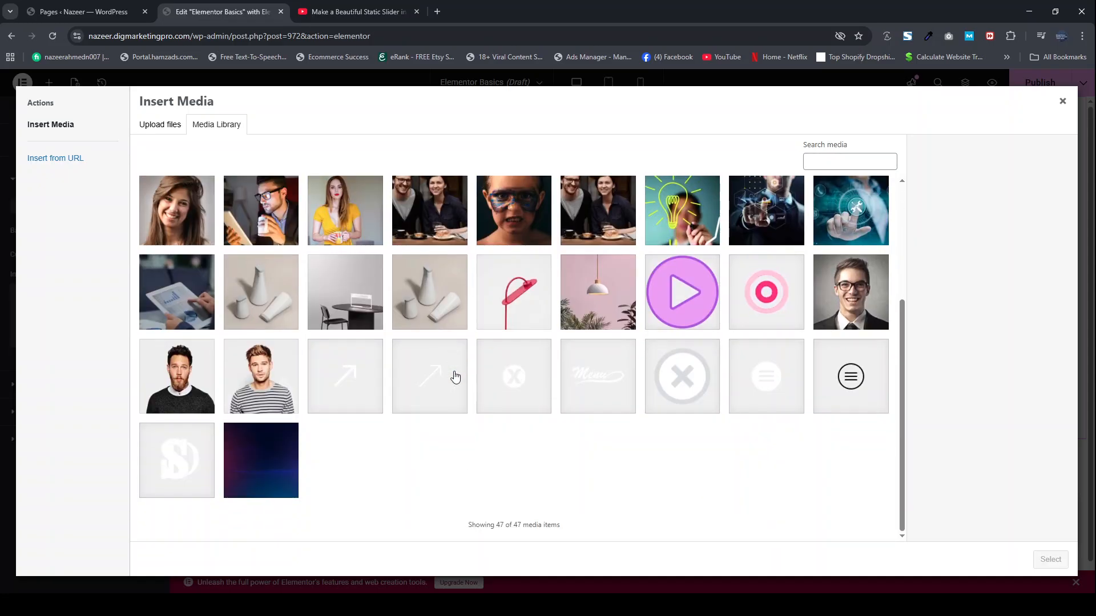
{"action": "left_click", "coordinate": [276, 443]}
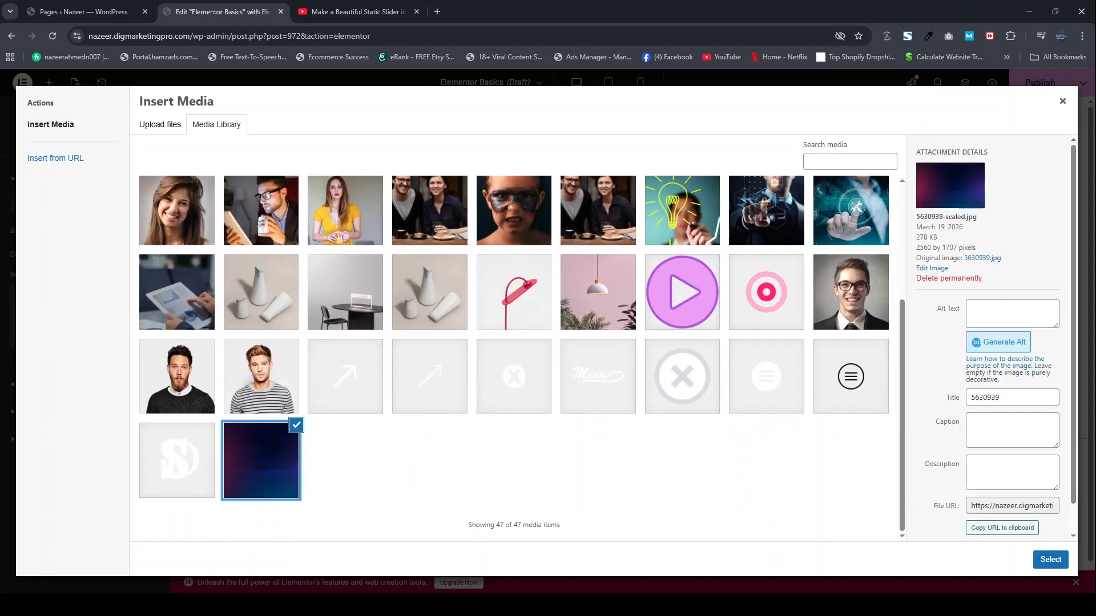
{"action": "left_click", "coordinate": [1049, 560]}
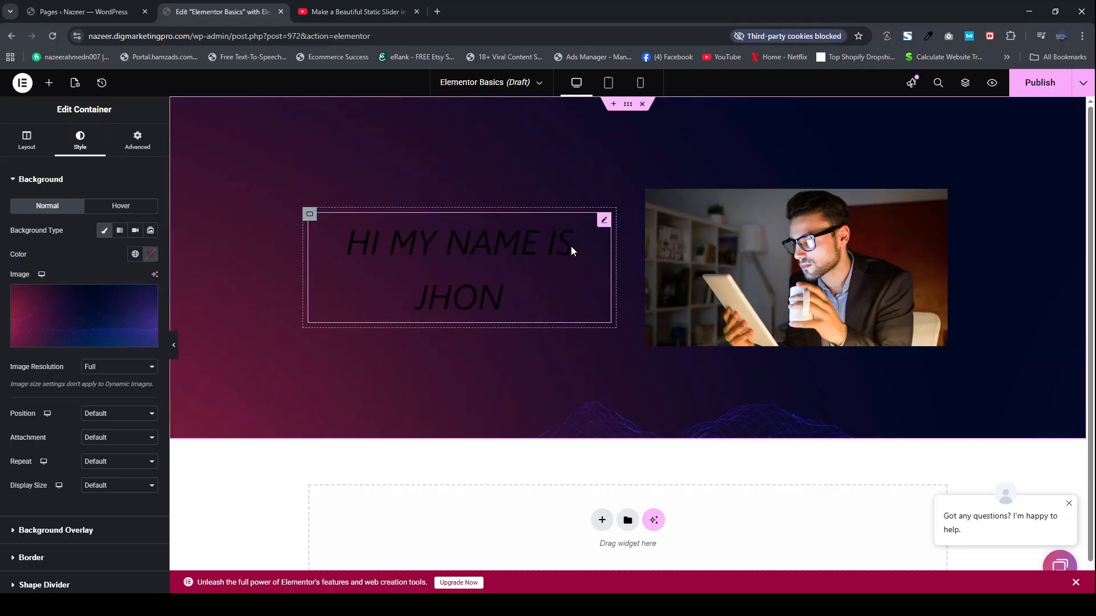
Step: Change the text color of the heading in the first column to white
{"action": "left_click", "coordinate": [570, 246]}
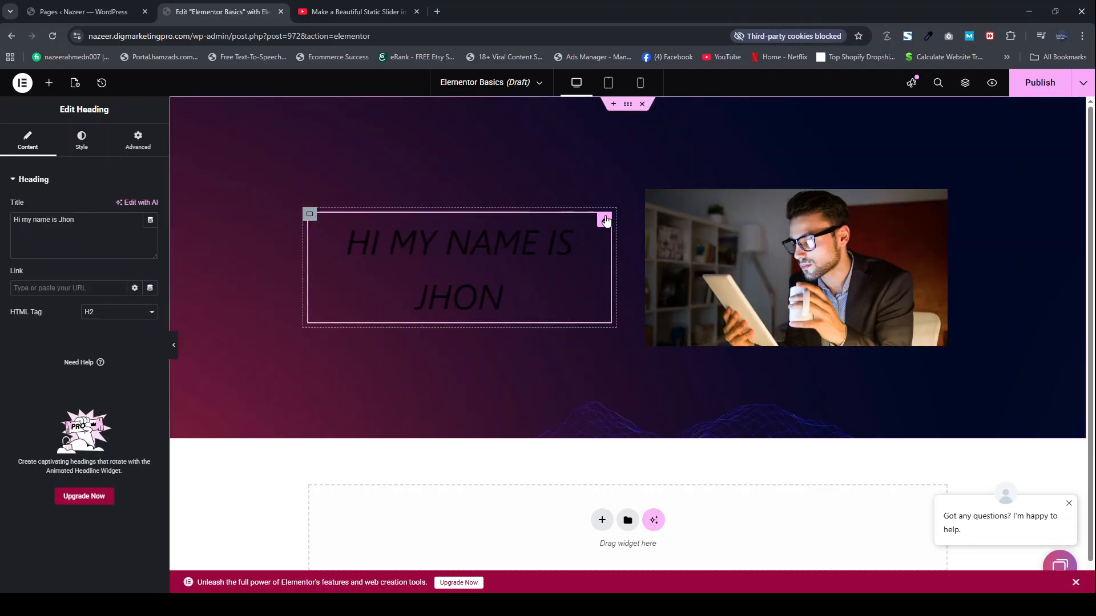
{"action": "left_click", "coordinate": [81, 143]}
{"action": "left_click", "coordinate": [150, 367]}
{"action": "left_click", "coordinate": [98, 421]}
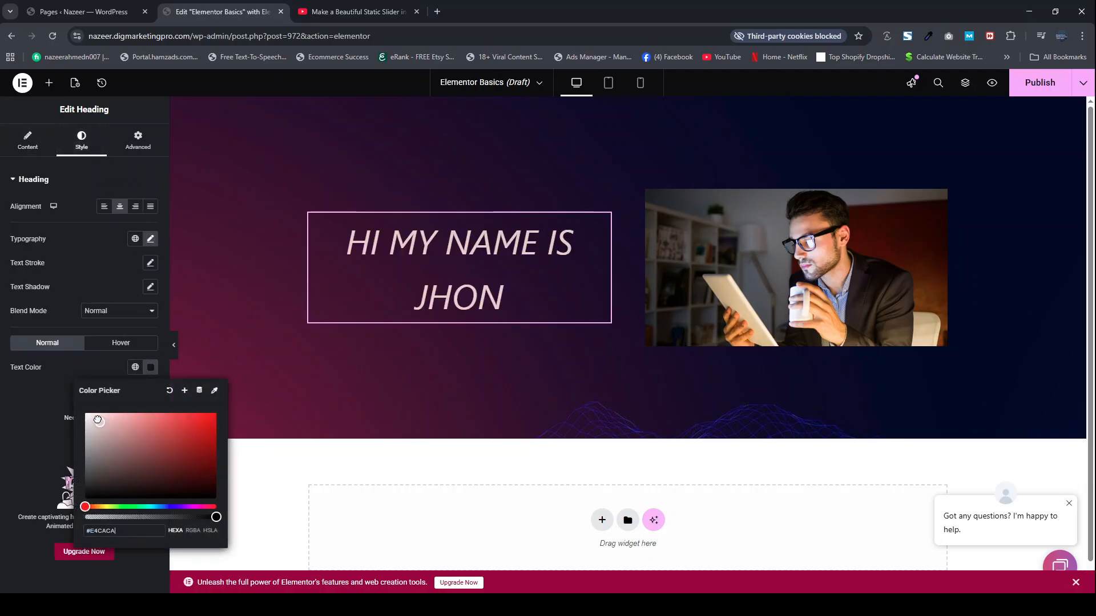
{"action": "left_click_drag", "start_coordinate": [98, 420], "coordinate": [74, 403]}
Step: Set the container's background image to Center Center position, No-repeat and Cover display size
{"action": "left_click", "coordinate": [629, 111]}
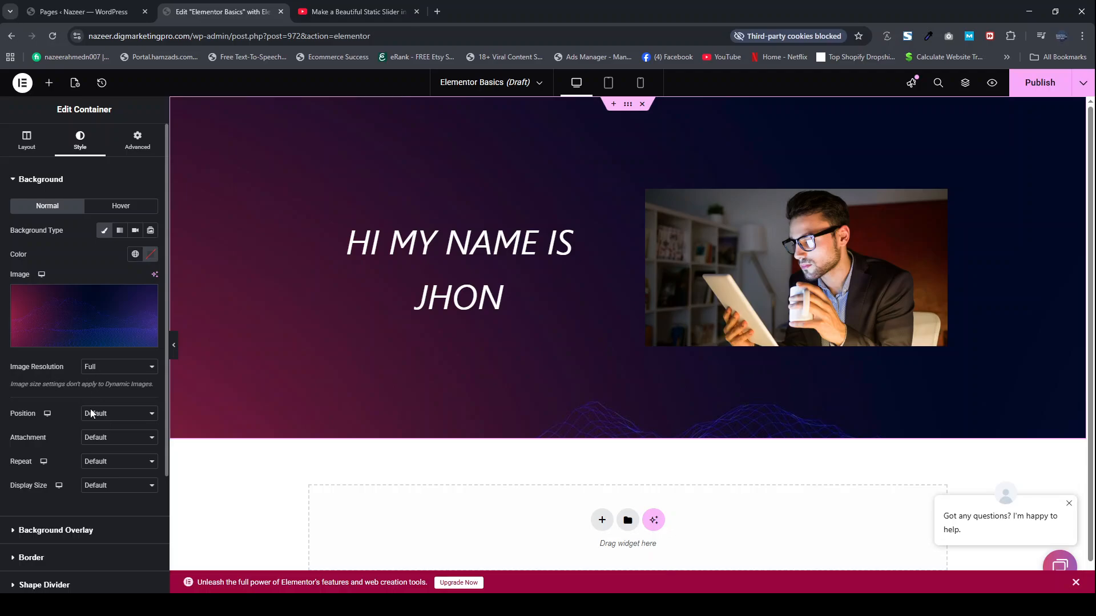
{"action": "left_click", "coordinate": [104, 441]}
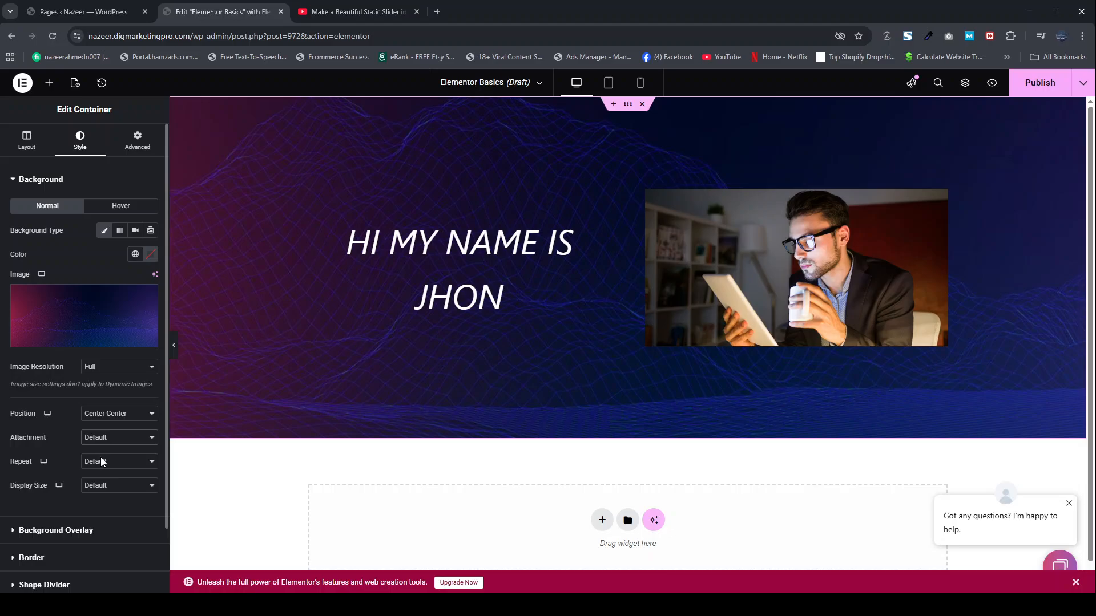
{"action": "left_click", "coordinate": [101, 488]}
{"action": "left_click", "coordinate": [97, 529]}
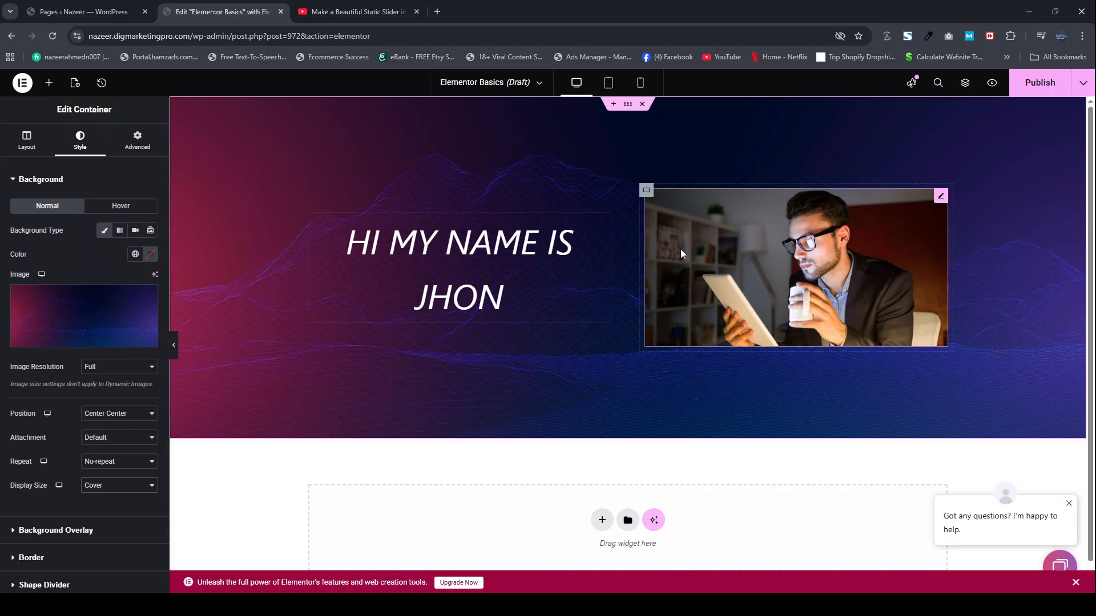
Step: Try a 100% width and a larger maximum width on the second column's picture, and clear both values
{"action": "left_click", "coordinate": [940, 196]}
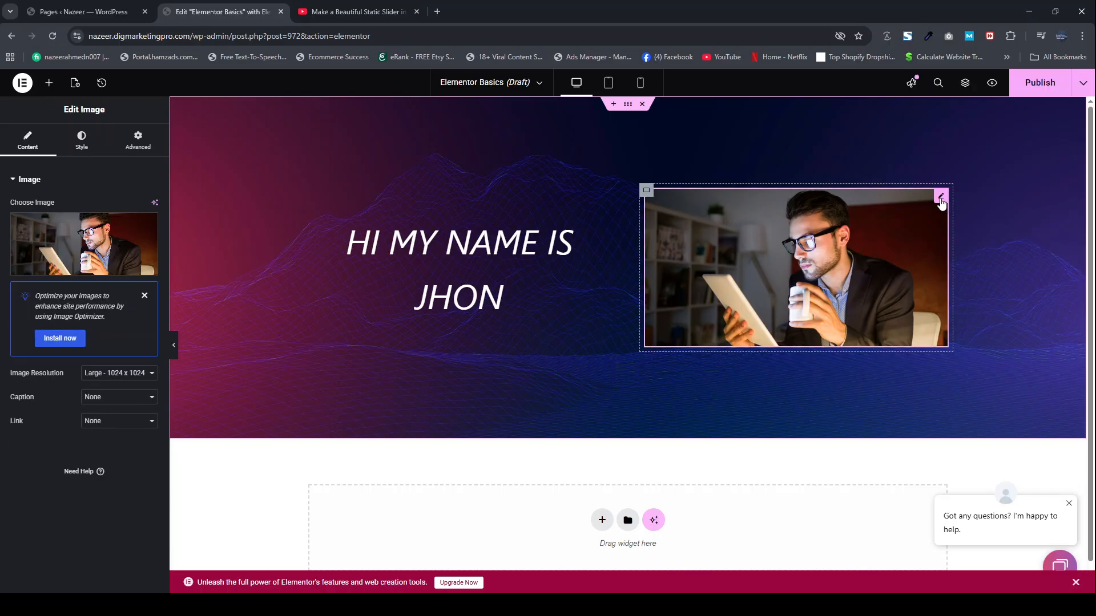
{"action": "left_click", "coordinate": [81, 148]}
{"action": "left_click_drag", "start_coordinate": [12, 242], "coordinate": [169, 249]}
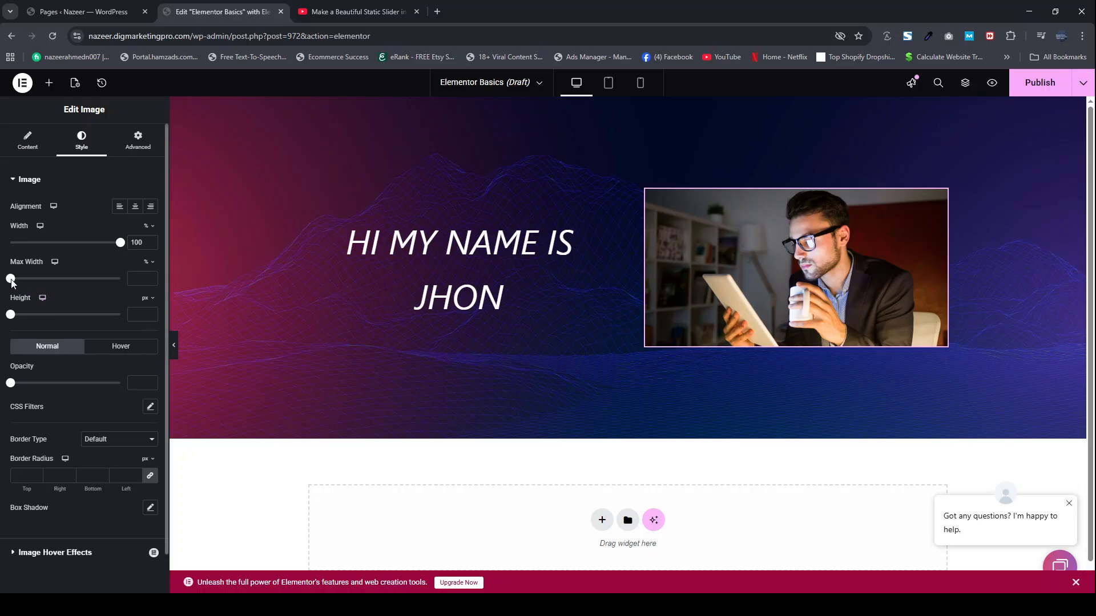
{"action": "left_click_drag", "start_coordinate": [10, 278], "coordinate": [131, 282]}
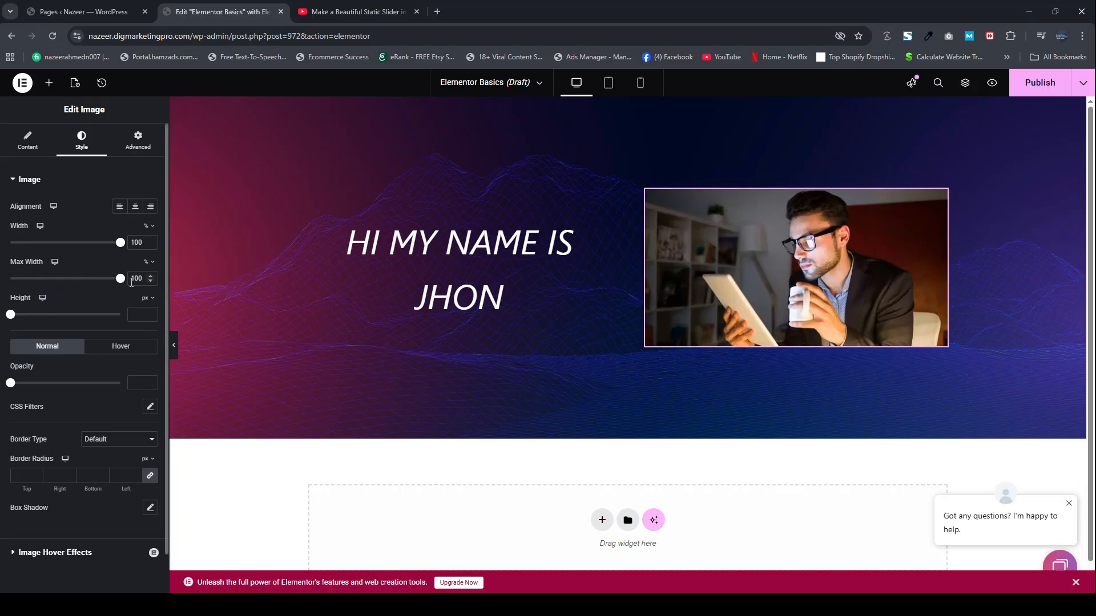
{"action": "double_click", "coordinate": [143, 246]}
{"action": "key", "text": "BackSpace"}
{"action": "double_click", "coordinate": [135, 279]}
Step: Set the picture's height to 500 px and its object fit to Cover
{"action": "left_click_drag", "start_coordinate": [10, 315], "coordinate": [132, 315]}
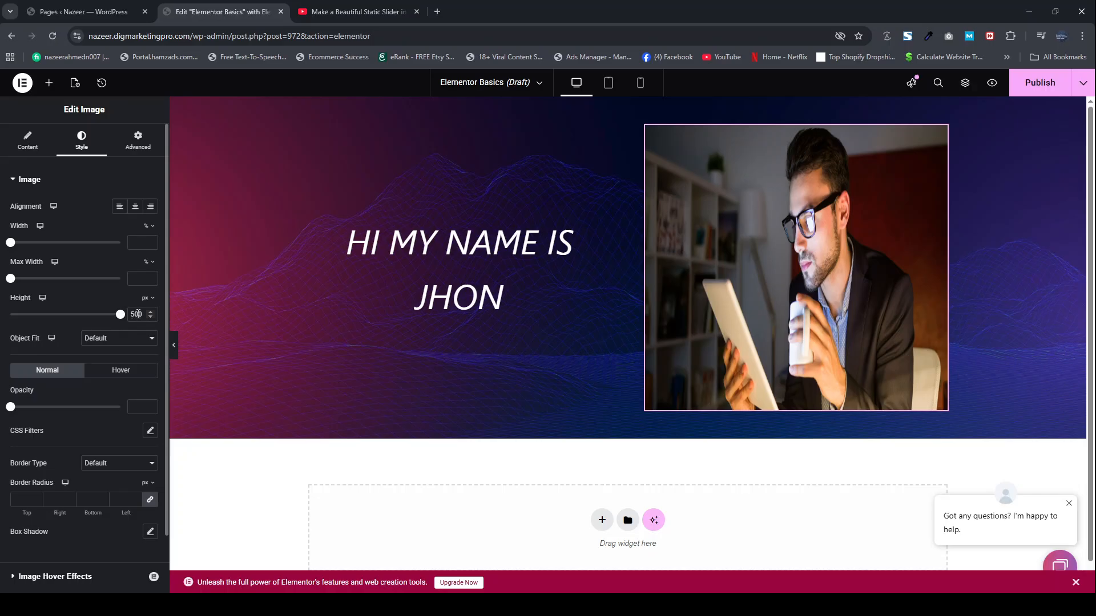
{"action": "double_click", "coordinate": [143, 314]}
{"action": "key", "text": "BackSpace"}
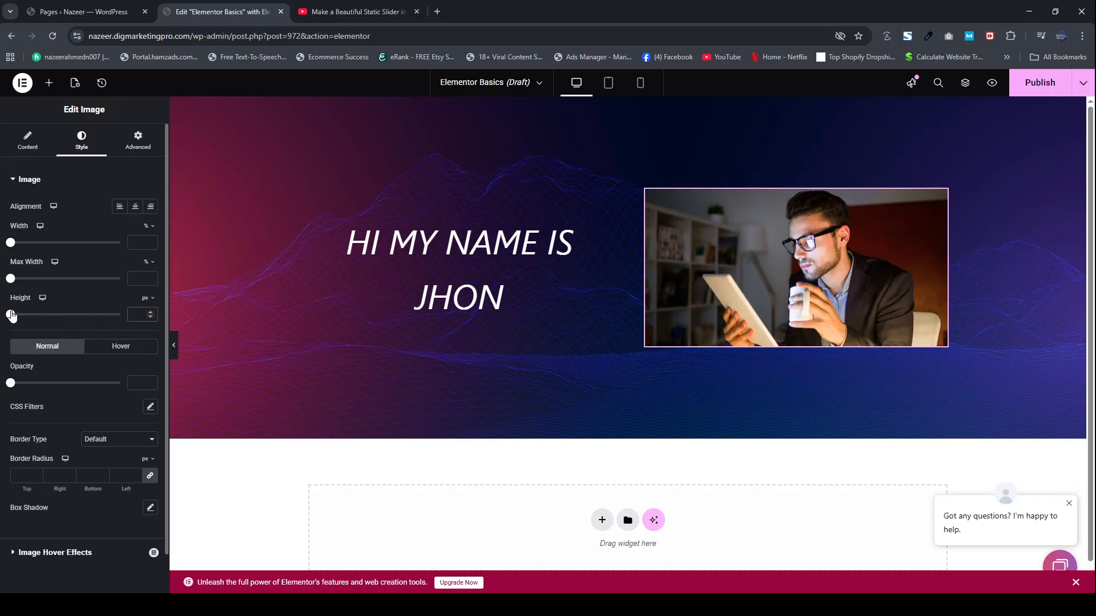
{"action": "left_click_drag", "start_coordinate": [12, 315], "coordinate": [121, 314]}
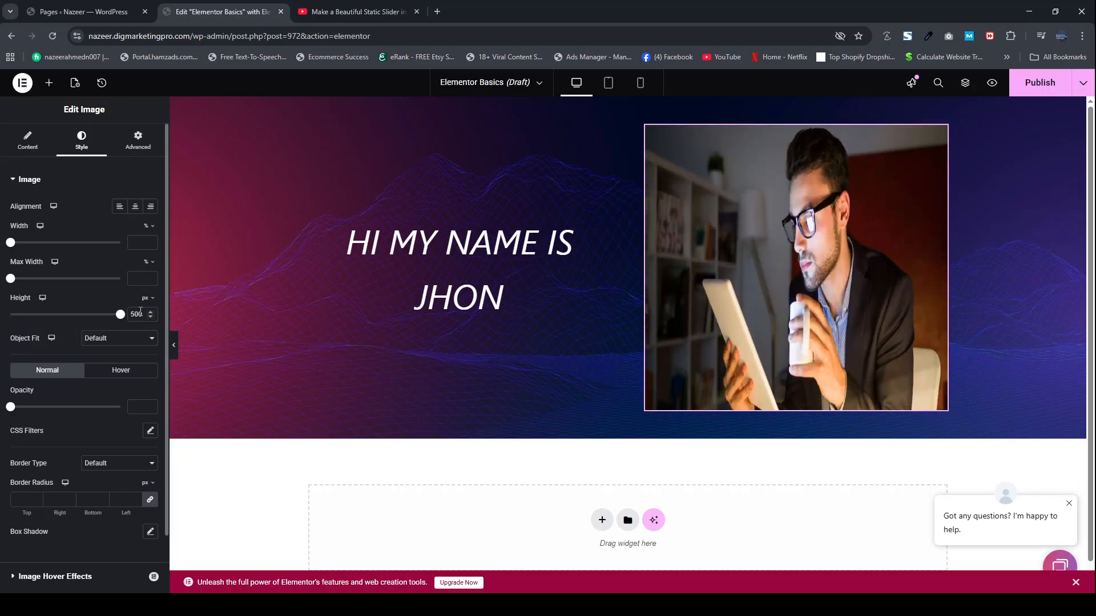
{"action": "left_click", "coordinate": [102, 381]}
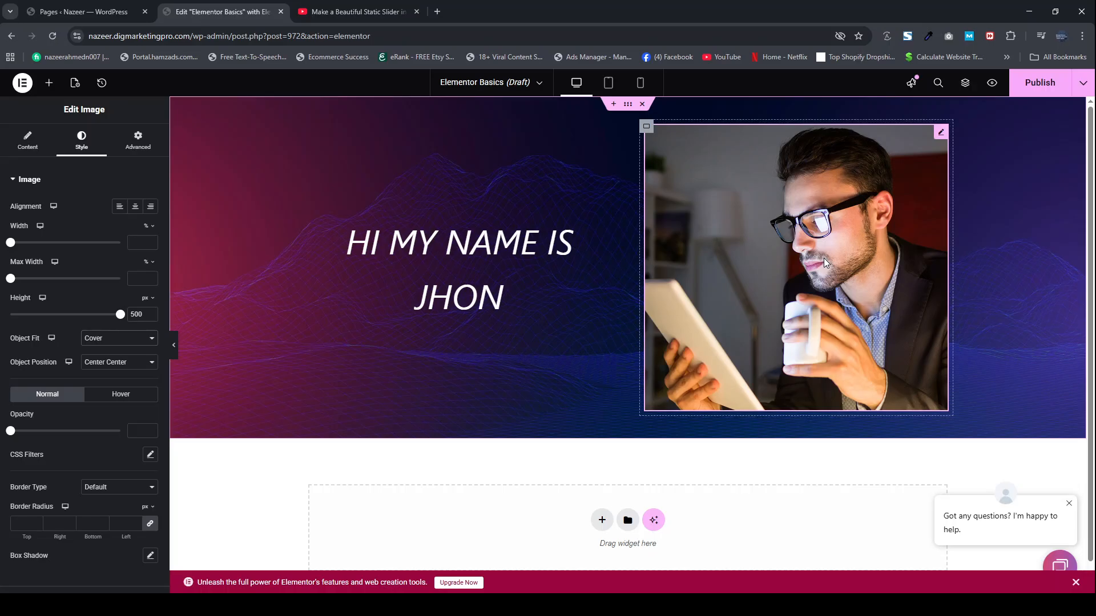
Step: Round all four corners of the picture with a linked border radius of 10 px
{"action": "left_click", "coordinate": [36, 524]}
{"action": "type", "text": "32"}
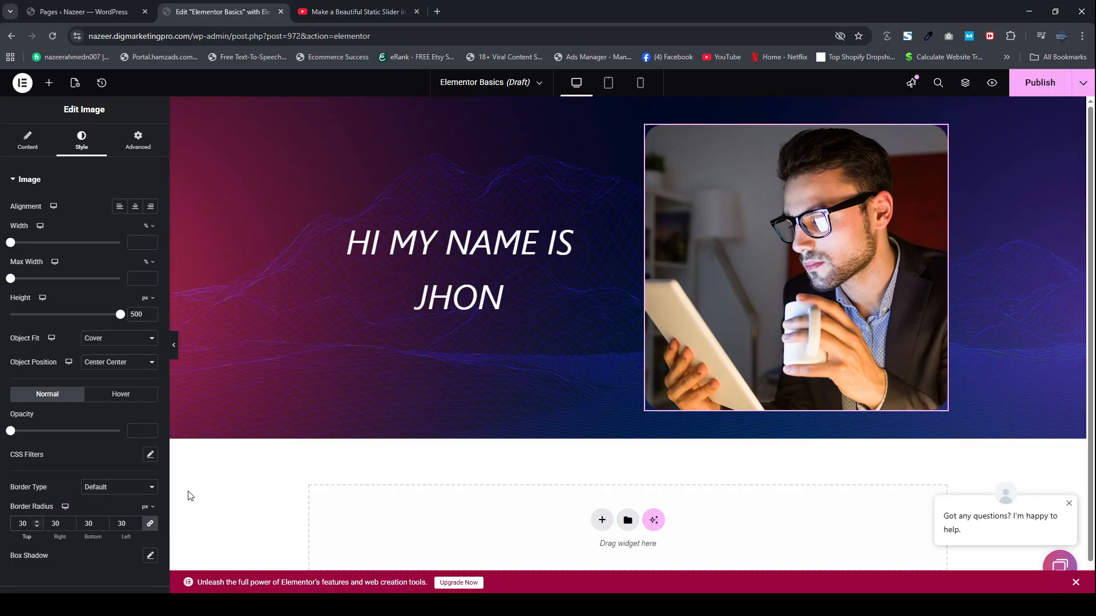
{"action": "key", "text": "BackSpace"}
{"action": "key", "text": "BackSpace"}
{"action": "type", "text": "10"}
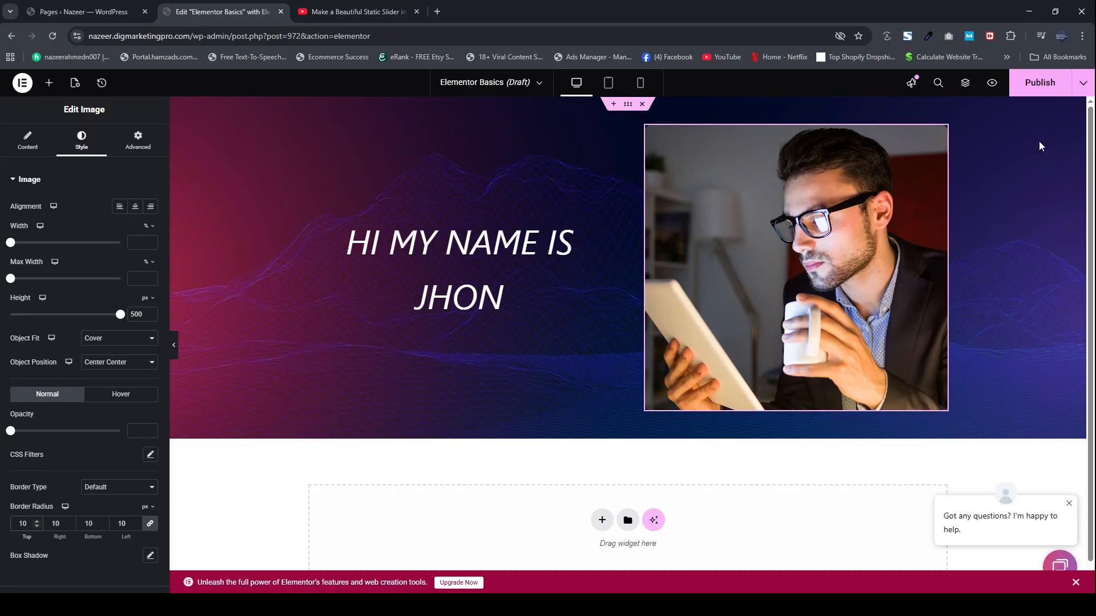
Step: Publish the page and check its preview before returning to the editor
{"action": "left_click", "coordinate": [1021, 87]}
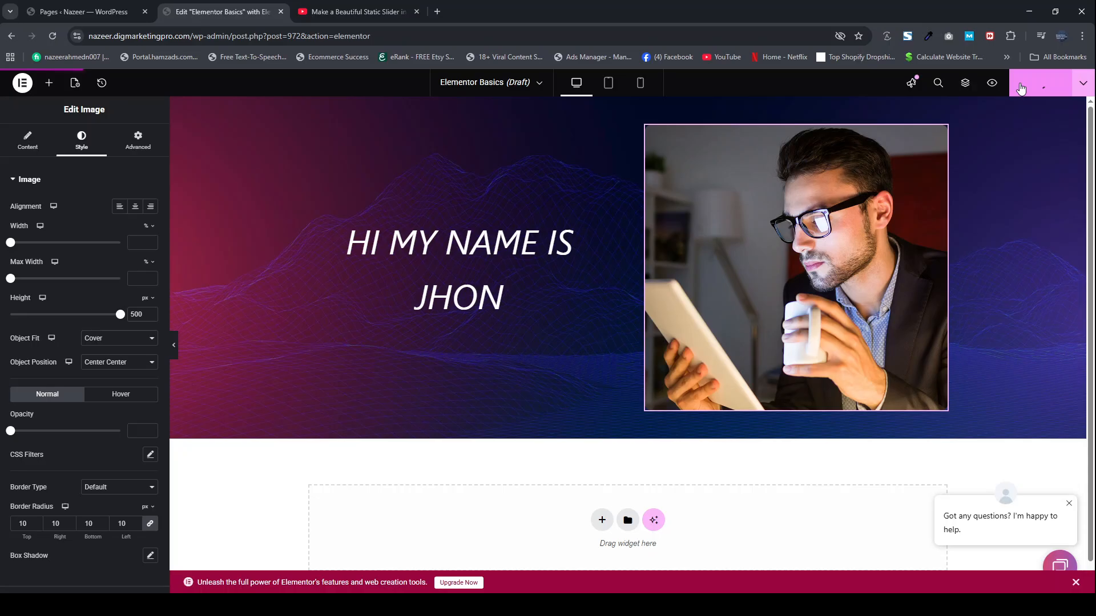
{"action": "left_click", "coordinate": [991, 84]}
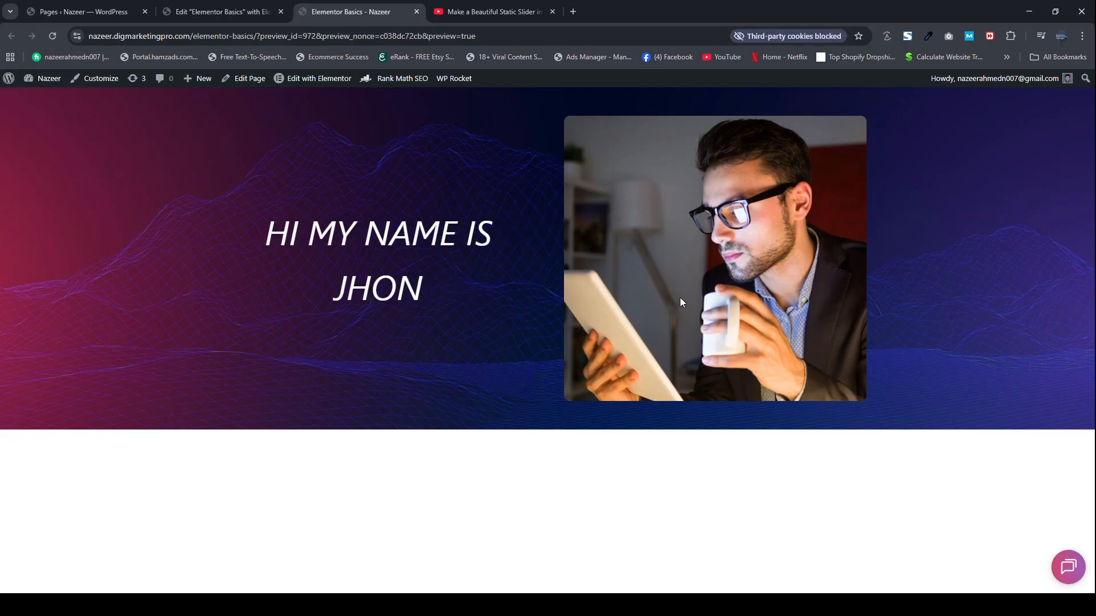
{"action": "left_click", "coordinate": [221, 13]}
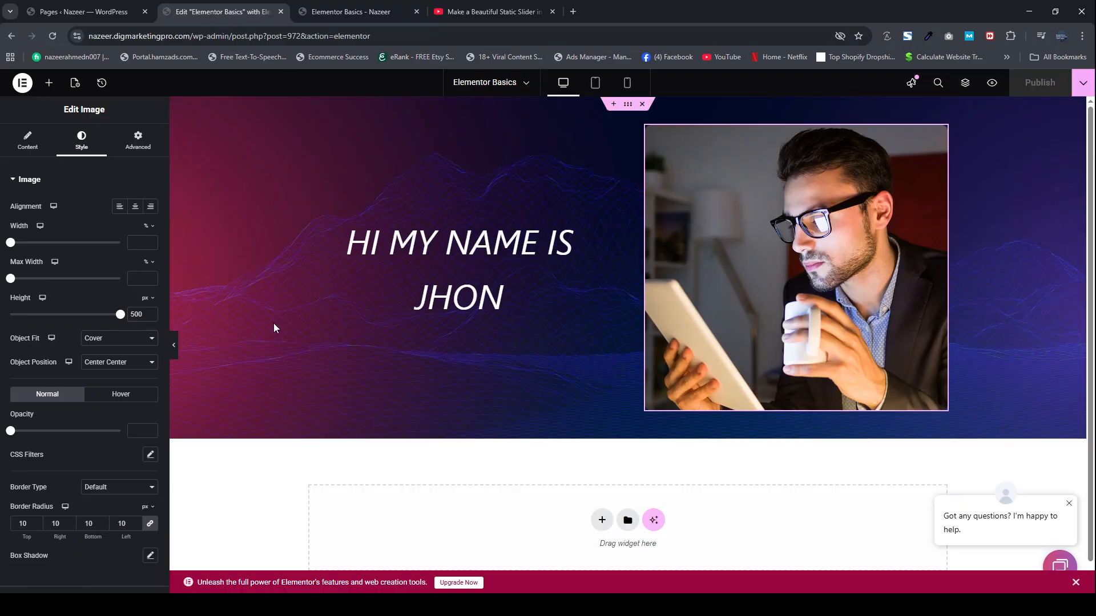
Step: Add a Button widget beneath the heading in the first column
{"action": "scroll", "coordinate": [65, 298], "scroll_direction": "down", "scroll_amount": 2}
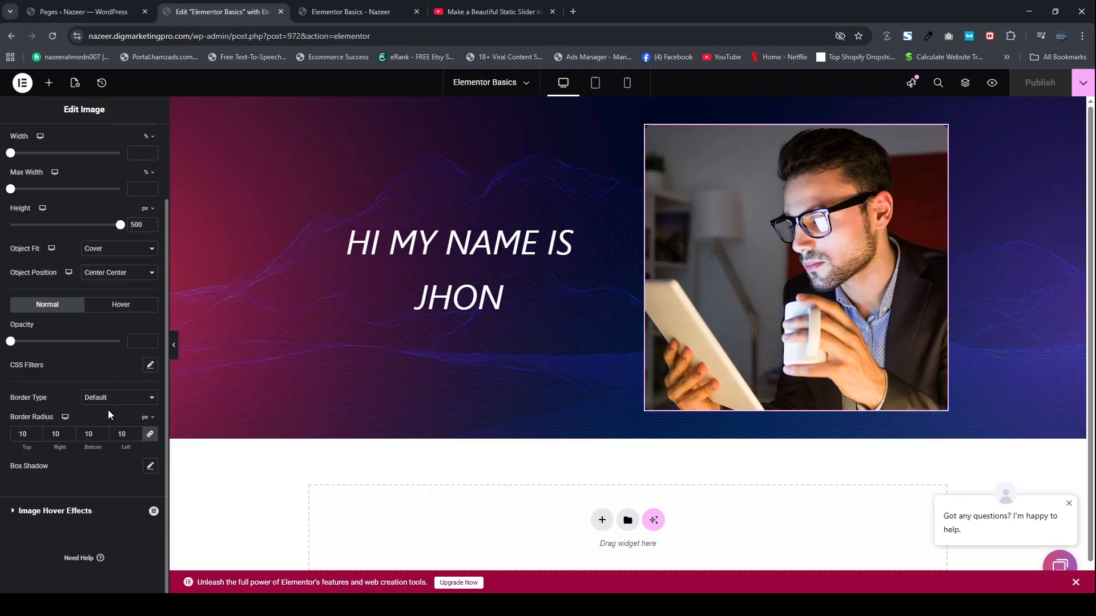
{"action": "scroll", "coordinate": [70, 404], "scroll_direction": "up", "scroll_amount": 1}
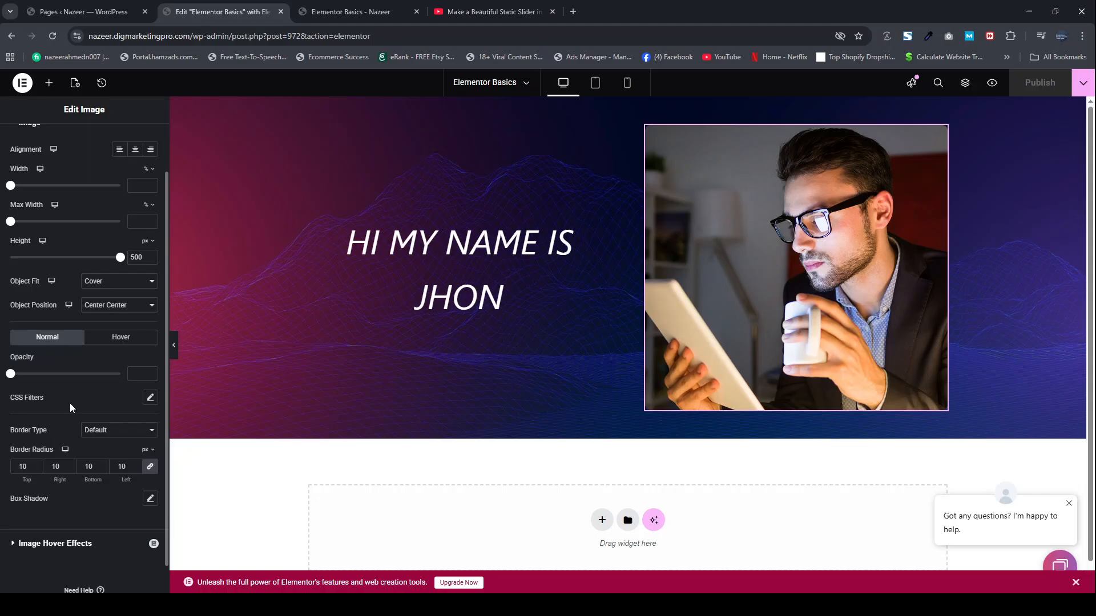
{"action": "left_click", "coordinate": [49, 83]}
{"action": "scroll", "coordinate": [24, 263], "scroll_direction": "down", "scroll_amount": 1}
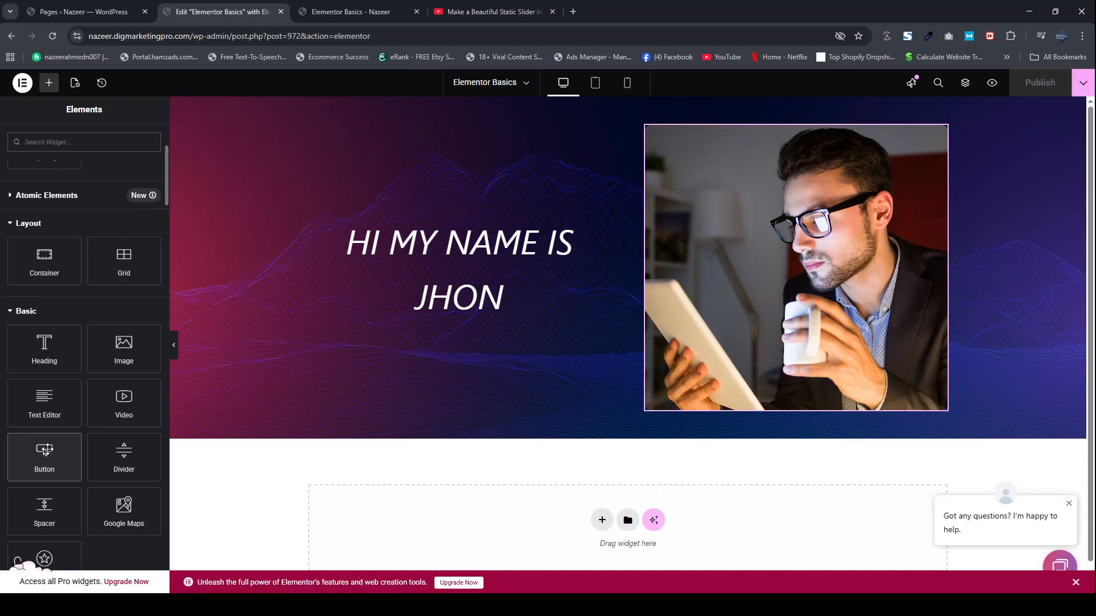
{"action": "left_click_drag", "start_coordinate": [47, 450], "coordinate": [469, 302]}
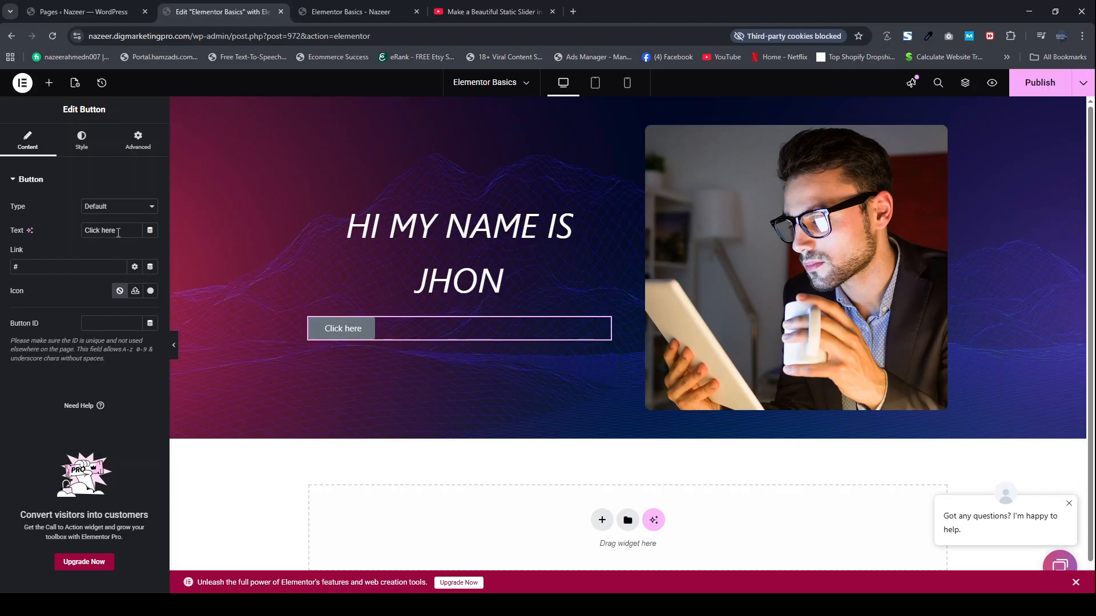
Step: Set the "Click here" button's background to the blue global color
{"action": "left_click_drag", "start_coordinate": [118, 231], "coordinate": [81, 236]}
{"action": "left_click", "coordinate": [52, 266]}
{"action": "left_click", "coordinate": [86, 150]}
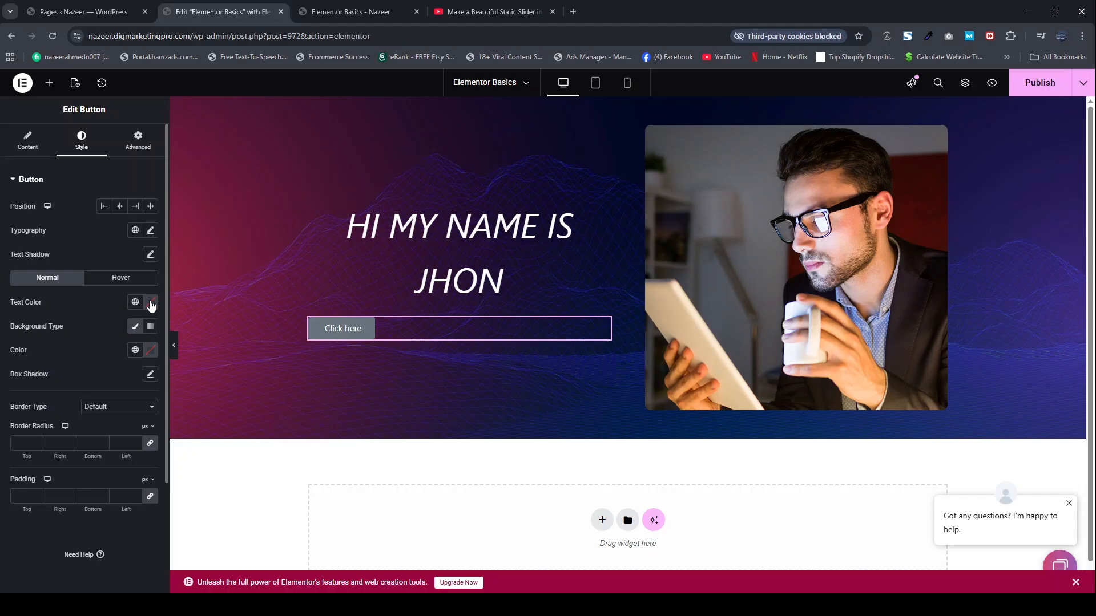
{"action": "left_click", "coordinate": [134, 350]}
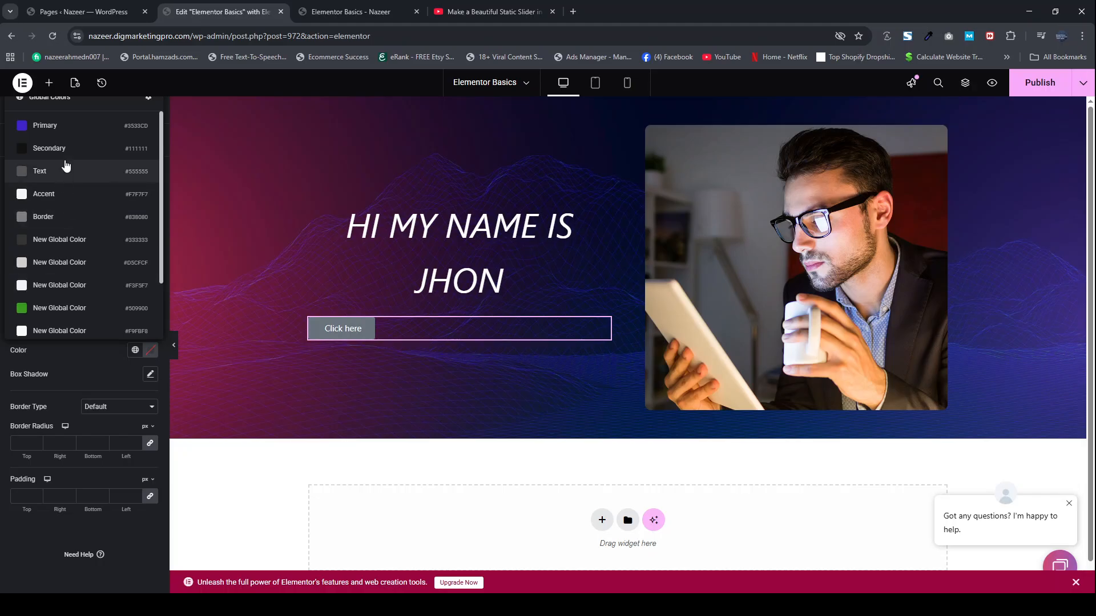
{"action": "scroll", "coordinate": [68, 308], "scroll_direction": "down", "scroll_amount": 1}
{"action": "left_click", "coordinate": [66, 303]}
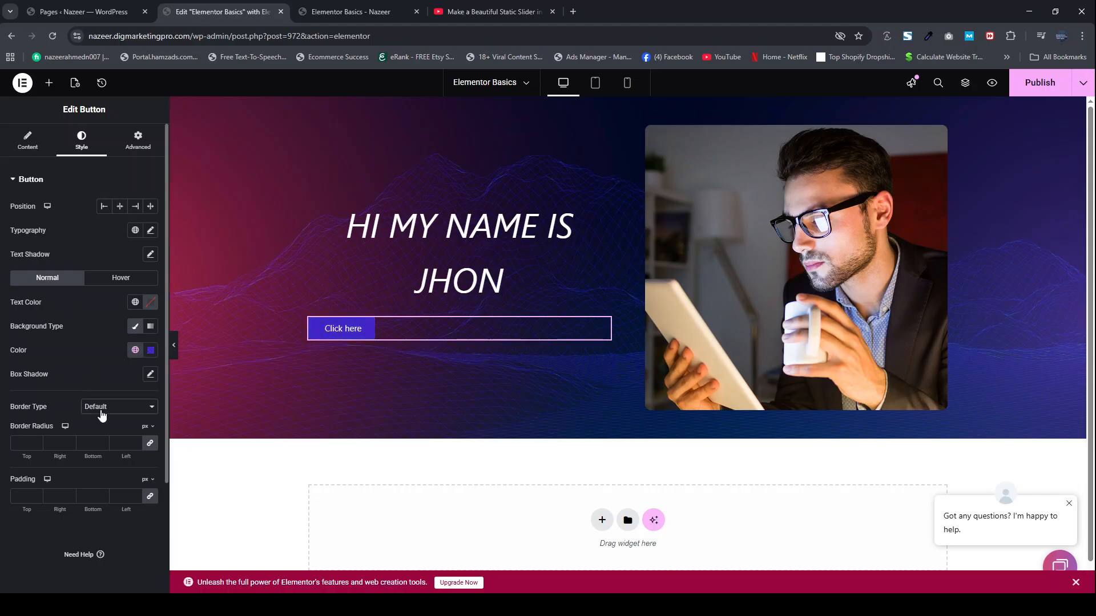
Step: Give the button a solid 1 px border with a 30 px radius, and center it in the column
{"action": "left_click", "coordinate": [94, 457]}
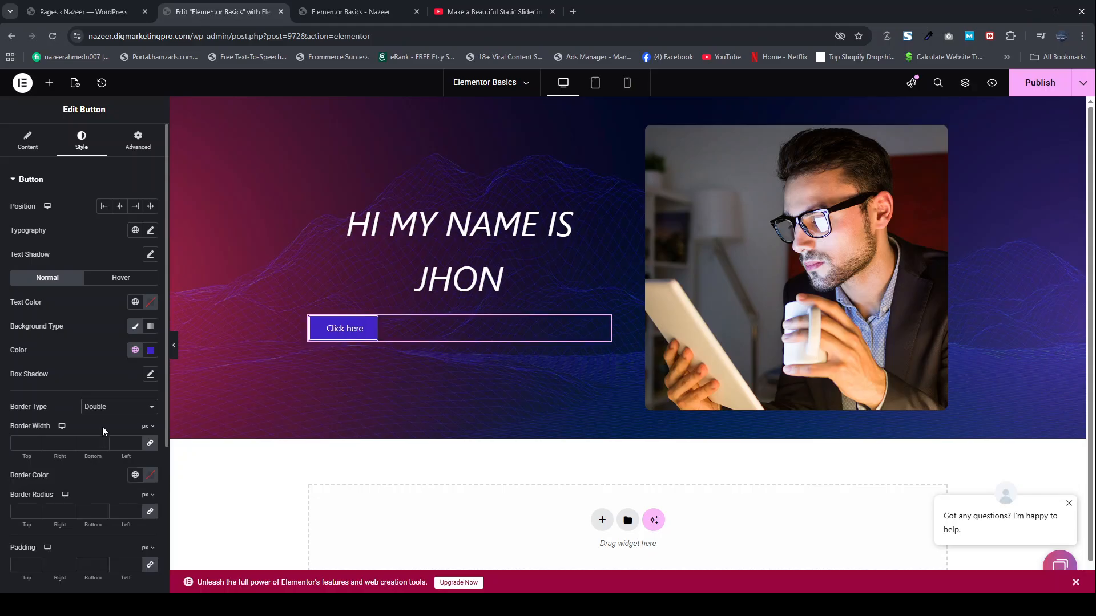
{"action": "left_click", "coordinate": [94, 447]}
{"action": "left_click", "coordinate": [37, 441]}
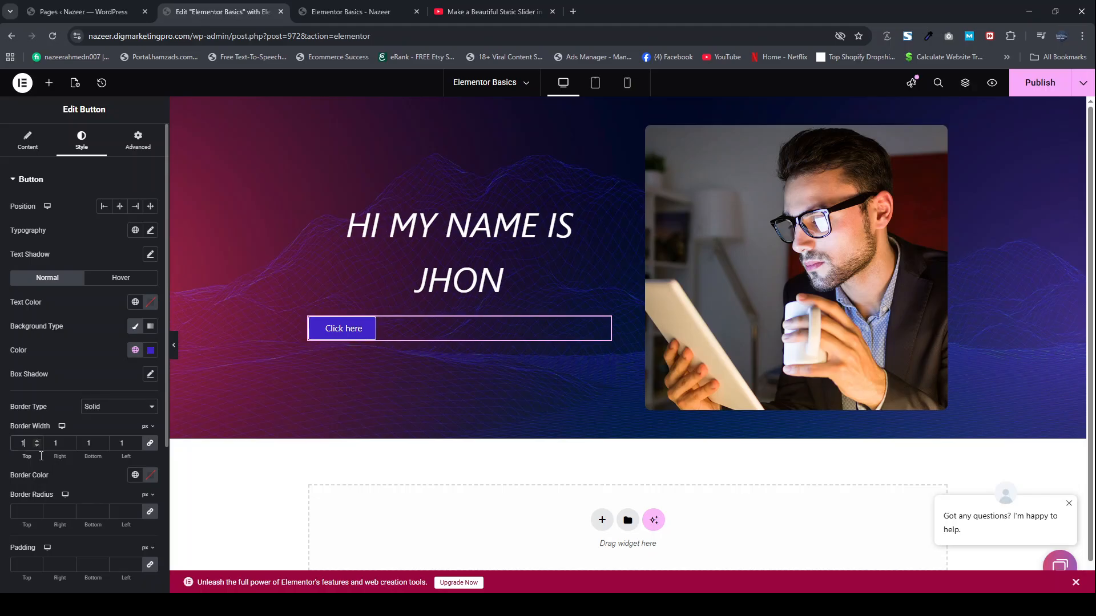
{"action": "left_click", "coordinate": [36, 508]}
{"action": "left_click", "coordinate": [36, 508]}
{"action": "left_click", "coordinate": [36, 508]}
{"action": "left_click", "coordinate": [36, 508]}
{"action": "key", "text": "BackSpace"}
{"action": "type", "text": "25"}
{"action": "left_click", "coordinate": [120, 206]}
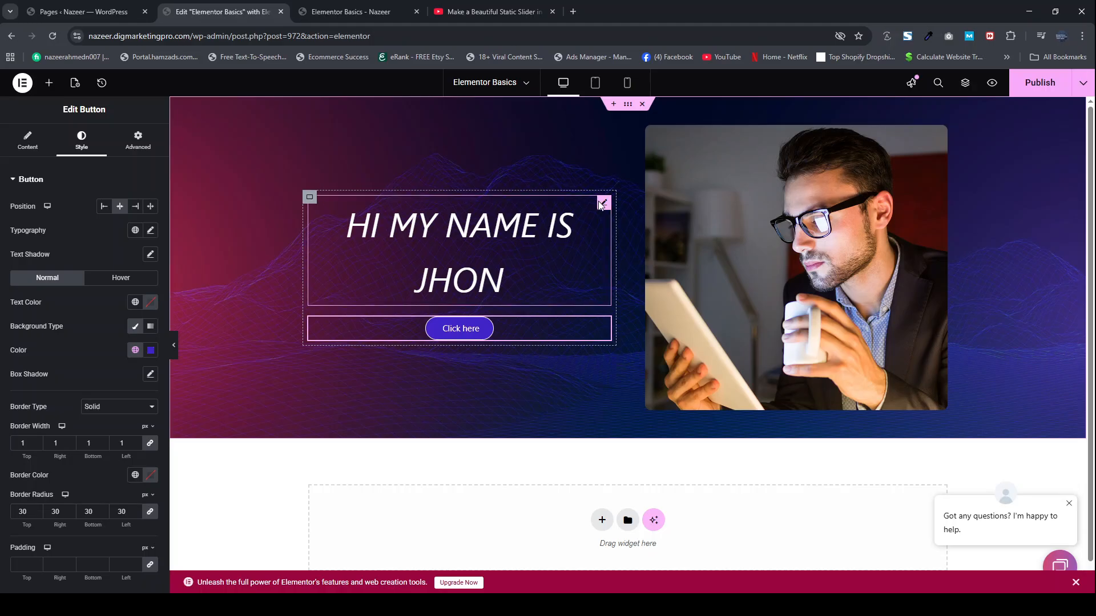
Step: Change the font family of the "Hi my name is Jhon" heading to Trebuchet MS
{"action": "left_click", "coordinate": [604, 204]}
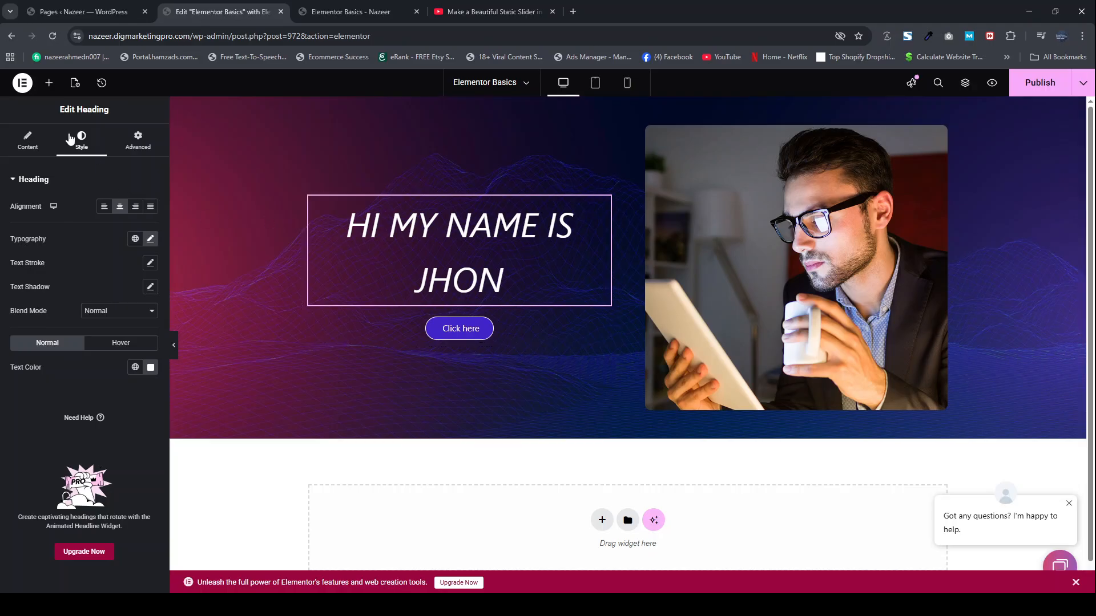
{"action": "left_click", "coordinate": [150, 239]}
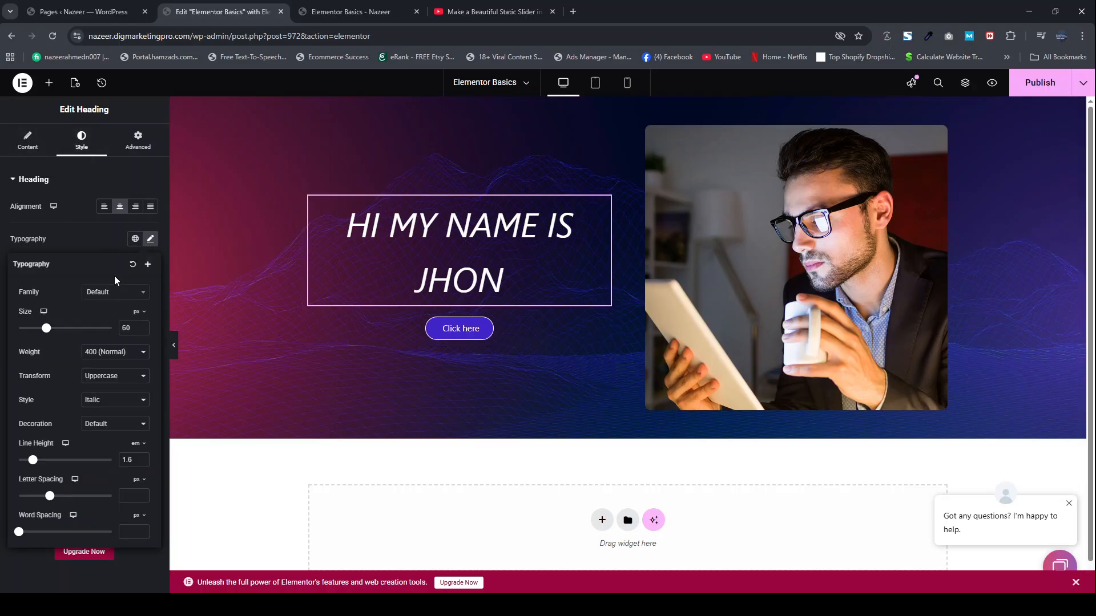
{"action": "left_click", "coordinate": [105, 293]}
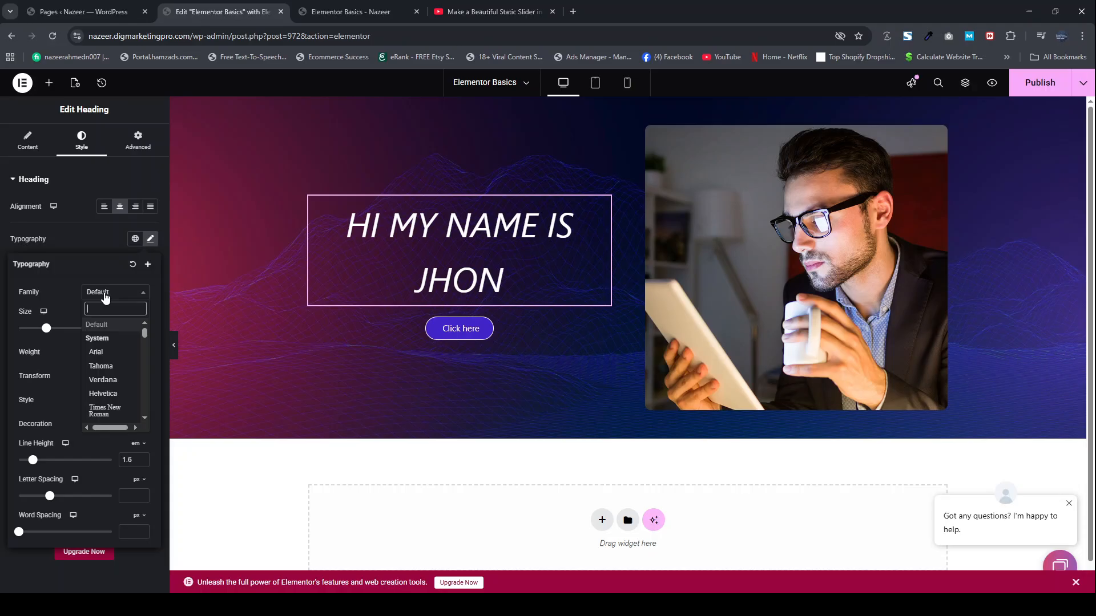
{"action": "scroll", "coordinate": [106, 374], "scroll_direction": "down", "scroll_amount": 2}
{"action": "left_click", "coordinate": [106, 372]}
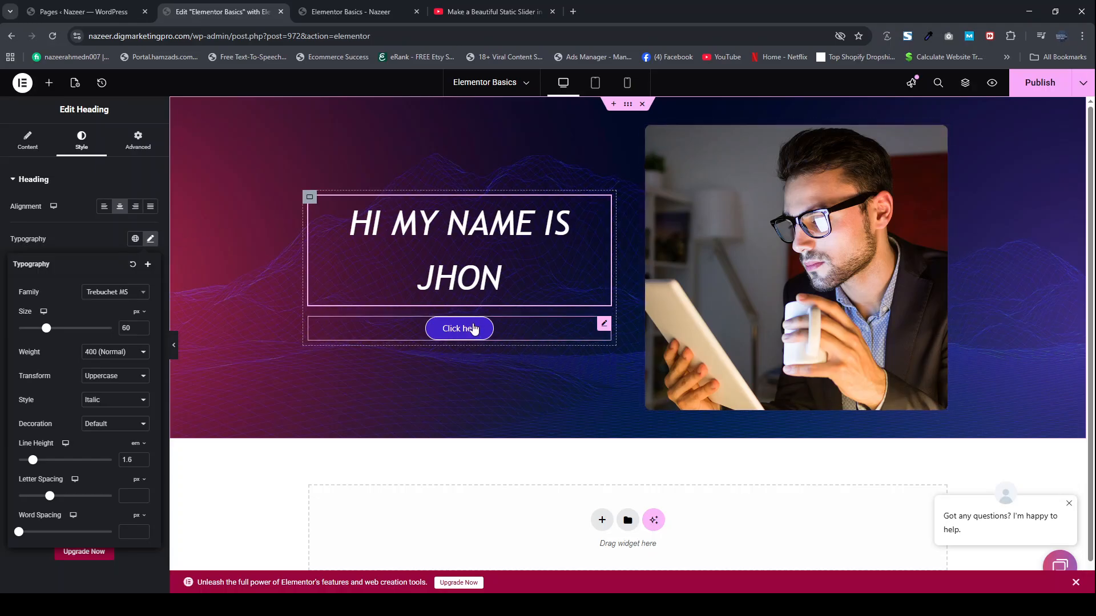
Step: Add a Video widget beneath the two-column section and keep YouTube as its source
{"action": "scroll", "coordinate": [621, 303], "scroll_direction": "down", "scroll_amount": 1}
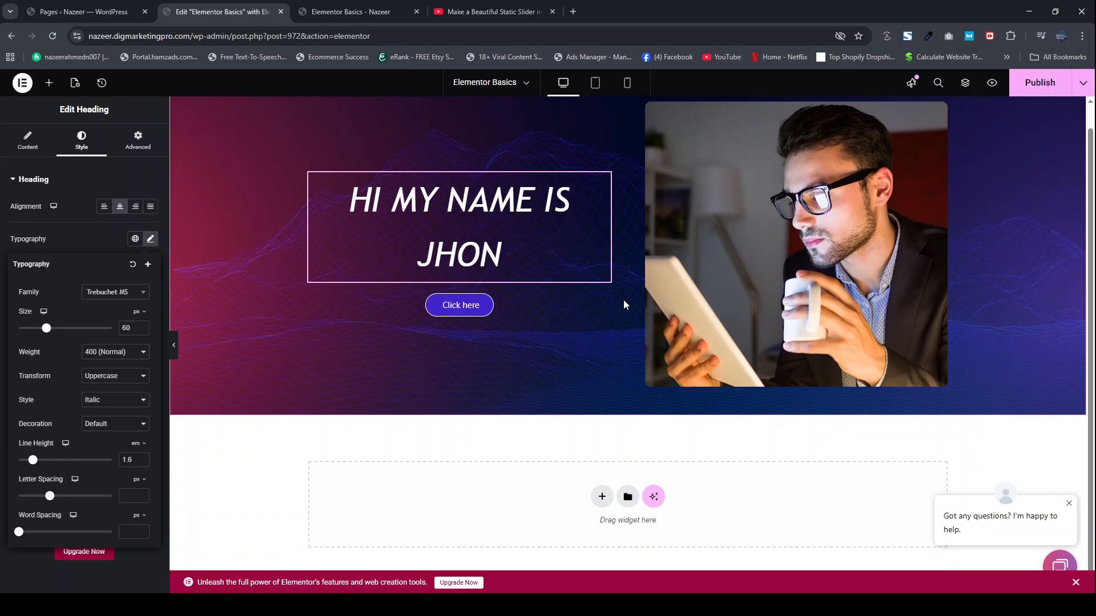
{"action": "left_click", "coordinate": [49, 83]}
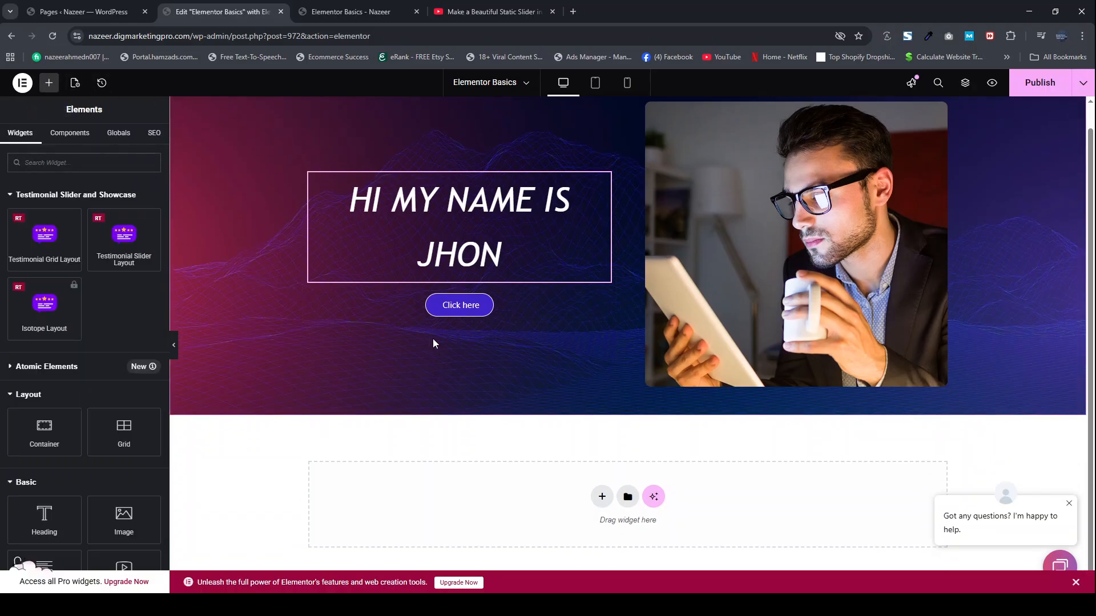
{"action": "scroll", "coordinate": [65, 343], "scroll_direction": "down", "scroll_amount": 3}
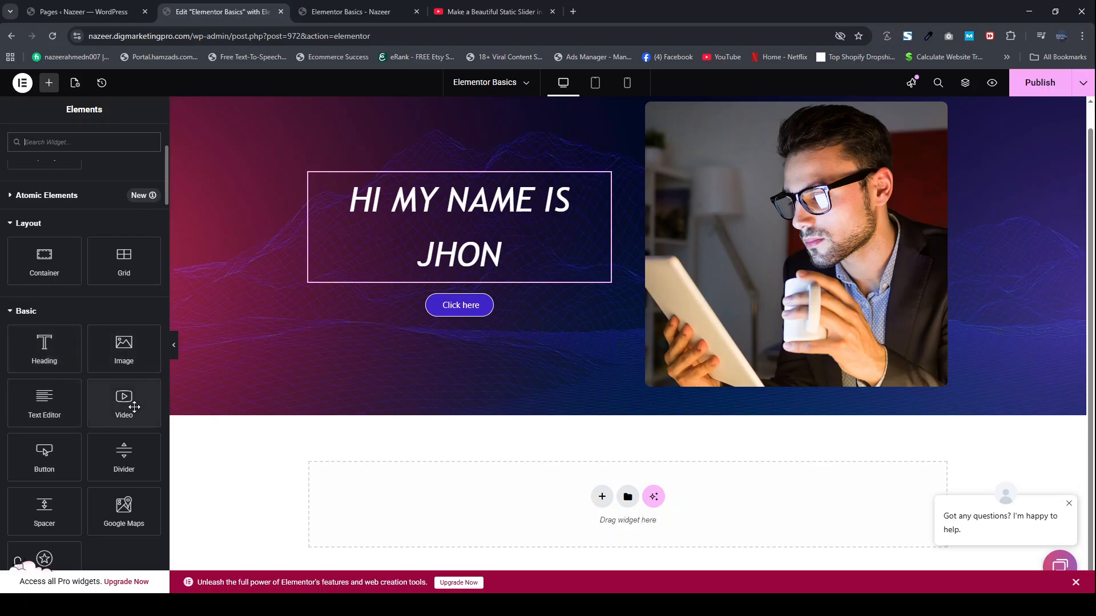
{"action": "left_click_drag", "start_coordinate": [127, 410], "coordinate": [497, 488]}
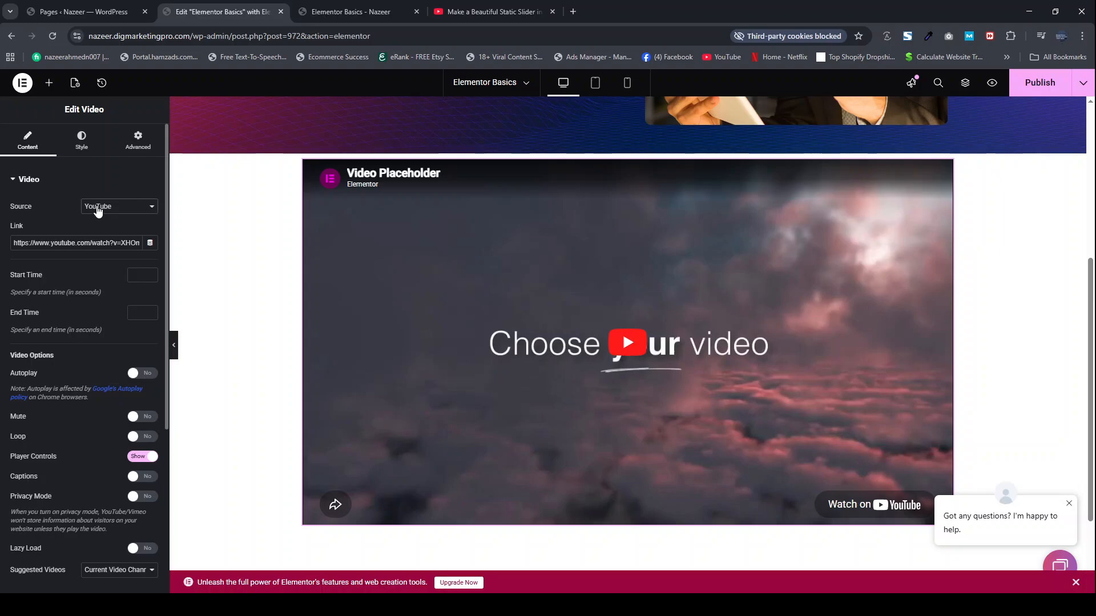
{"action": "left_click", "coordinate": [108, 278]}
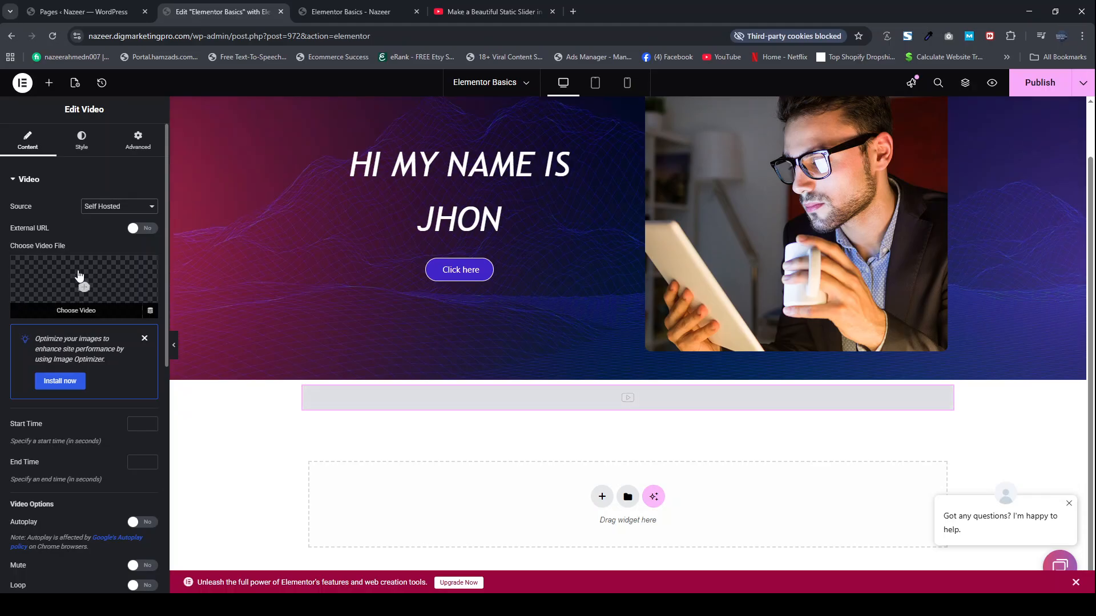
{"action": "left_click", "coordinate": [105, 217]}
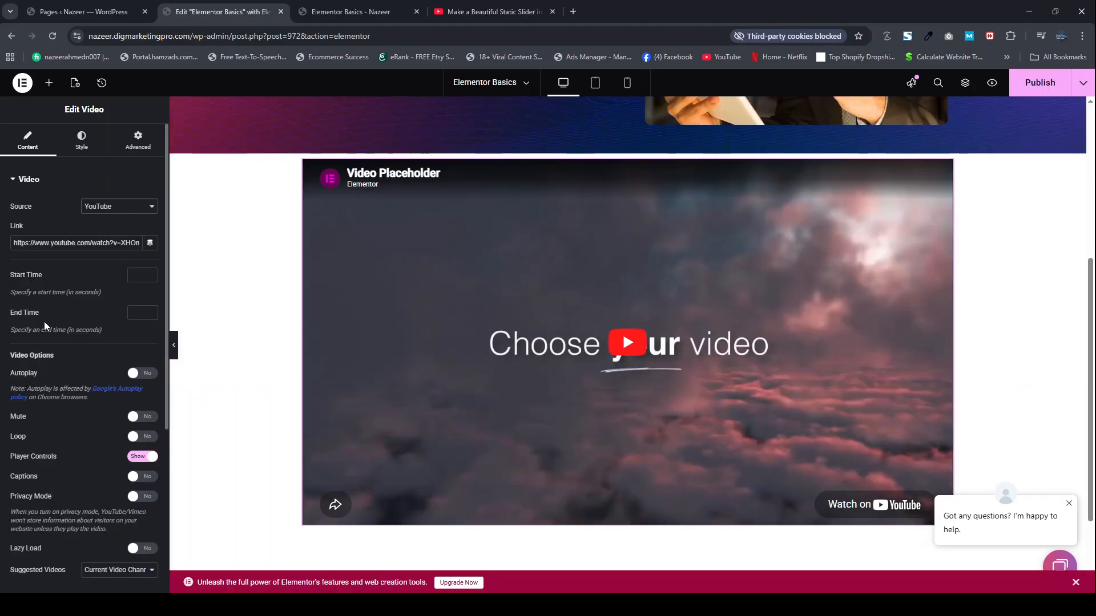
Step: Enable the video's image overlay with portrait-attractive-pensive.jpg from the media library, leaving the lightbox off
{"action": "scroll", "coordinate": [46, 326], "scroll_direction": "down", "scroll_amount": 3}
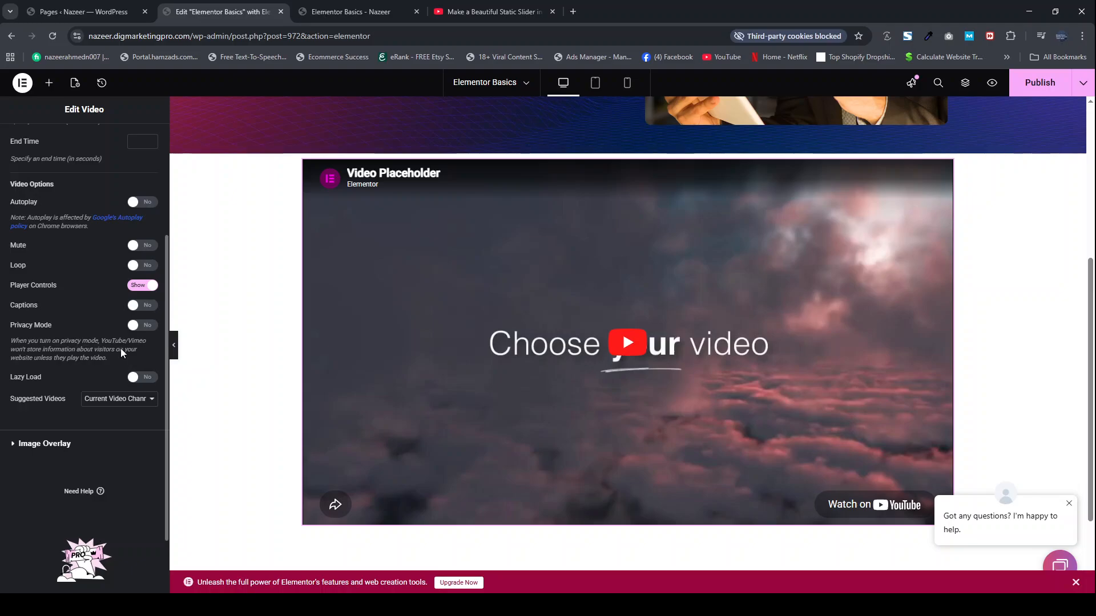
{"action": "scroll", "coordinate": [62, 325], "scroll_direction": "down", "scroll_amount": 2}
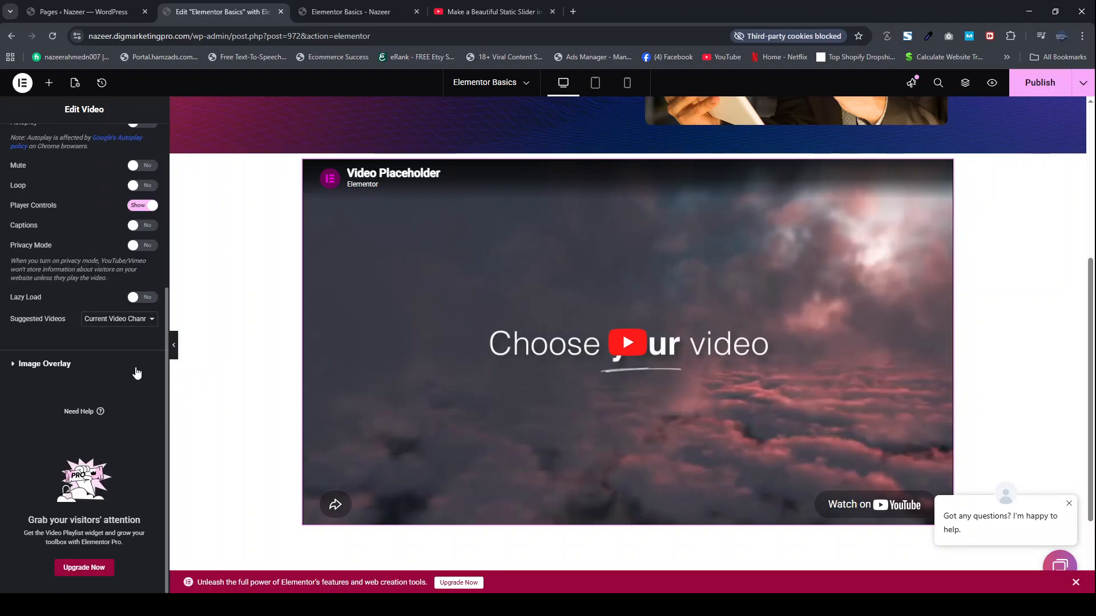
{"action": "left_click", "coordinate": [75, 364]}
{"action": "left_click", "coordinate": [137, 233]}
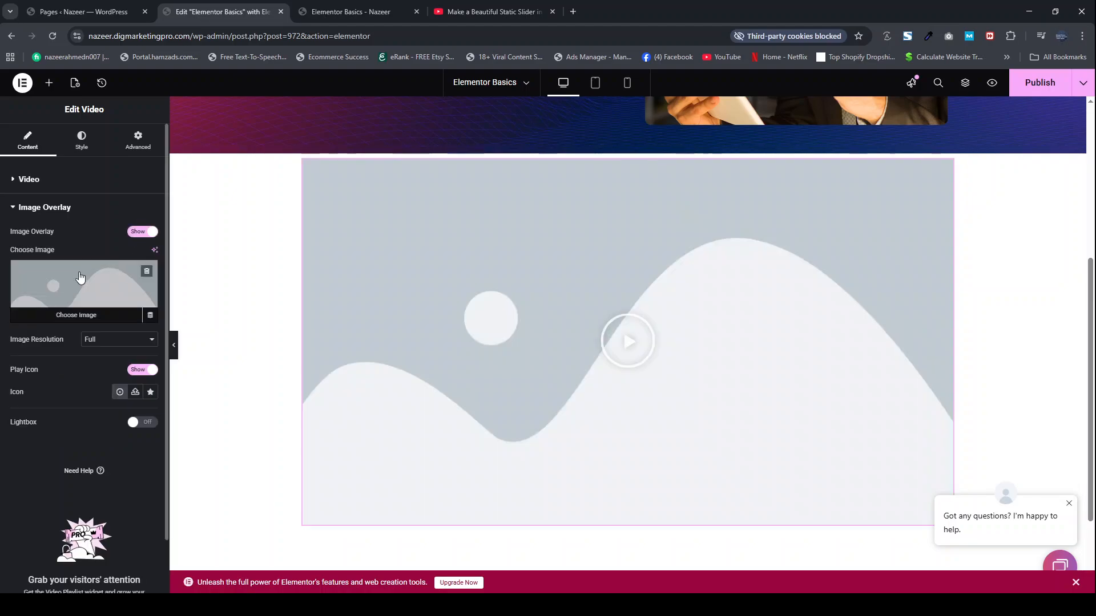
{"action": "left_click", "coordinate": [82, 283]}
{"action": "left_click", "coordinate": [242, 238]}
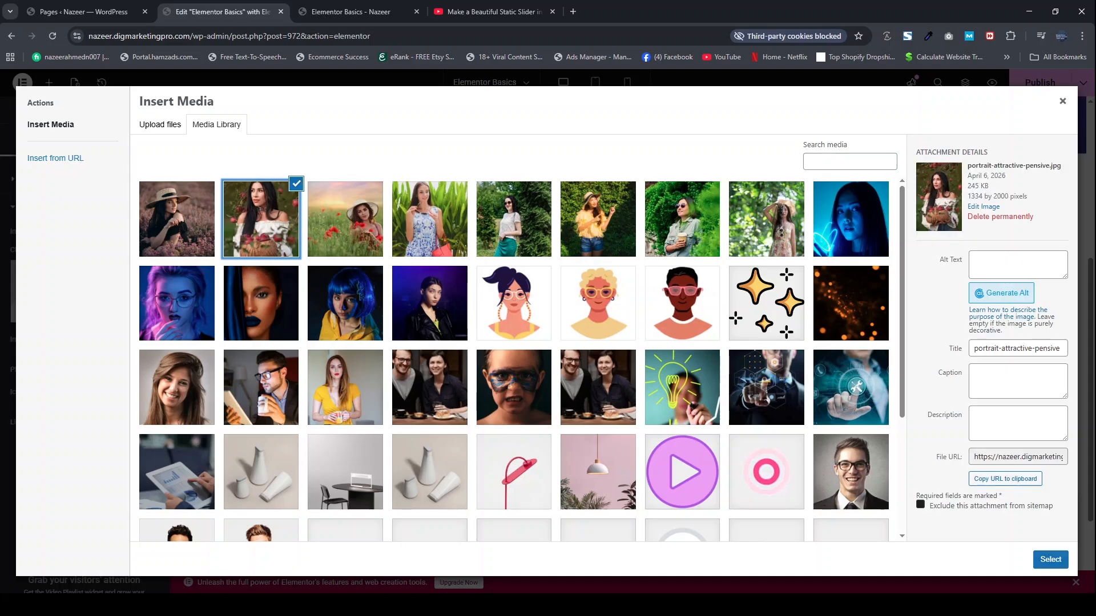
{"action": "left_click", "coordinate": [1050, 559]}
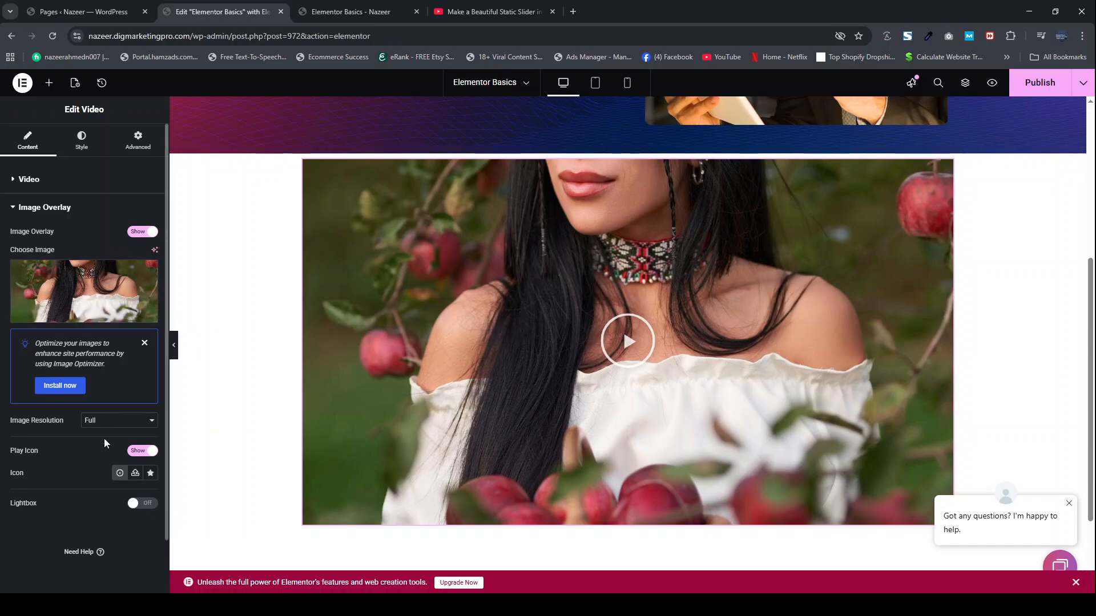
{"action": "left_click", "coordinate": [144, 505]}
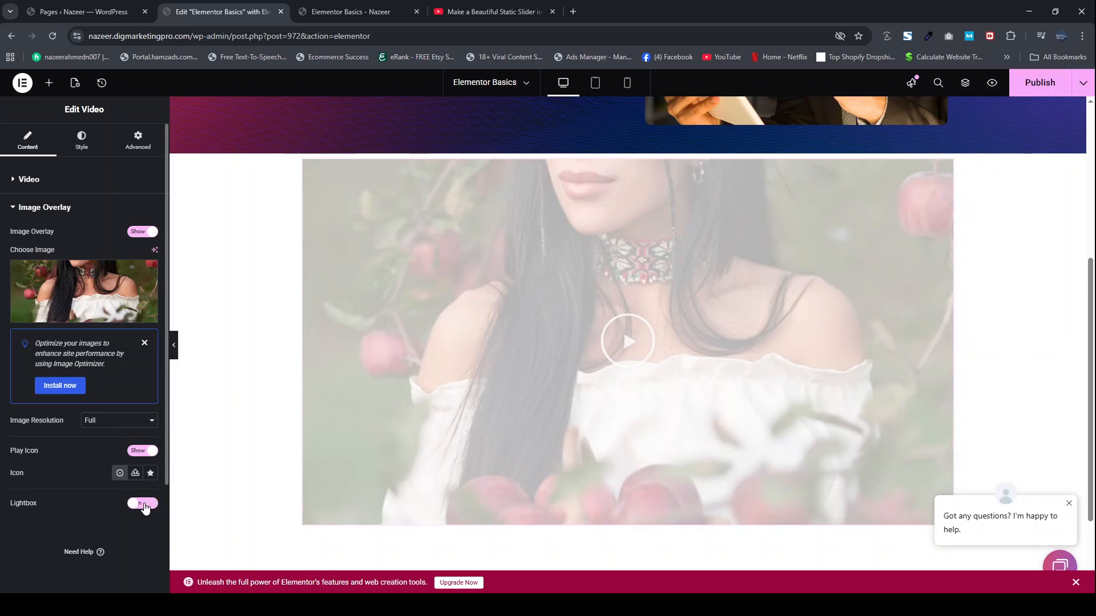
{"action": "left_click", "coordinate": [144, 505]}
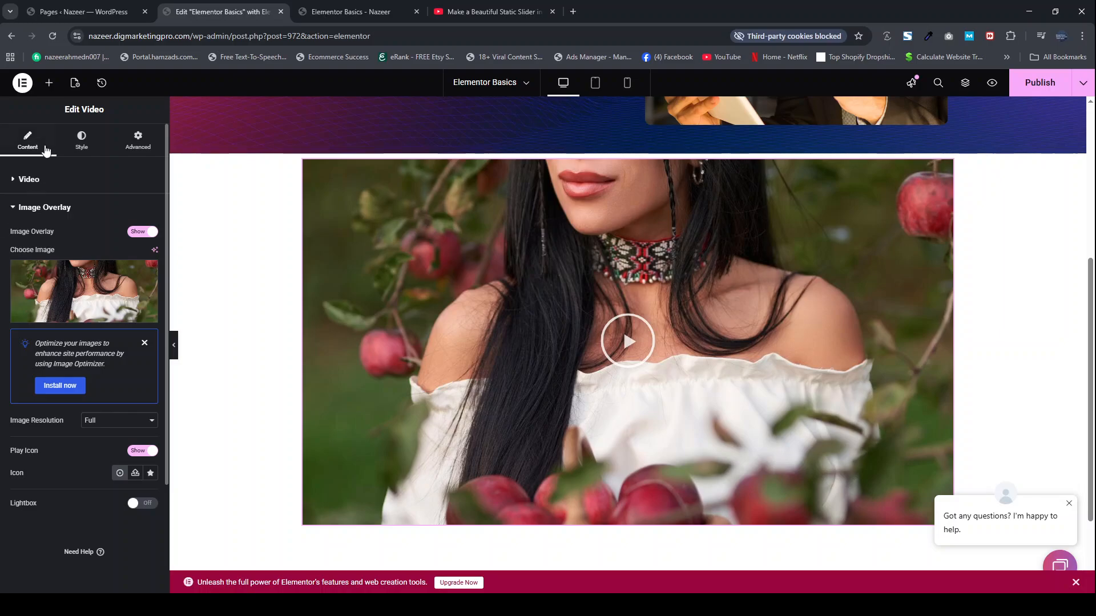
Step: Add a Text Editor widget between the heading and the "Click here" button in the first column
{"action": "left_click", "coordinate": [49, 83]}
{"action": "scroll", "coordinate": [22, 402], "scroll_direction": "down", "scroll_amount": 7}
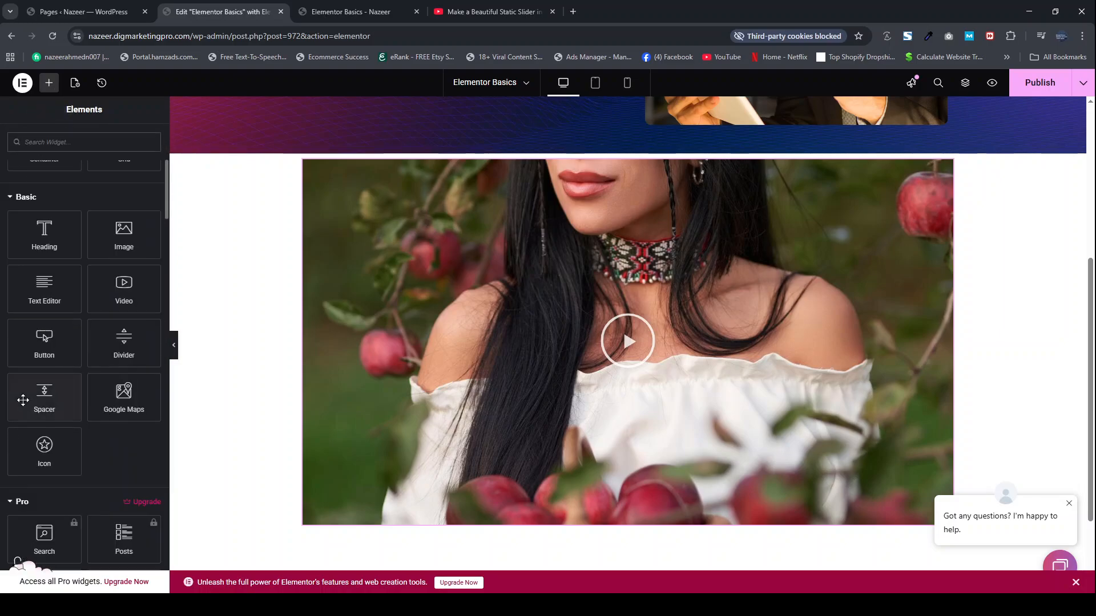
{"action": "scroll", "coordinate": [23, 399], "scroll_direction": "up", "scroll_amount": 2}
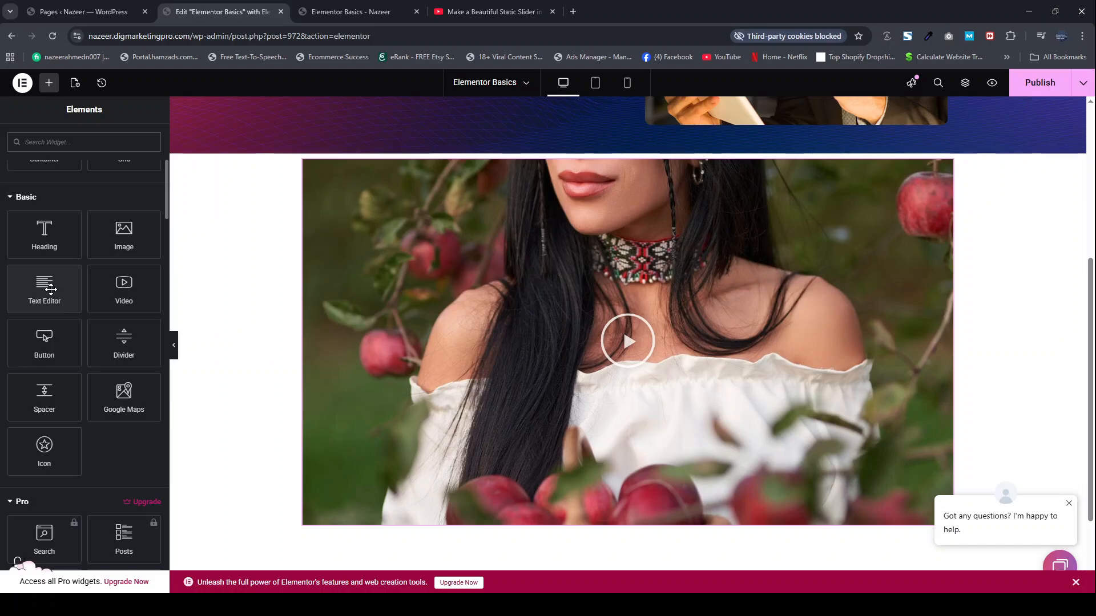
{"action": "scroll", "coordinate": [403, 277], "scroll_direction": "up", "scroll_amount": 4}
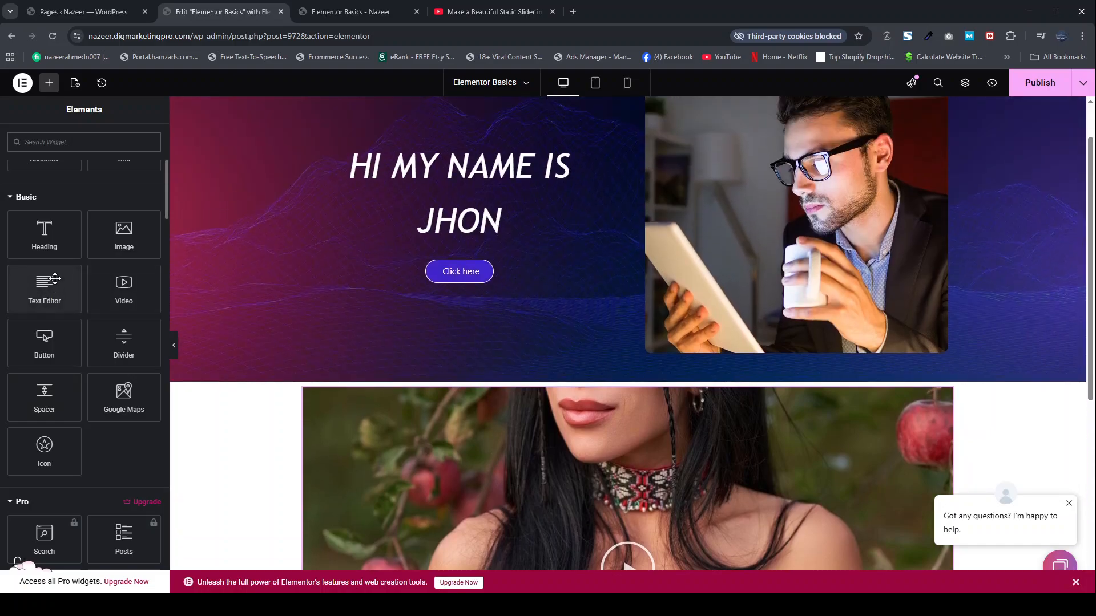
{"action": "left_click_drag", "start_coordinate": [51, 282], "coordinate": [501, 232]}
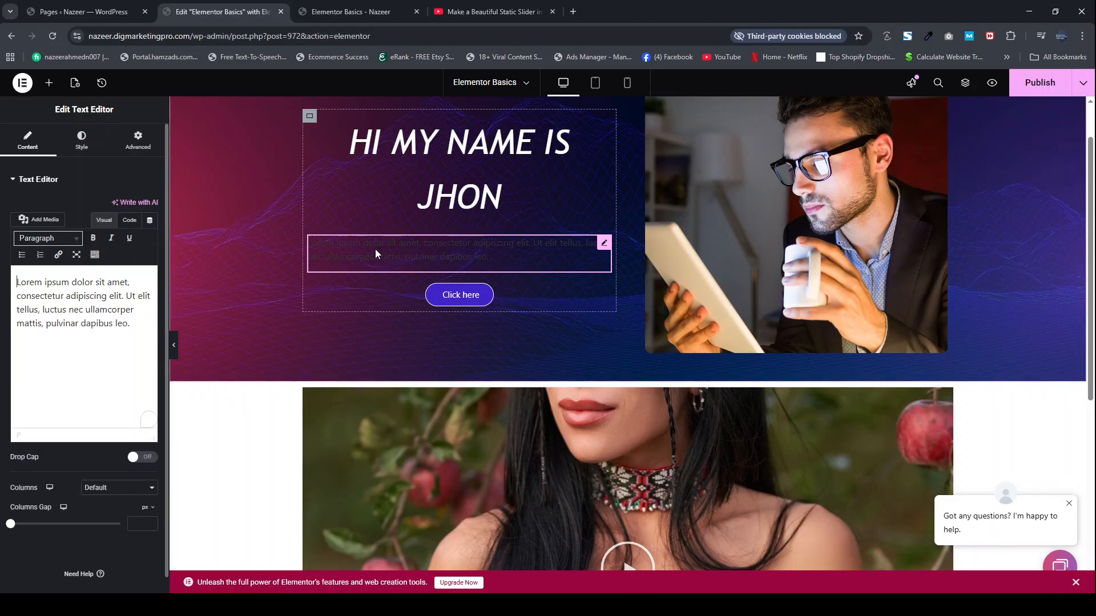
{"action": "left_click", "coordinate": [74, 310]}
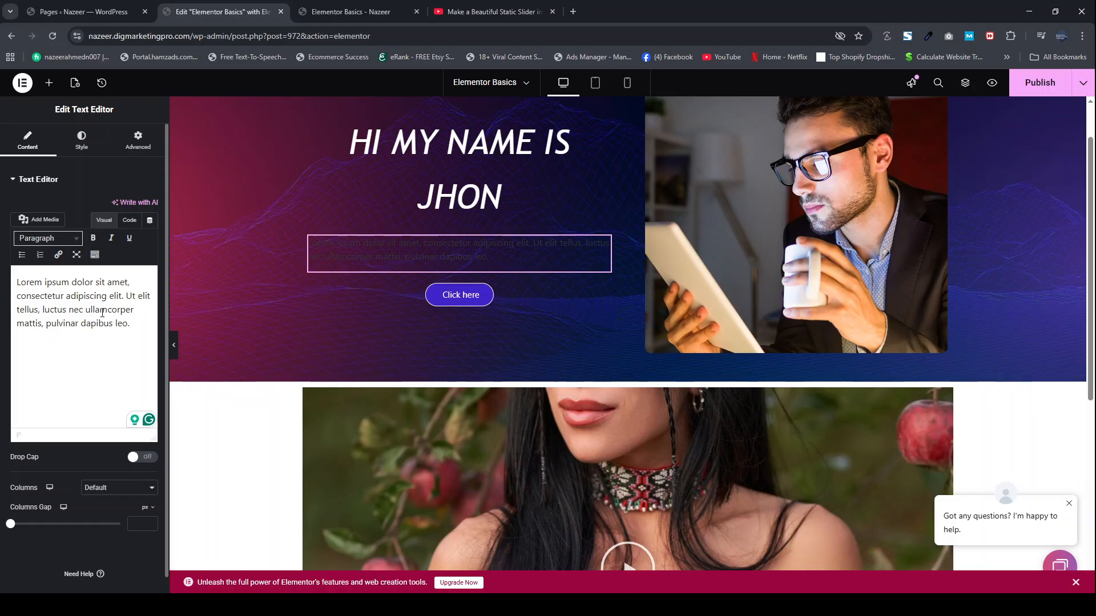
Step: Return to the list of available widgets and look through the Basic group
{"action": "left_click", "coordinate": [49, 83]}
{"action": "scroll", "coordinate": [70, 416], "scroll_direction": "down", "scroll_amount": 6}
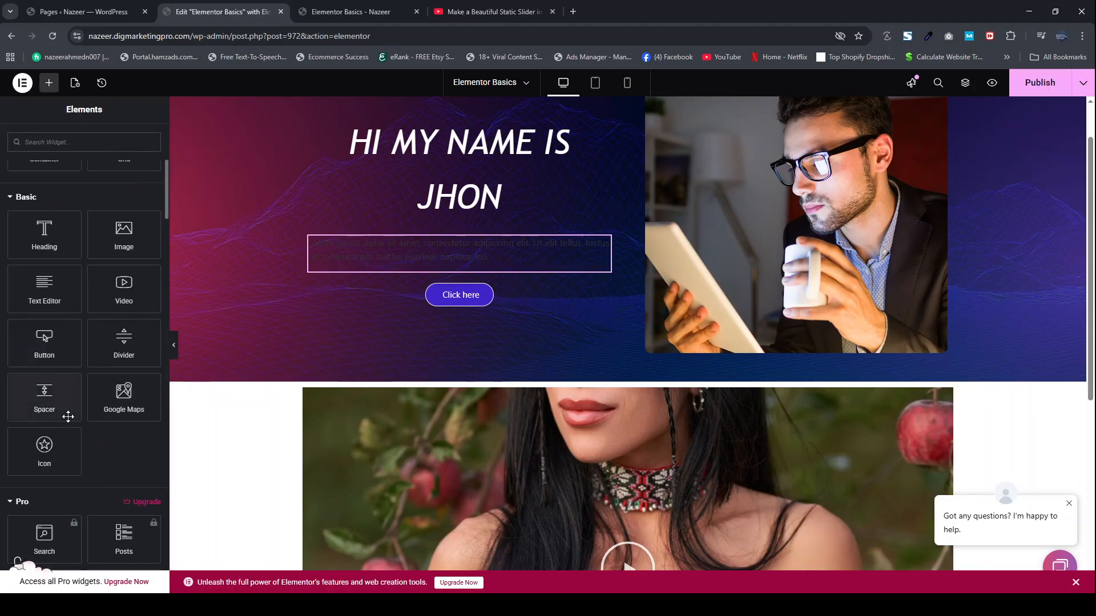